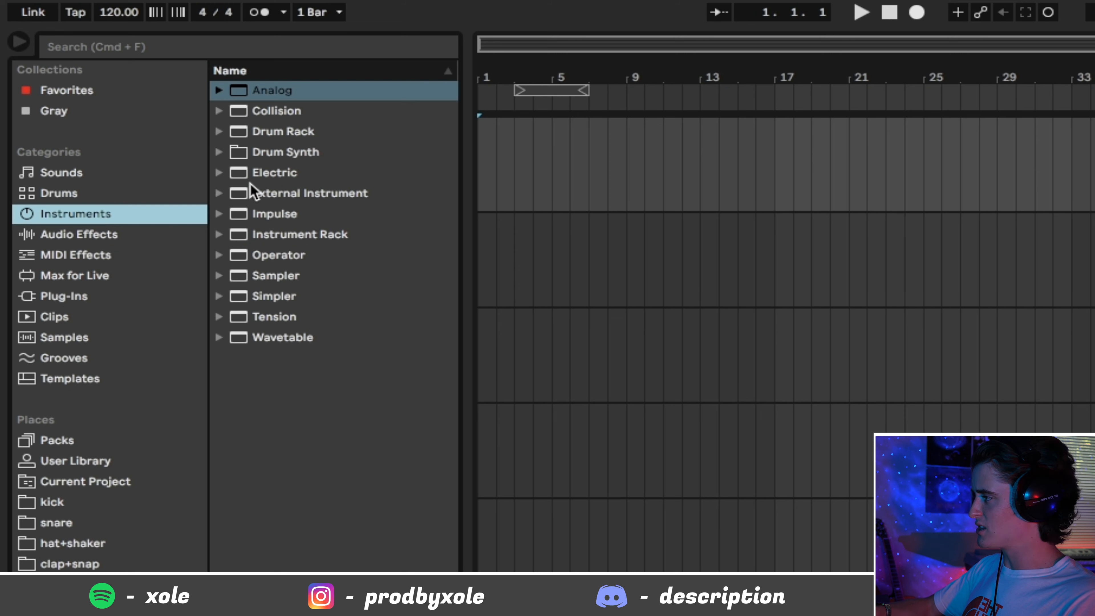
# Load the Collision preset E-Piano Dreamy from the Piano & Keys instruments onto the first MIDI track.
pyautogui.click(258, 112)
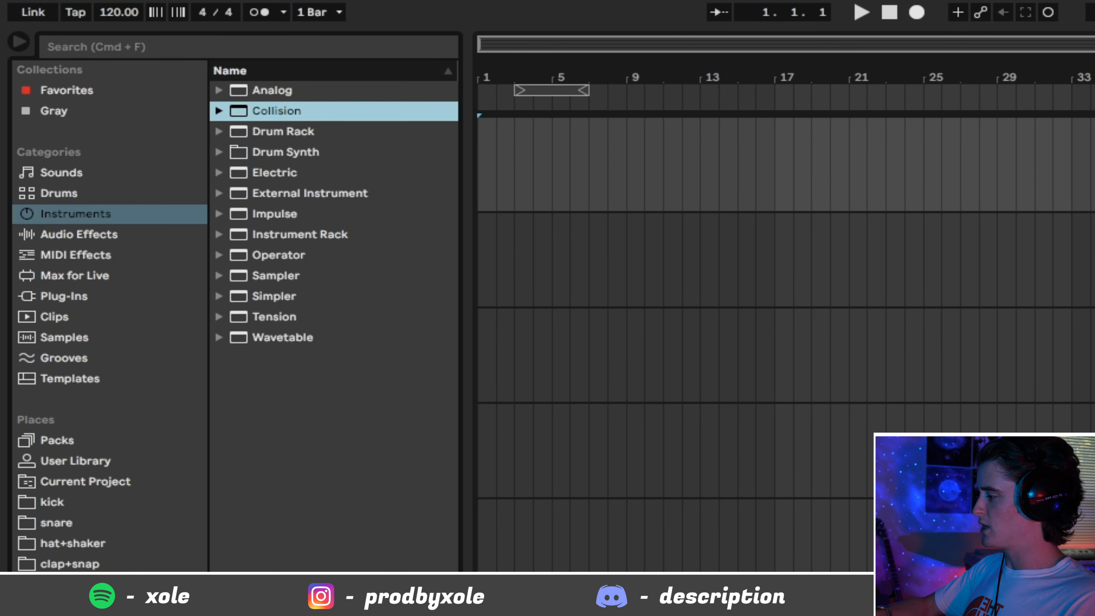
pyautogui.click(218, 112)
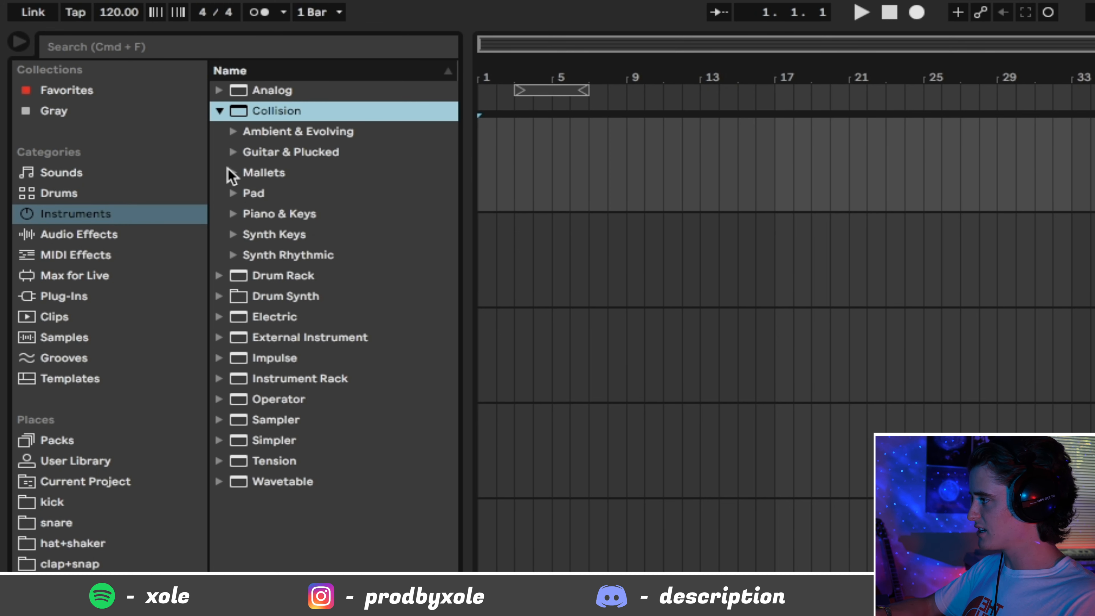
pyautogui.click(232, 193)
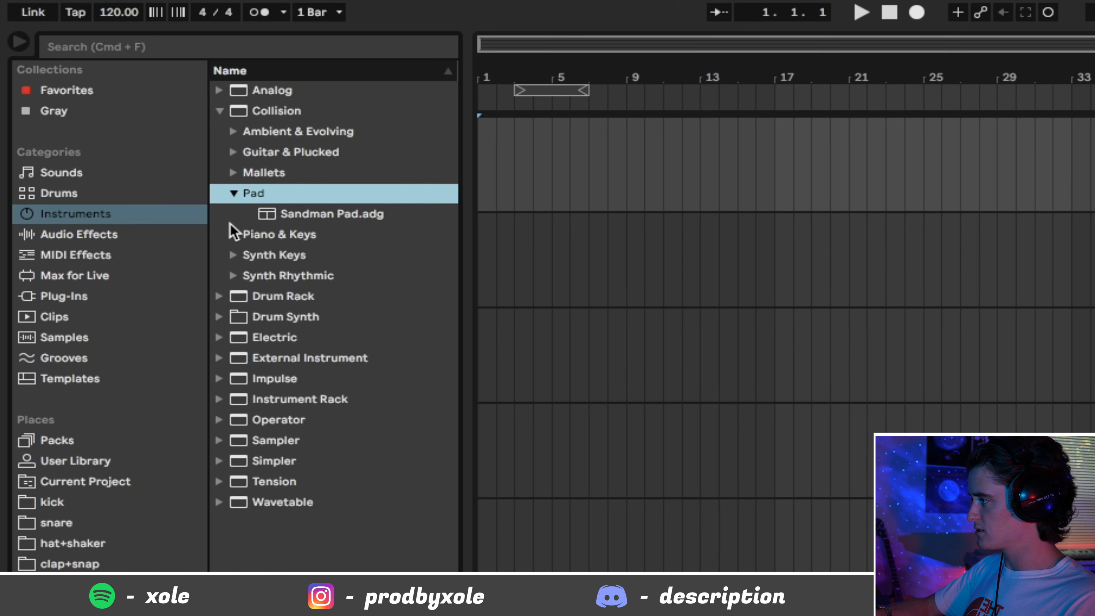
pyautogui.click(233, 234)
pyautogui.click(296, 237)
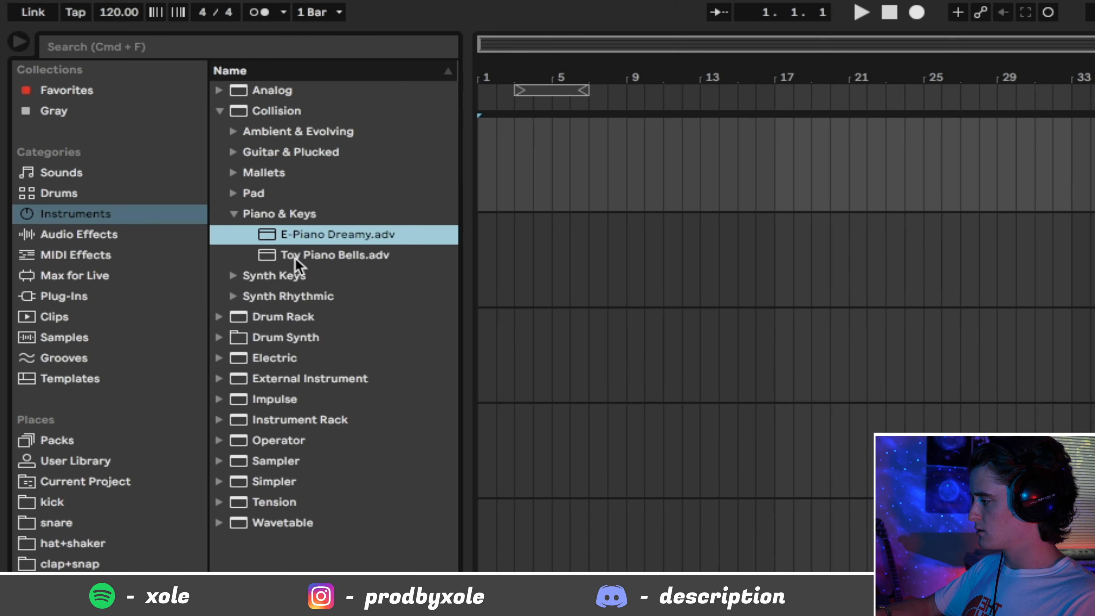
pyautogui.click(297, 258)
pyautogui.click(304, 237)
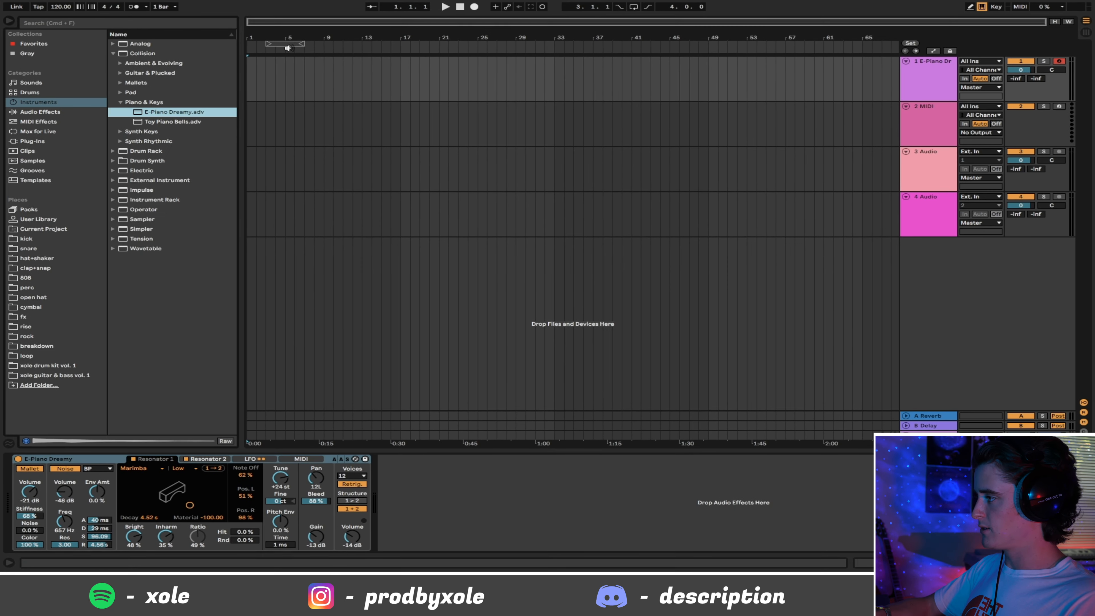
# Set the loop range to bars 5–9 and insert an empty four-bar MIDI clip there on the E-Piano track.
pyautogui.moveTo(290, 44); pyautogui.dragTo(315, 45)
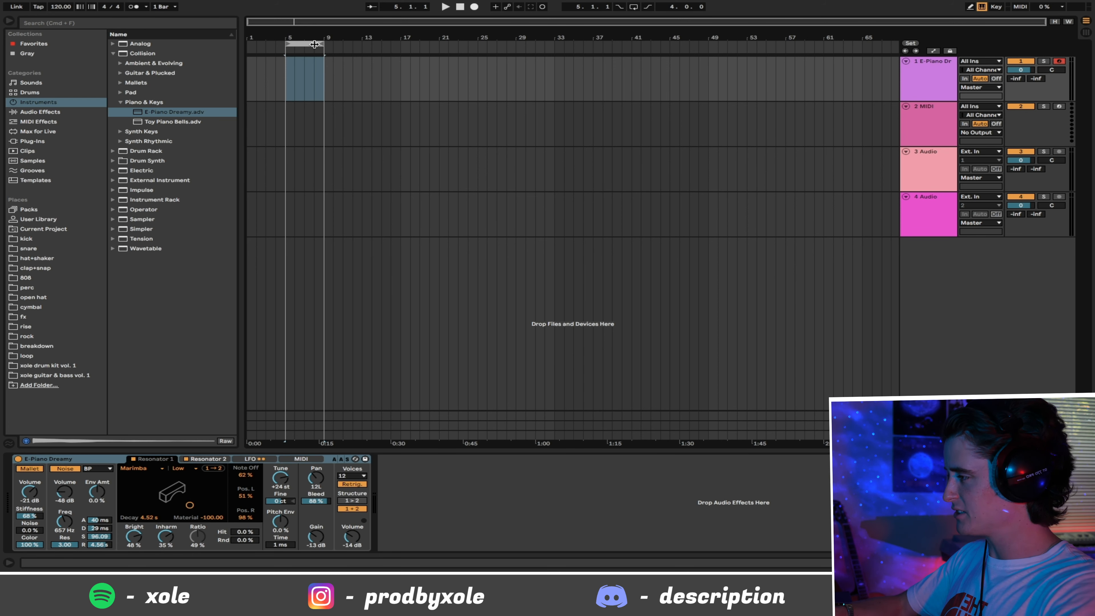
pyautogui.click(301, 73)
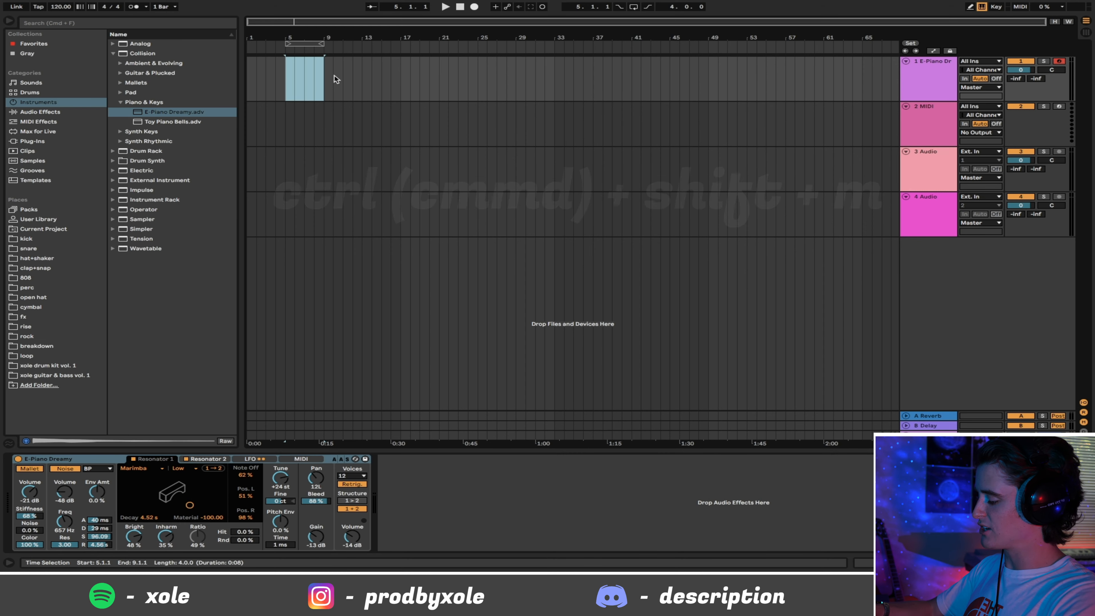
pyautogui.press('super+shift+m')
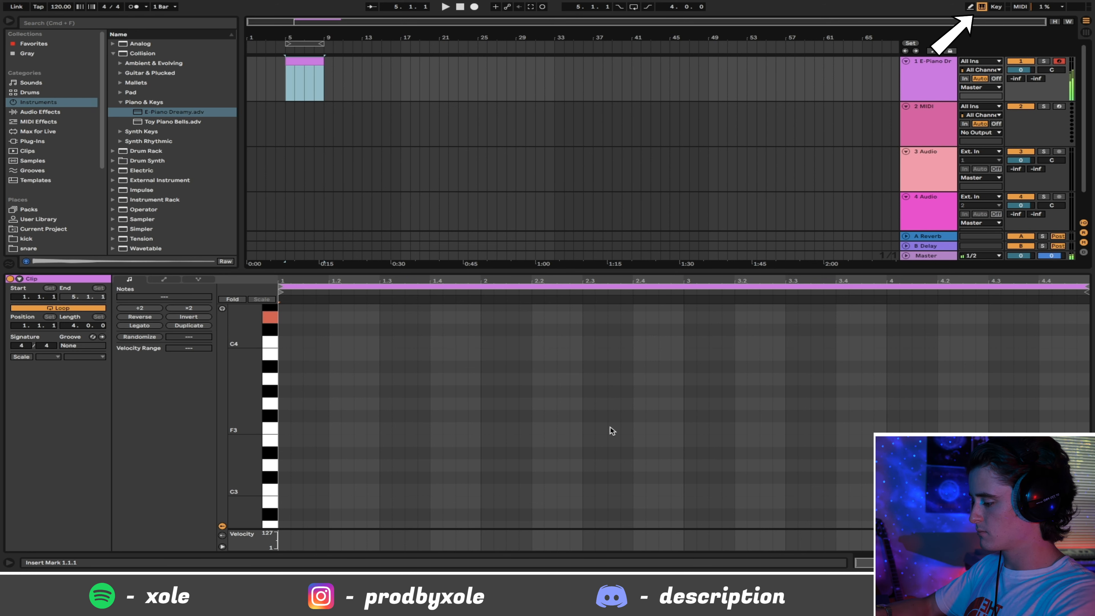
pyautogui.scroll(5, 610, 426)
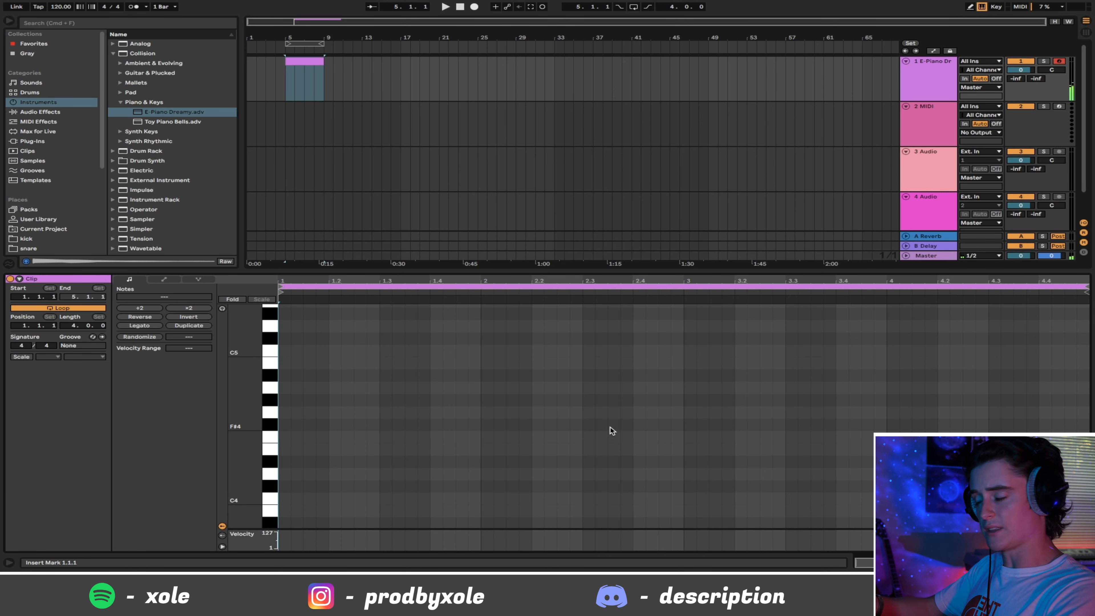
pyautogui.scroll(1, 610, 427)
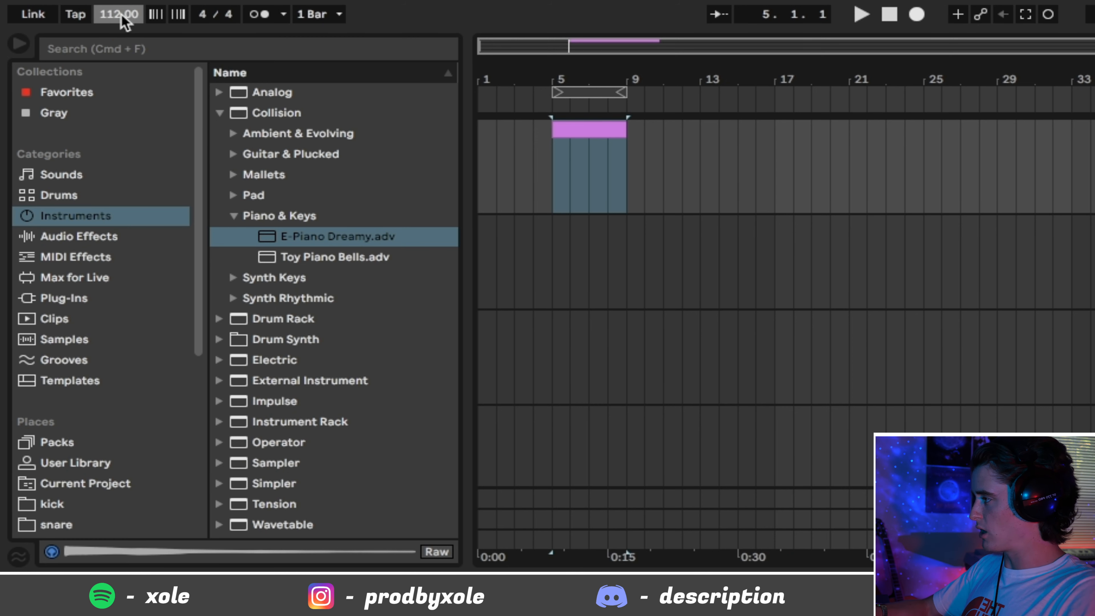
# Turn on the metronome and play the empty clip on the E-Piano track.
pyautogui.click(245, 14)
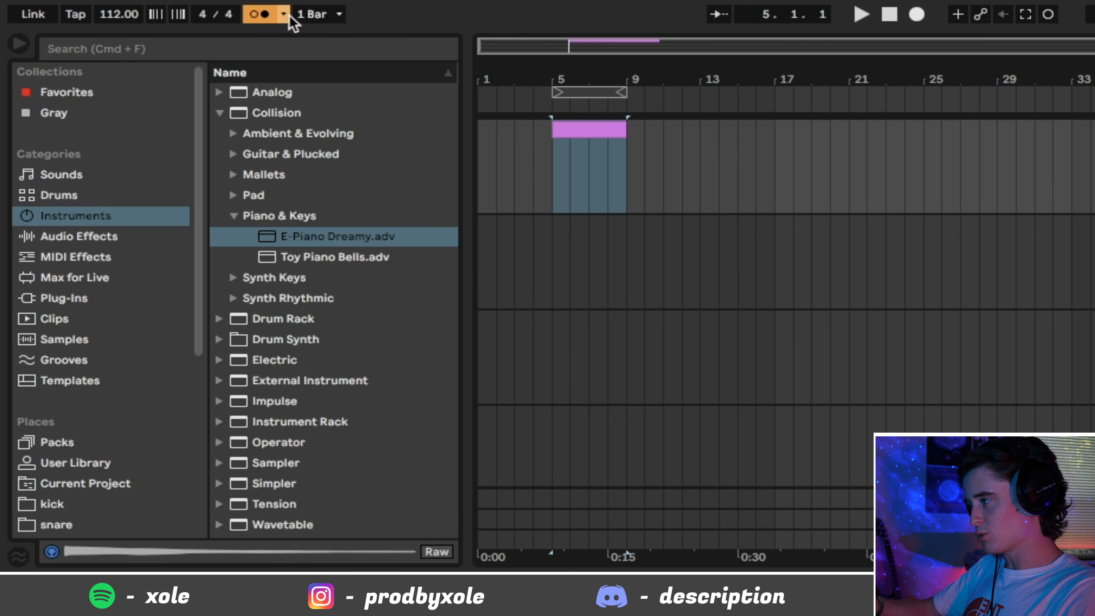
pyautogui.click(573, 136)
pyautogui.press('space')
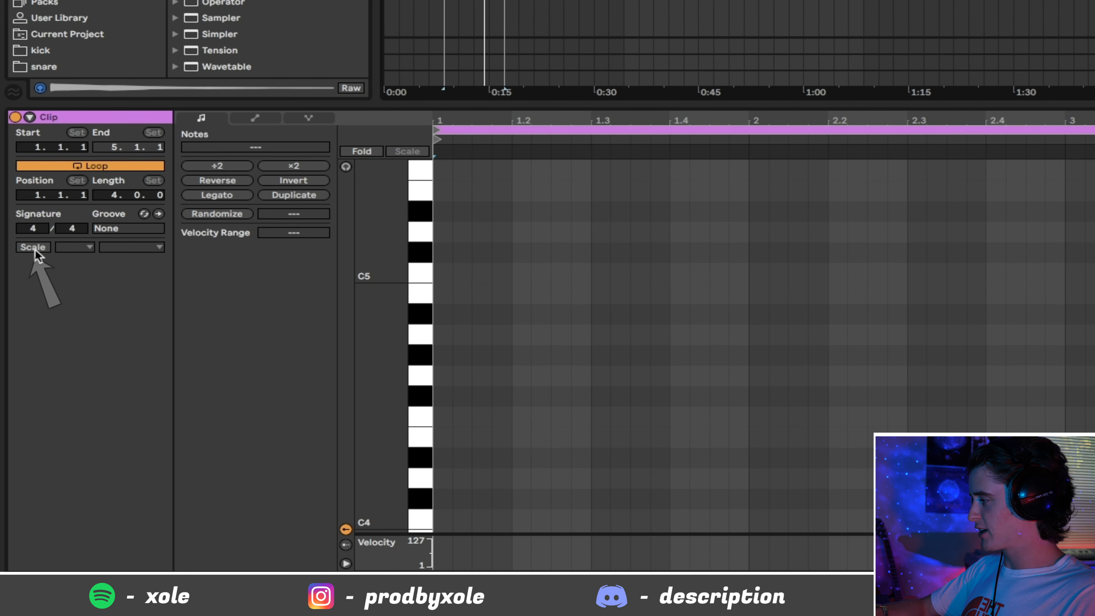
# Highlight the C Major scale in the clip, and draw short notes on D5 at 1.1.1 and C5 at 1.1.3.
pyautogui.click(33, 248)
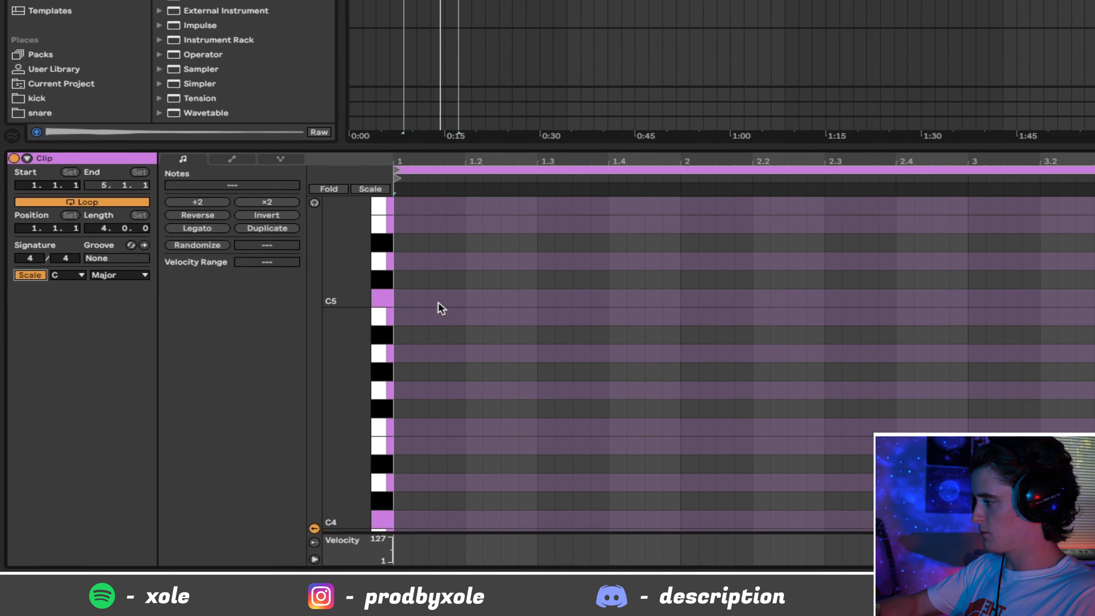
pyautogui.doubleClick(443, 232)
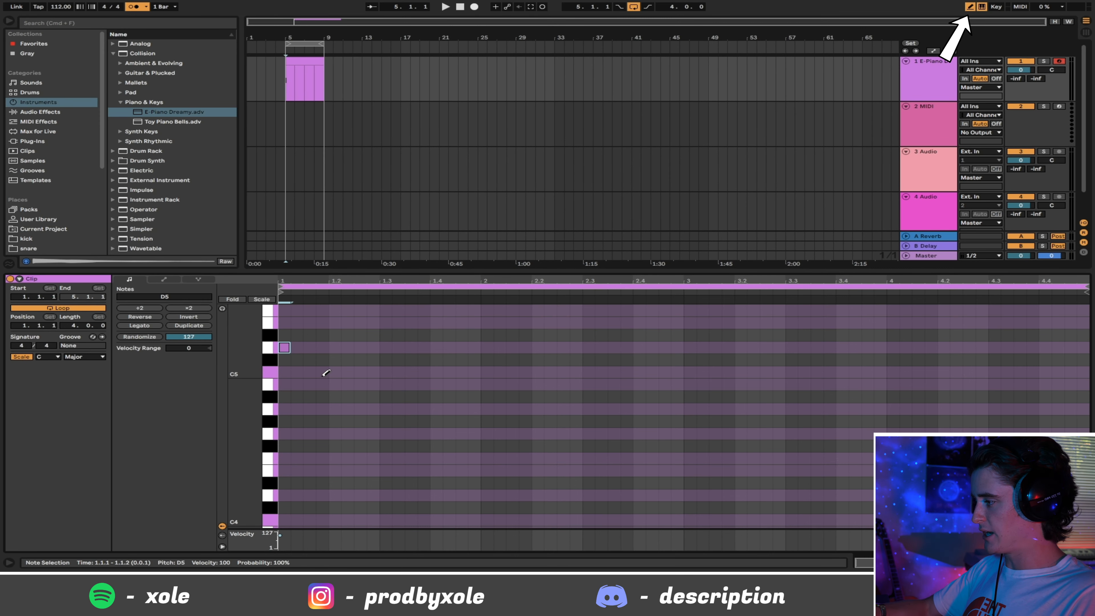
pyautogui.click(315, 369)
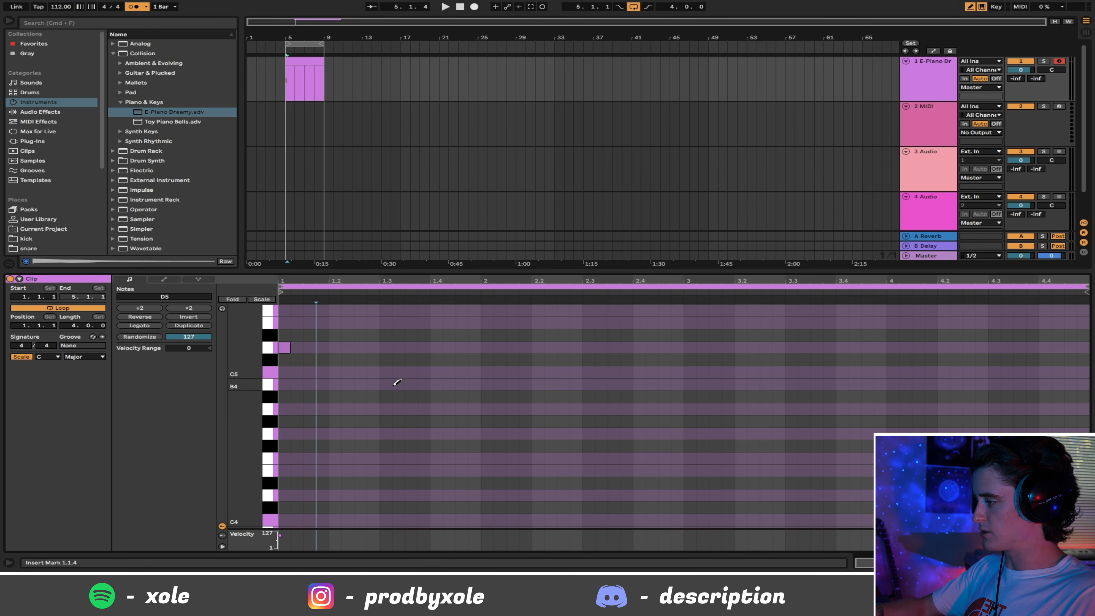
pyautogui.click(308, 371)
pyautogui.press('space')
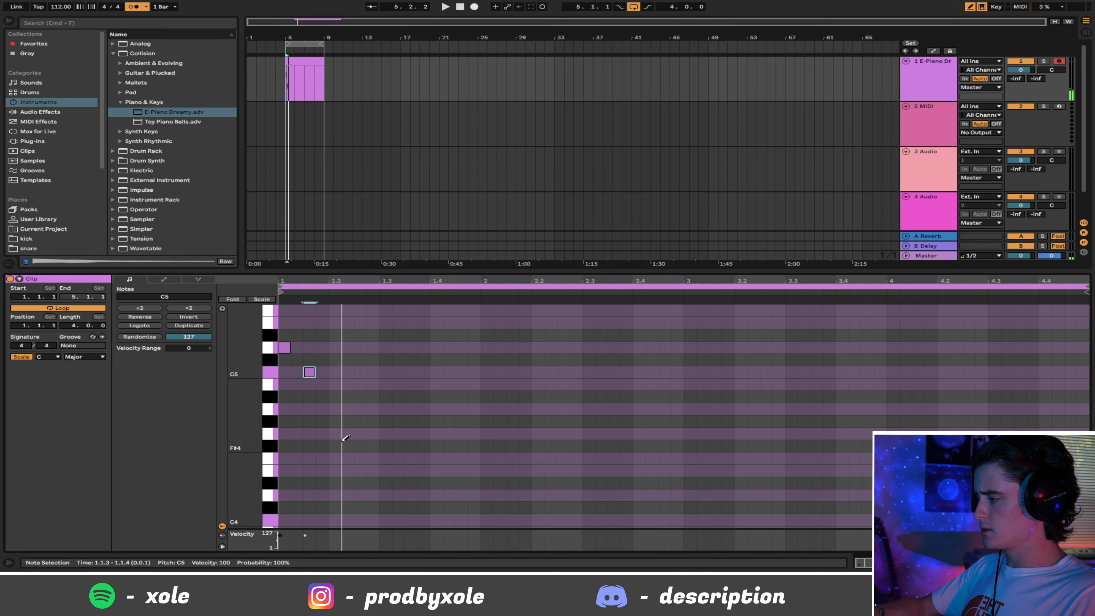
# Continue the first bar of the melody with short notes on F4 at 1.2.1, A4 just after it, D5 at 1.3.1 and C5 at 1.4.1.
pyautogui.click(335, 458)
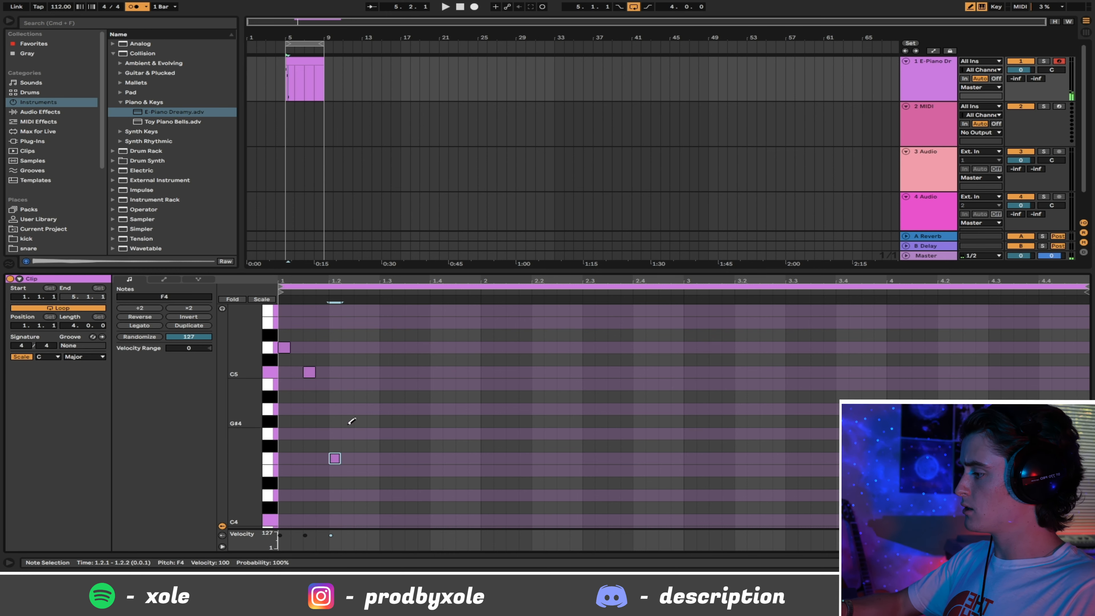
pyautogui.click(347, 408)
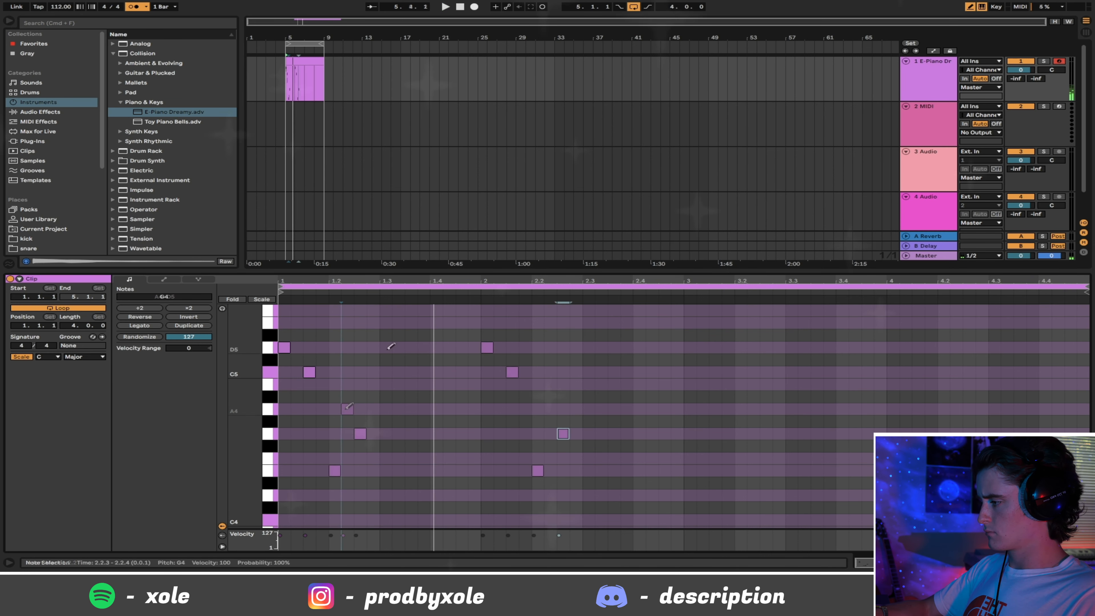
pyautogui.click(386, 348)
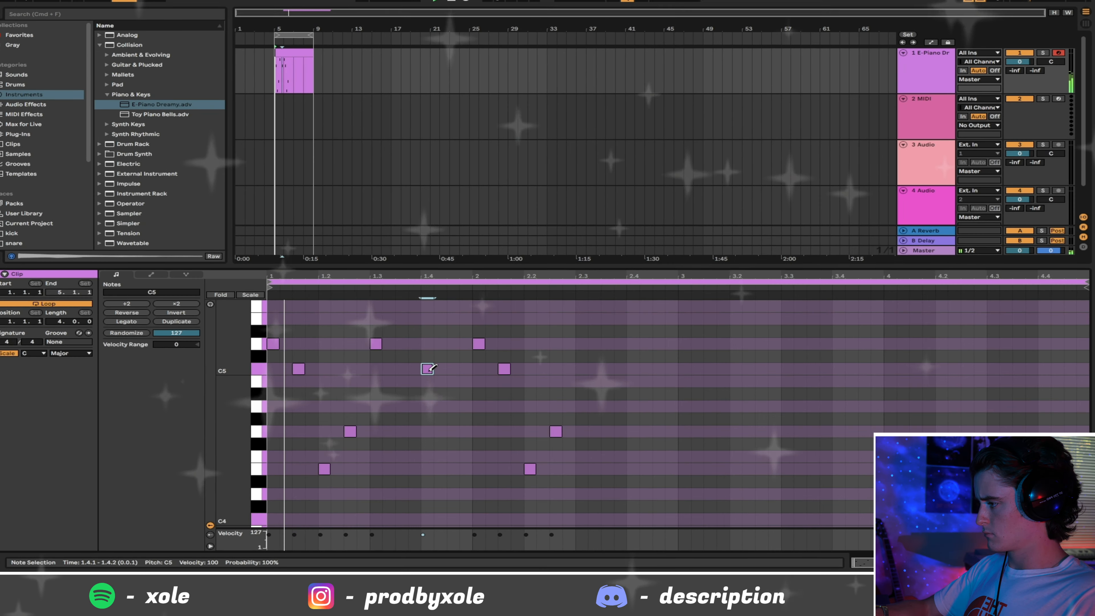
pyautogui.click(439, 372)
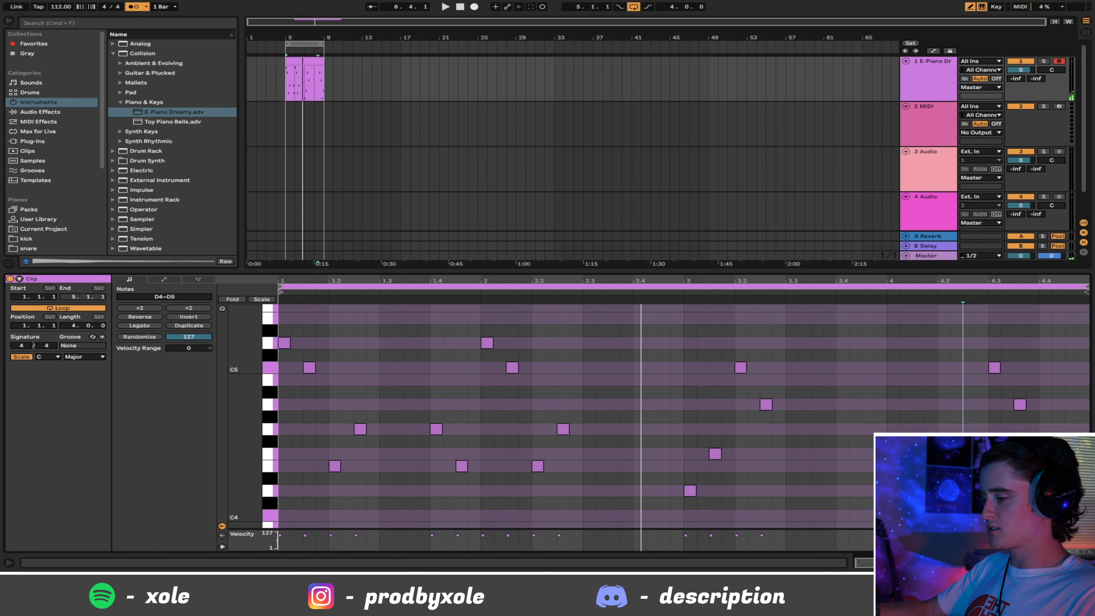
# Reopen the E-Piano clip's note editor and turn off its scale highlighting.
pyautogui.press('super+alt+l')
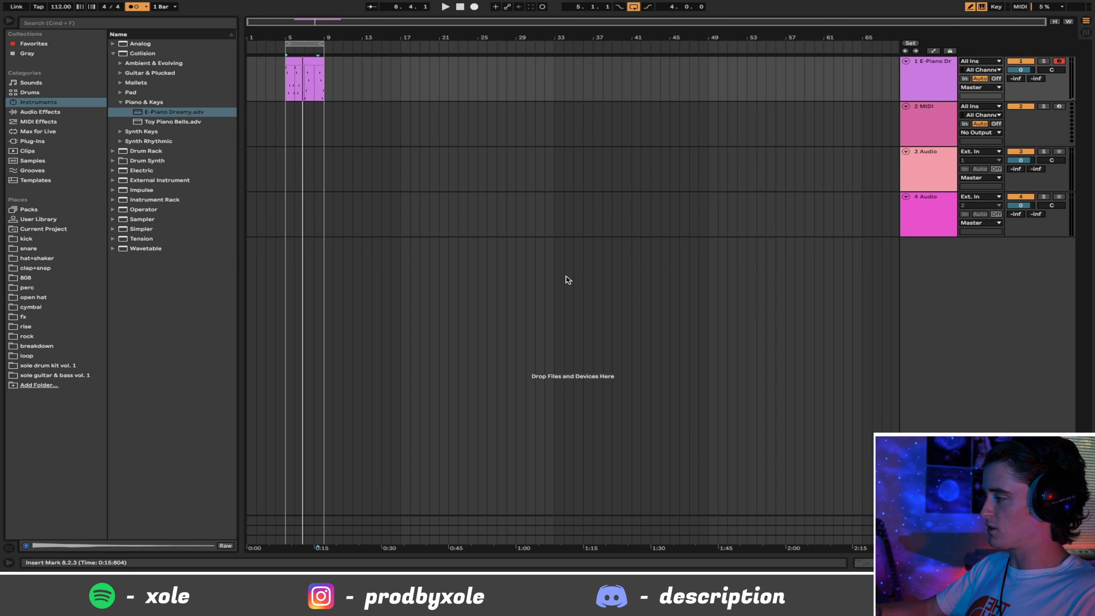
pyautogui.doubleClick(314, 64)
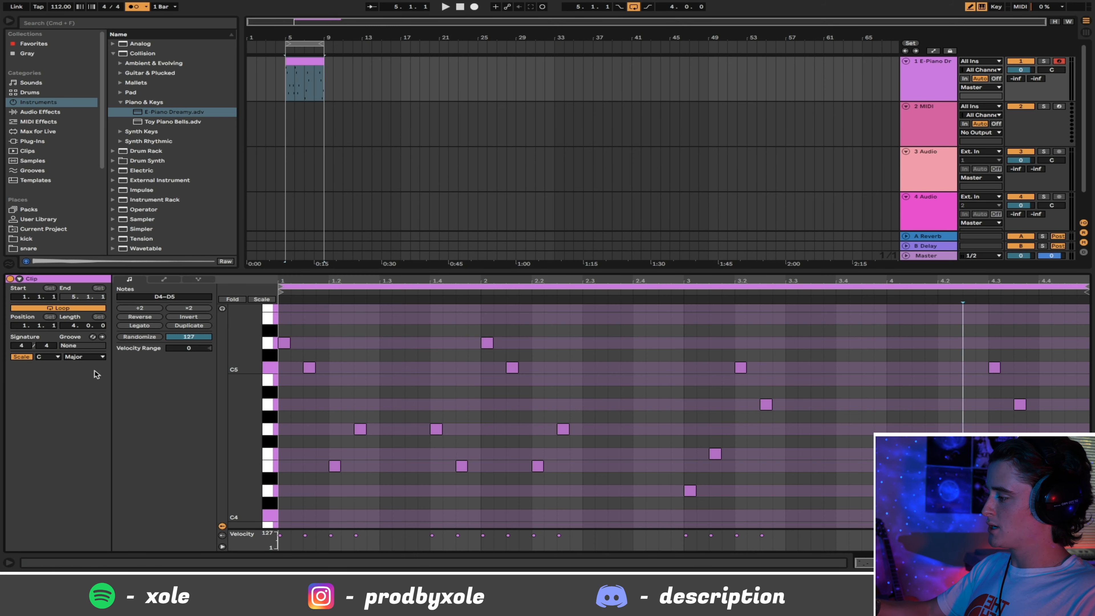
pyautogui.click(21, 357)
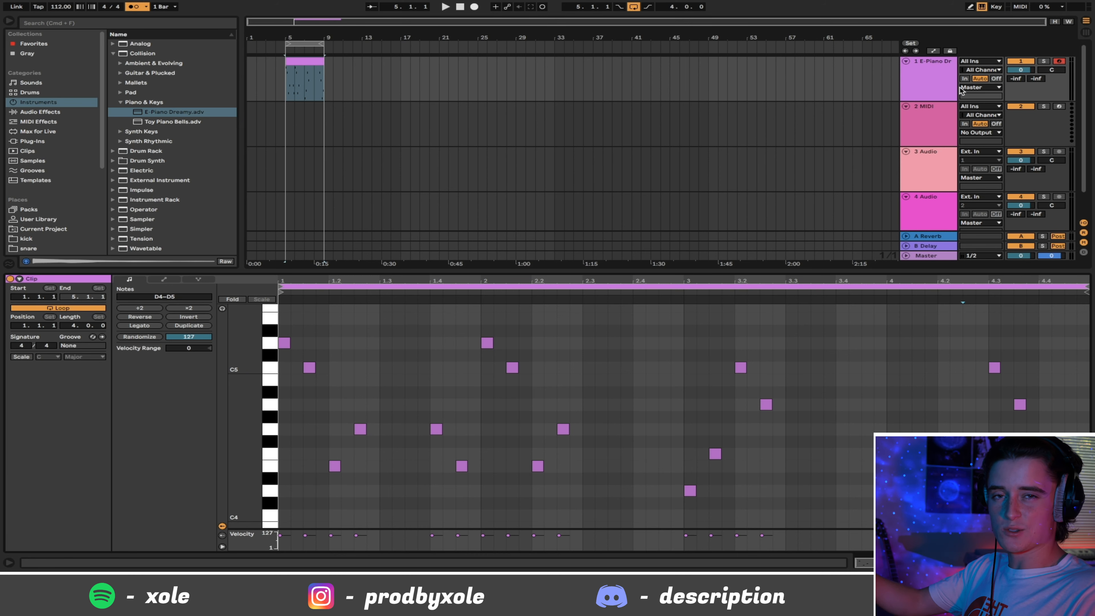
# Select all notes in the E-Piano clip and transpose them up two semitones.
pyautogui.click(634, 407)
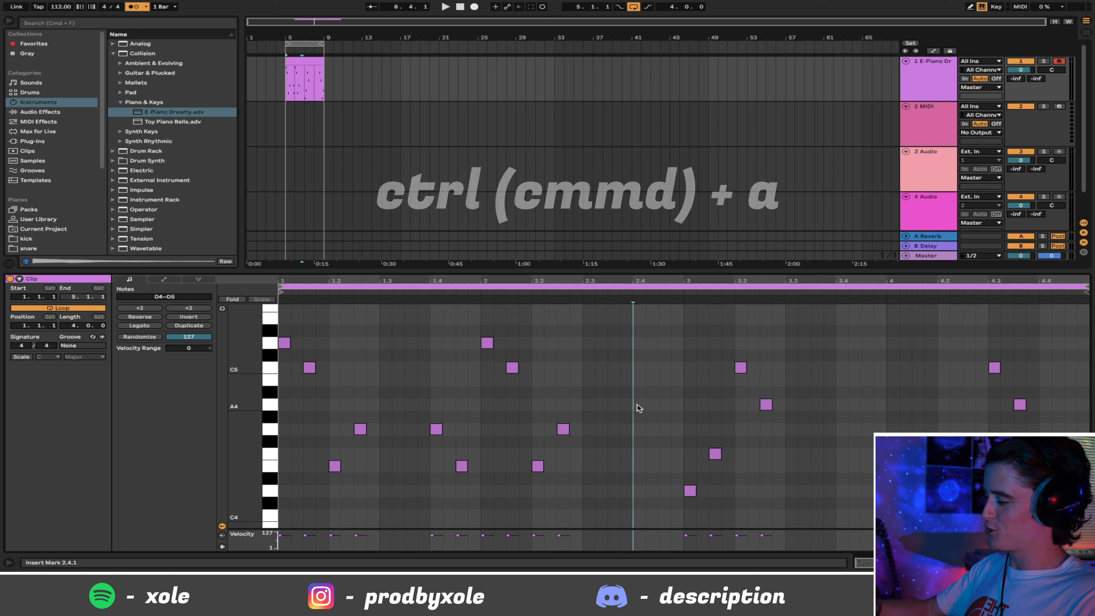
pyautogui.press('super+a')
pyautogui.press('Up')
pyautogui.press('Up')
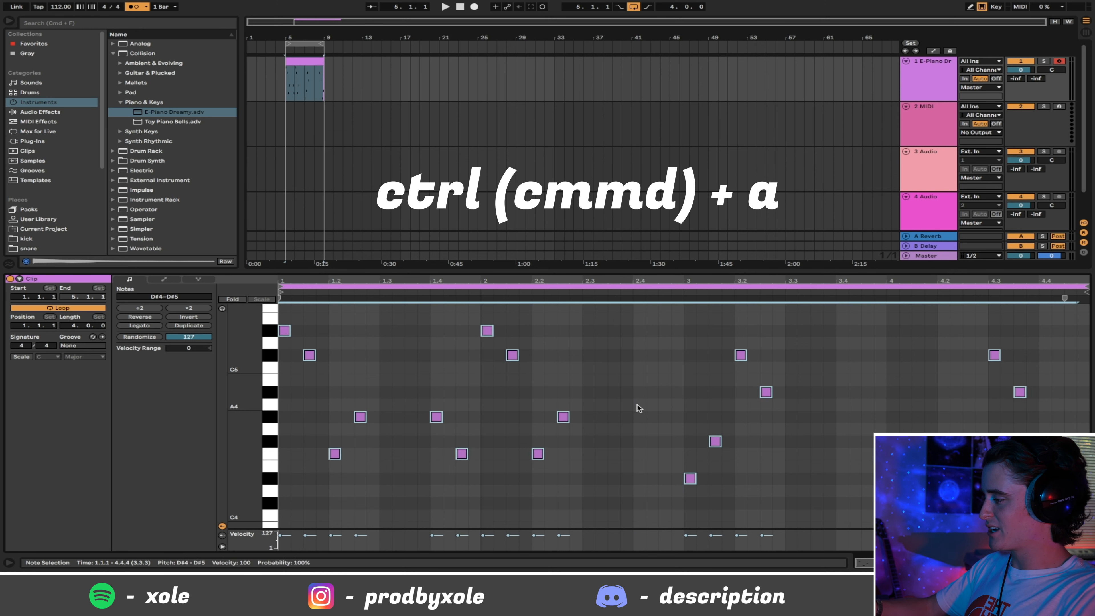
pyautogui.scroll(1, 639, 408)
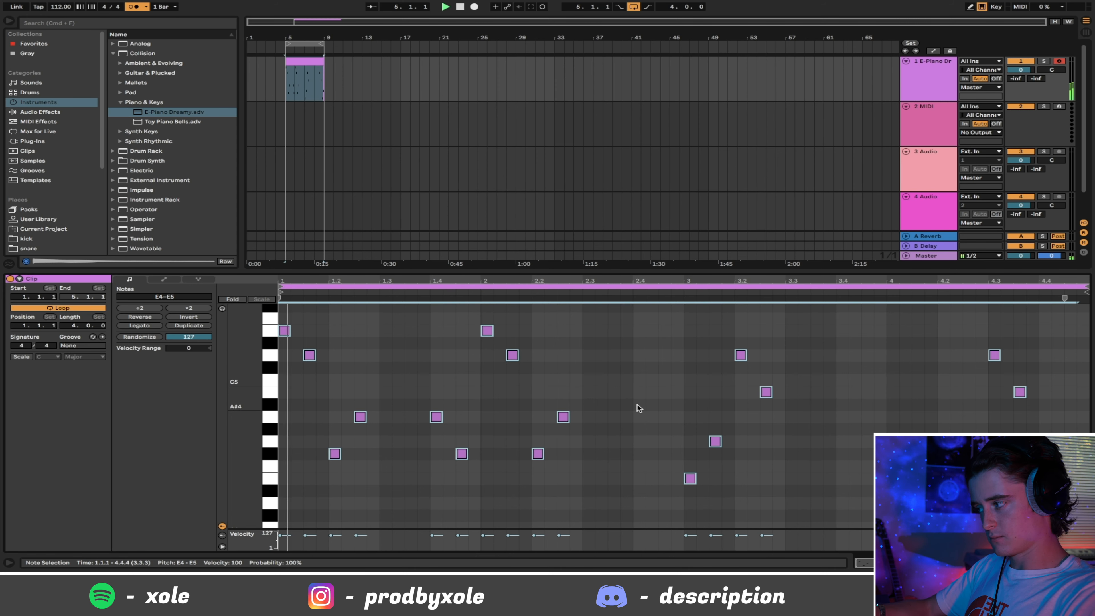
# Transpose all the selected melody notes down four semitones and play the result.
pyautogui.scroll(-2, 639, 408)
pyautogui.press('space')
pyautogui.press('Down')
pyautogui.press('Down')
pyautogui.press('Down')
pyautogui.press('Down')
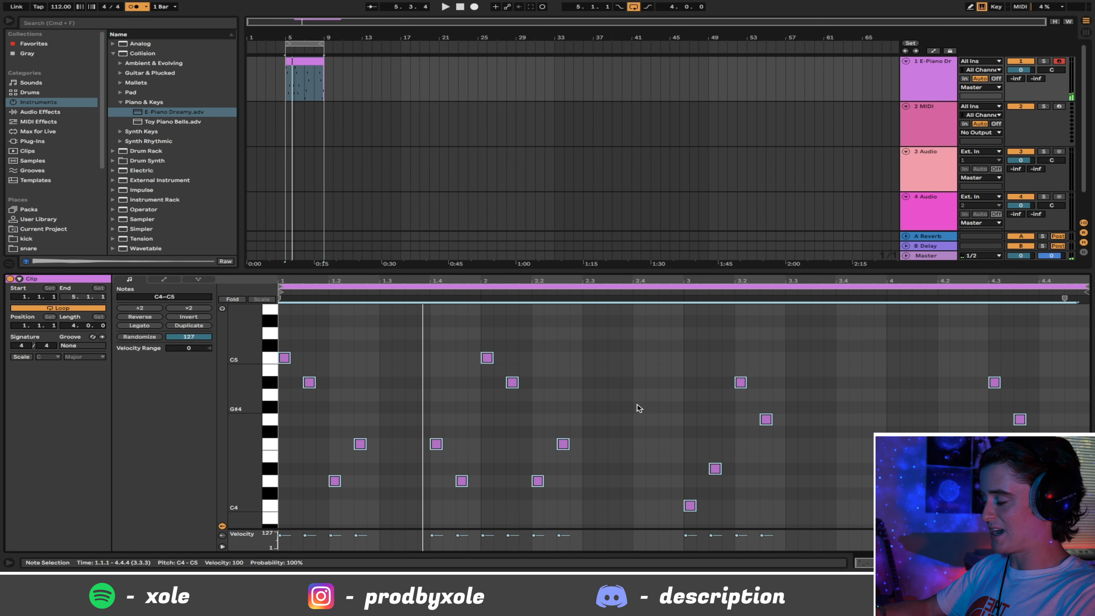
pyautogui.press('space')
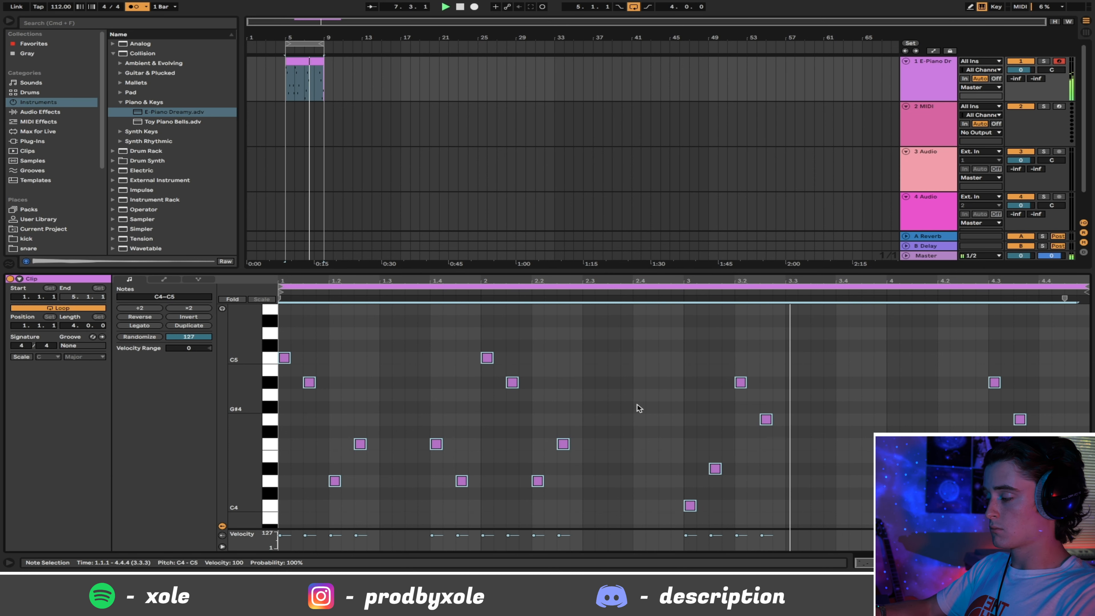
pyautogui.press('space')
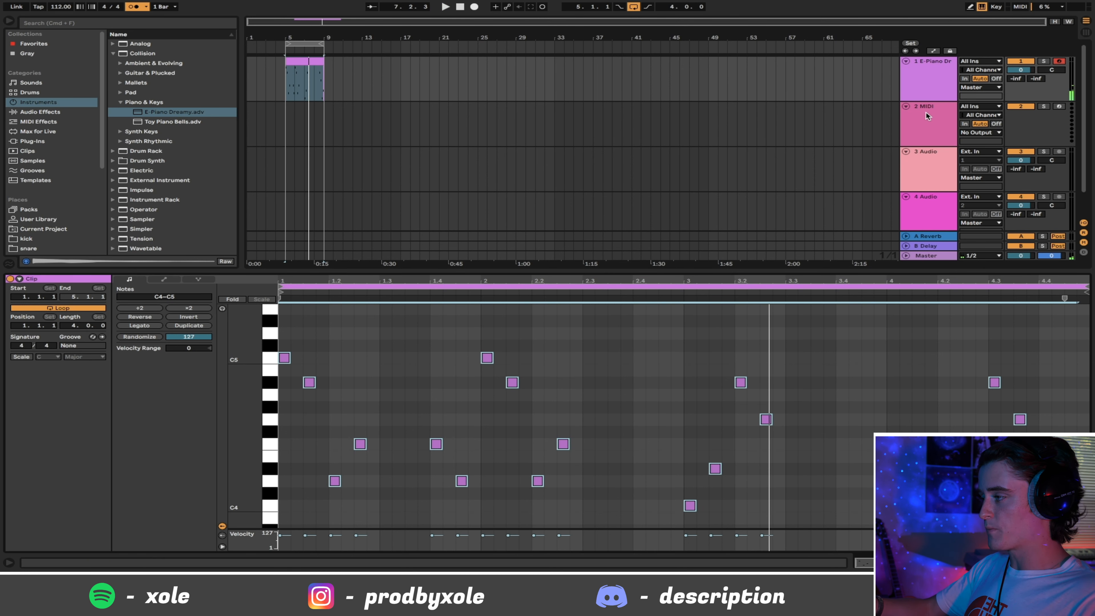
# Insert an empty MIDI clip over bars 5–9 on the second track and duplicate the E-Piano track.
pyautogui.moveTo(282, 126); pyautogui.dragTo(327, 124)
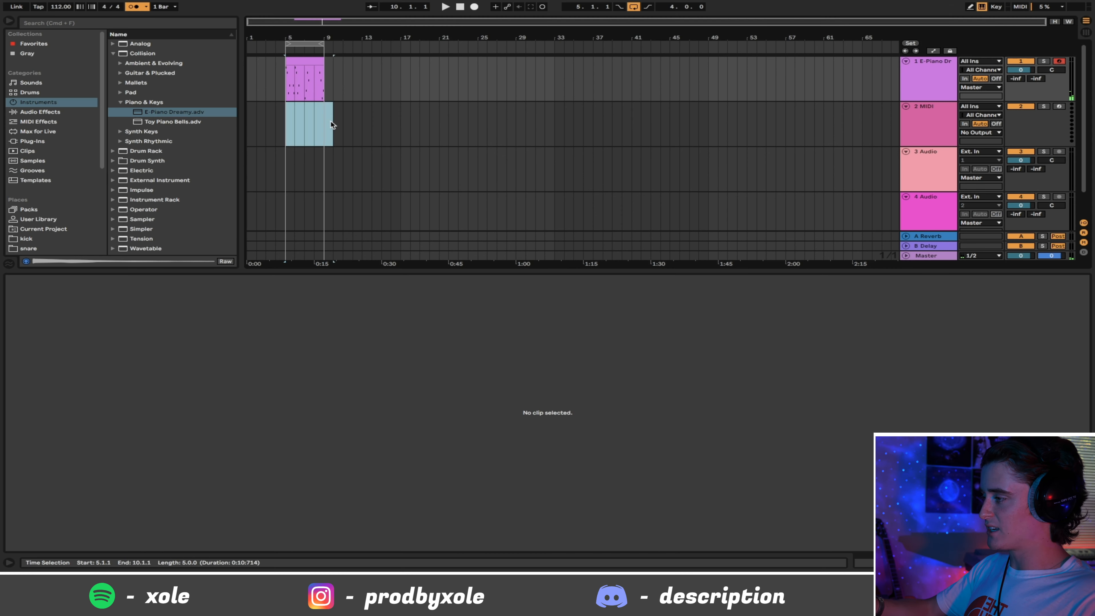
pyautogui.press('super+shift+m')
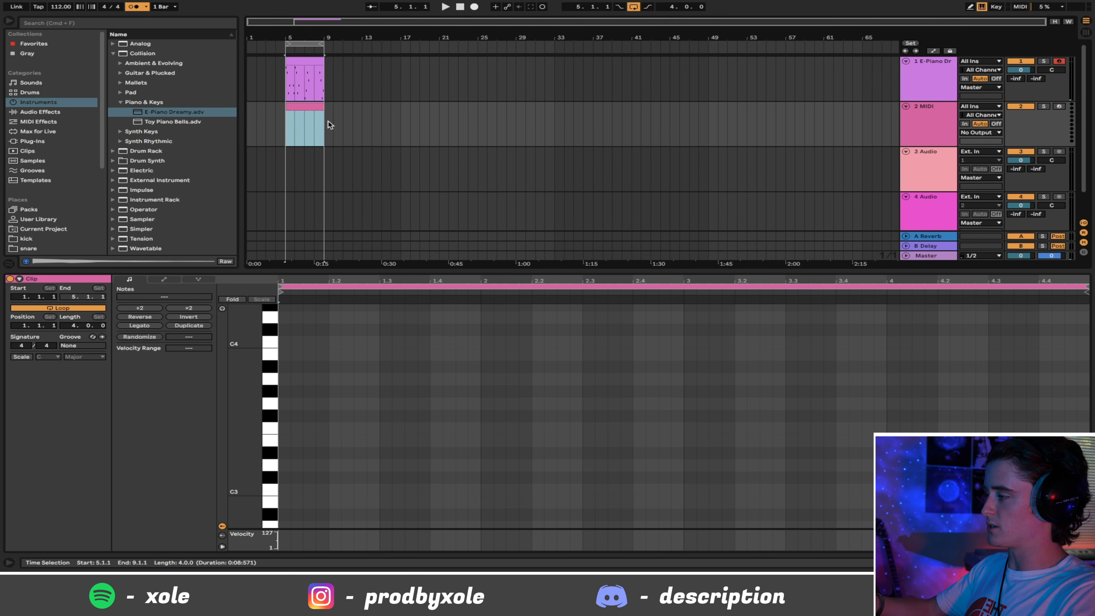
pyautogui.click(914, 80)
pyautogui.press('super+d')
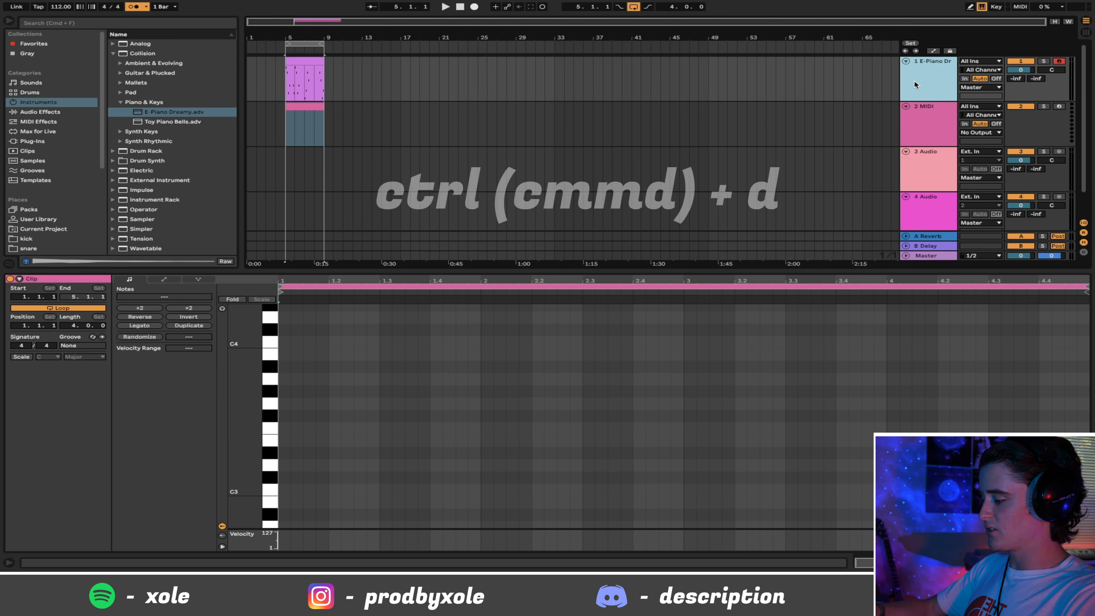
# Delete the unused MIDI track and the audio tracks, and mute the first E-Piano track.
pyautogui.click(305, 150)
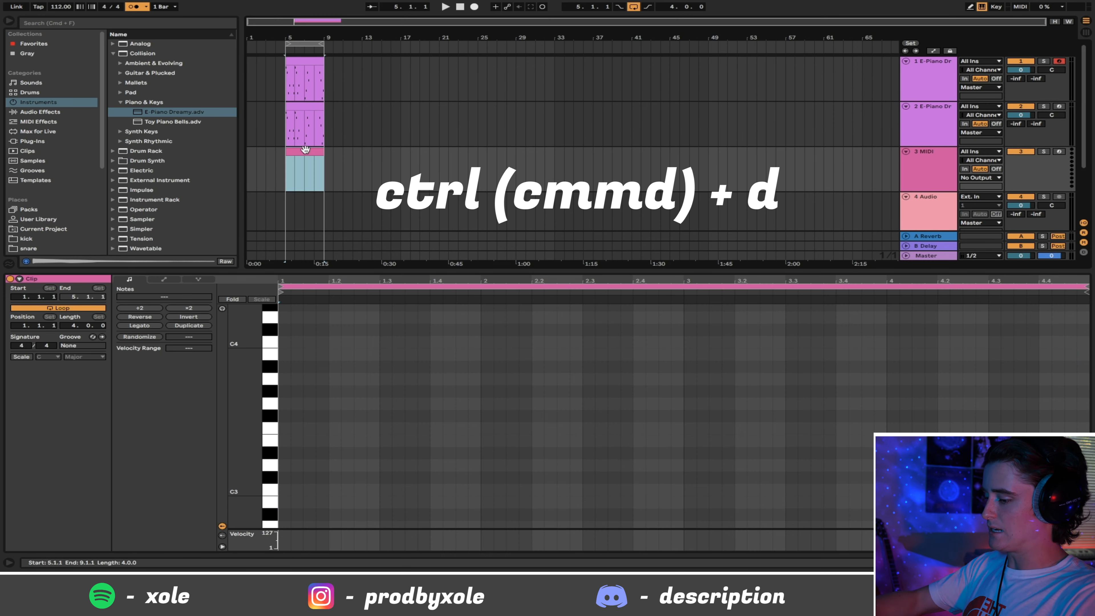
pyautogui.click(921, 168)
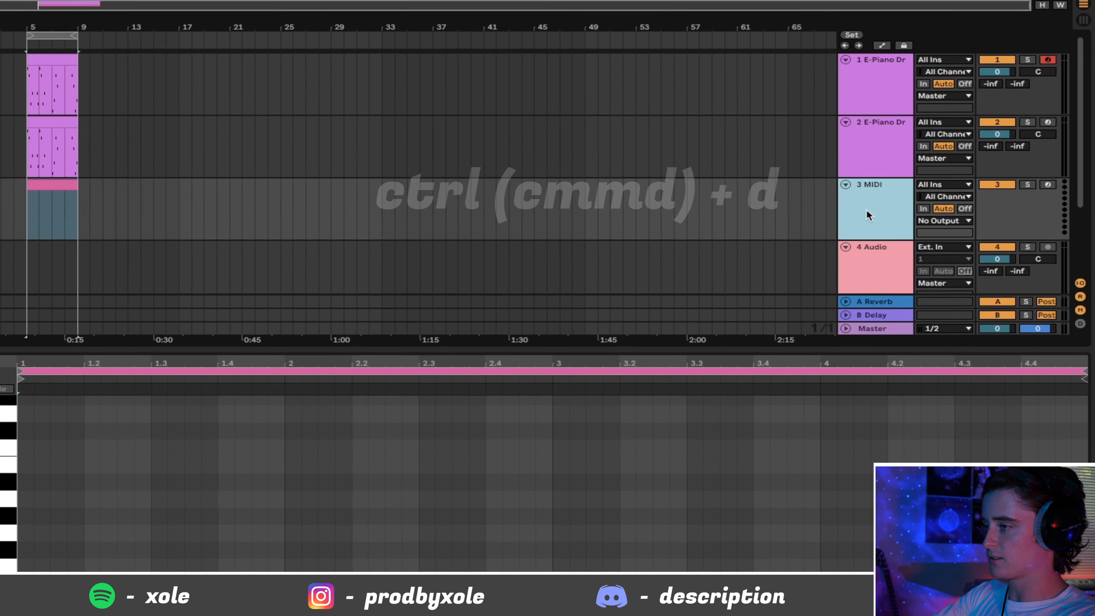
pyautogui.press('Delete')
pyautogui.press('Delete')
pyautogui.click(969, 60)
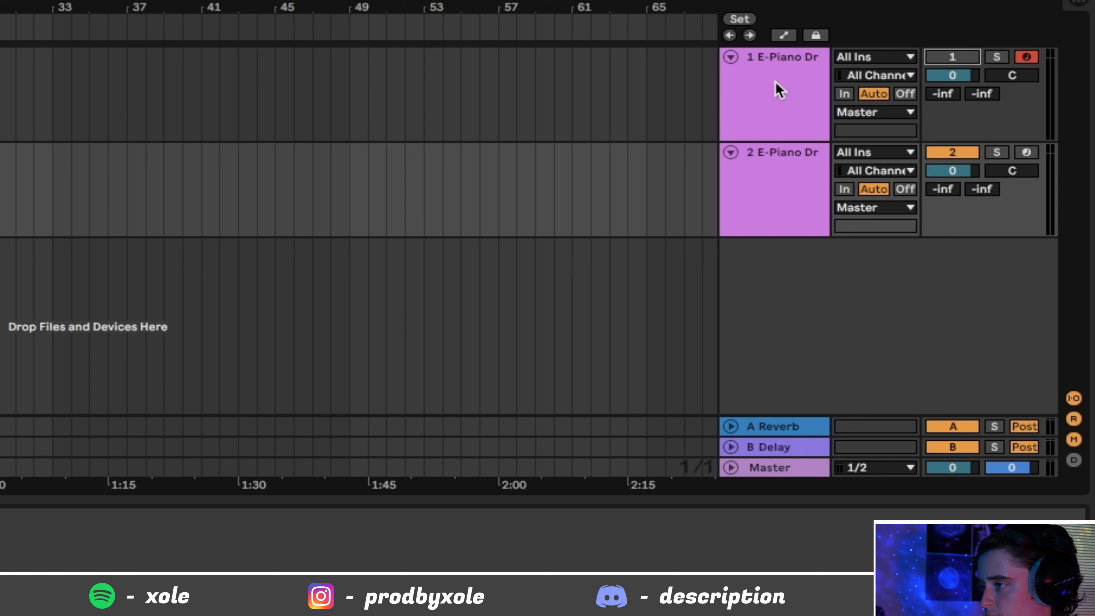
# Collapse the first E-Piano track and recolour the second E-Piano track light blue.
pyautogui.click(730, 57)
pyautogui.rightClick(765, 101)
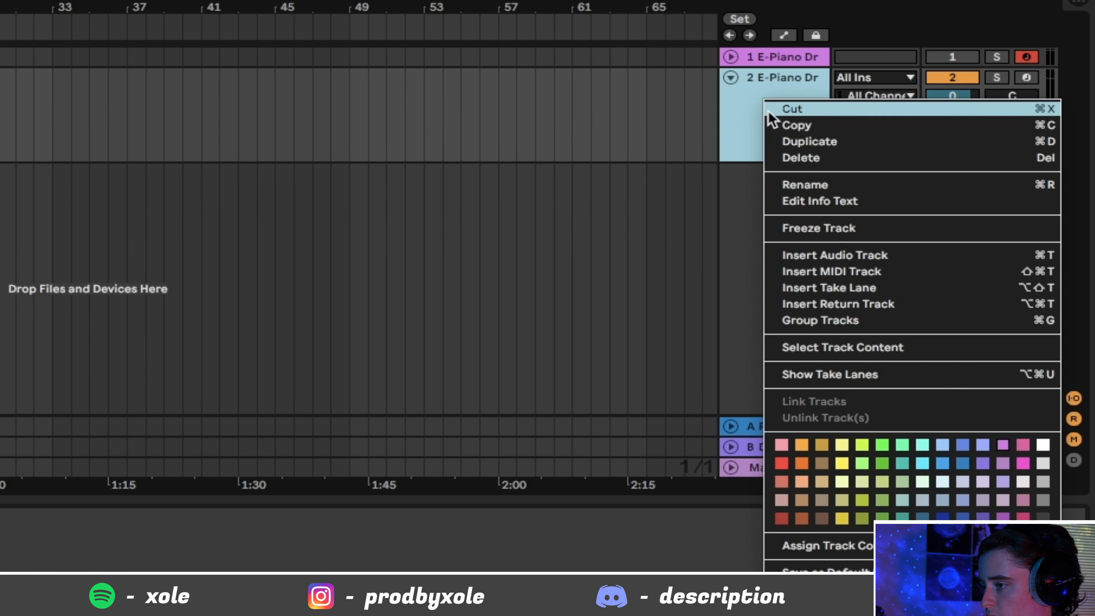
pyautogui.click(961, 445)
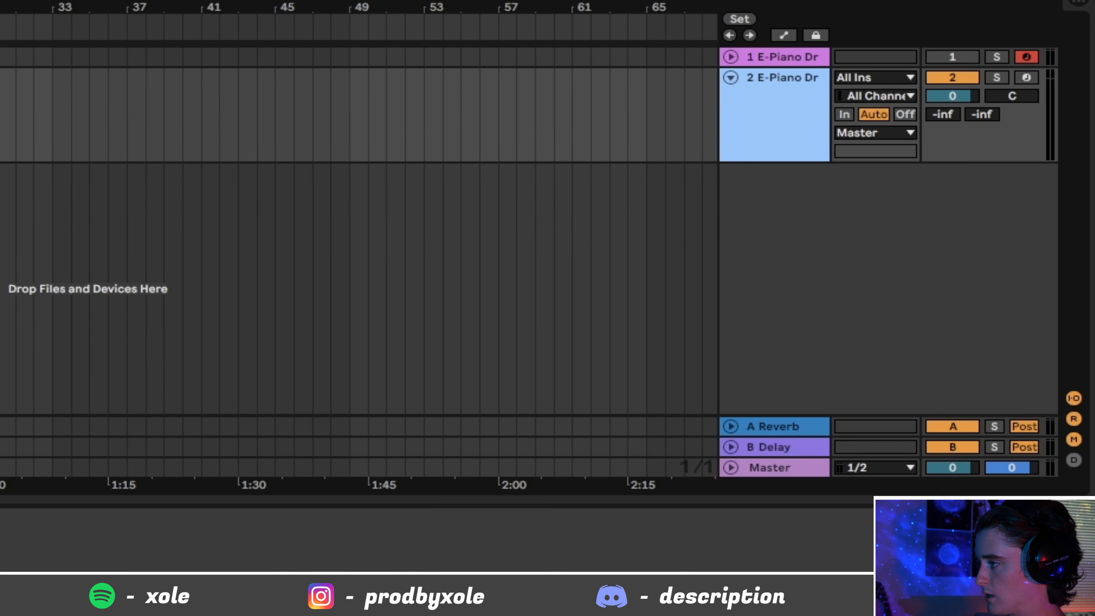
# Load the Sandman Pad preset from Collision's Pad category onto the second track, replacing E-Piano Dreamy.
pyautogui.hotkey('shift', 'Tab')
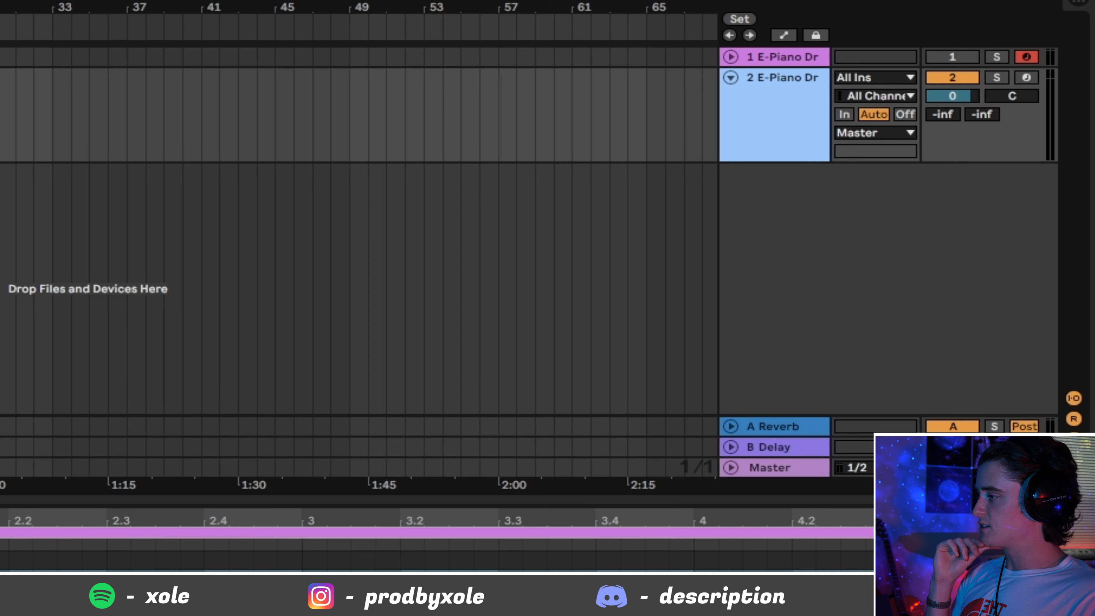
pyautogui.click(1, 453)
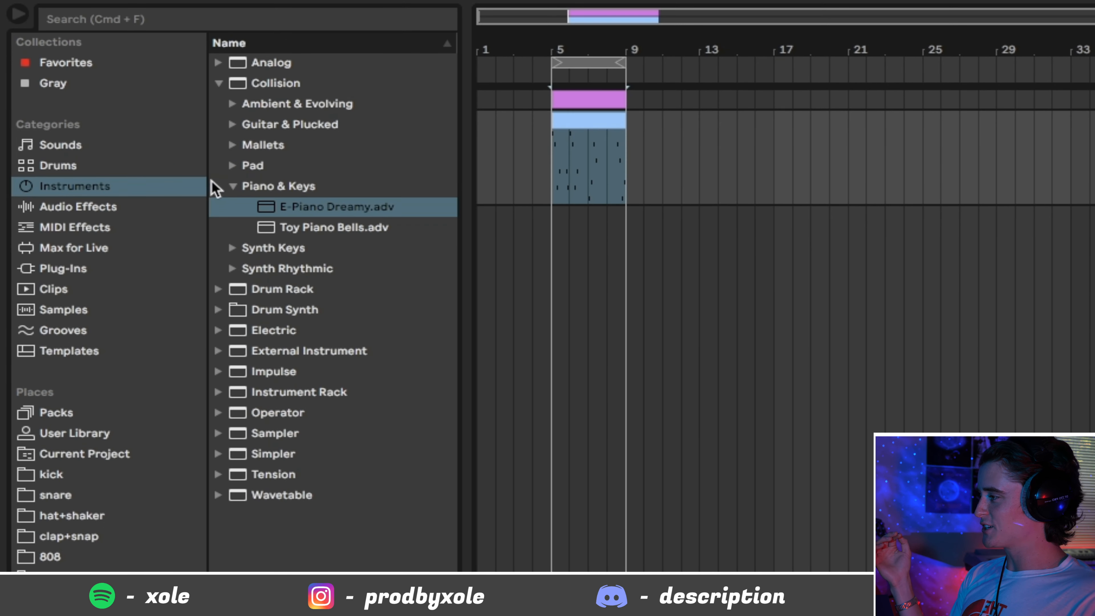
pyautogui.click(244, 168)
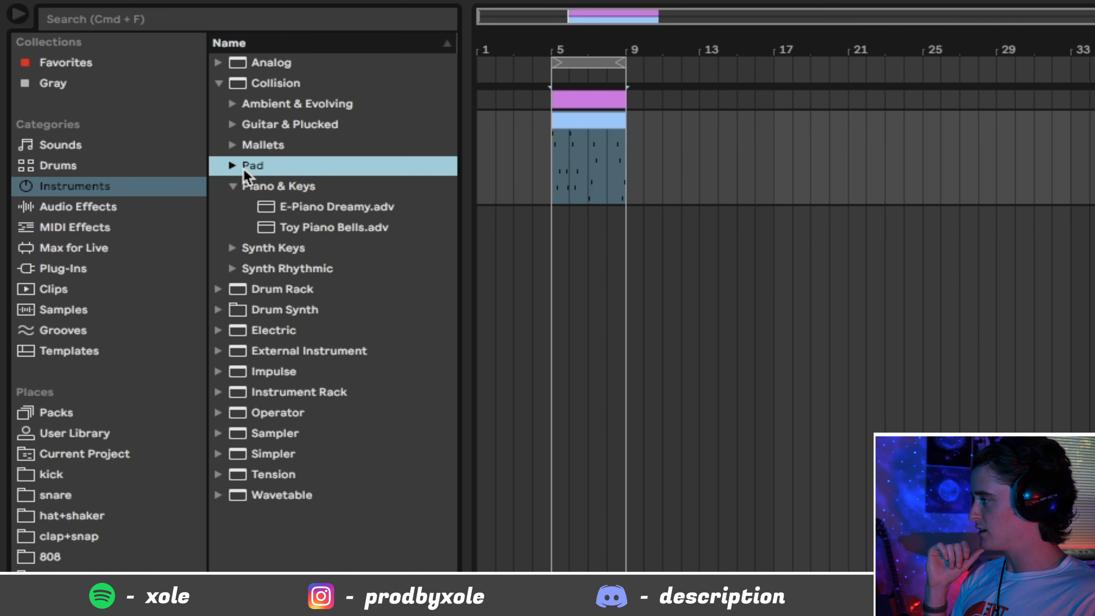
pyautogui.click(234, 170)
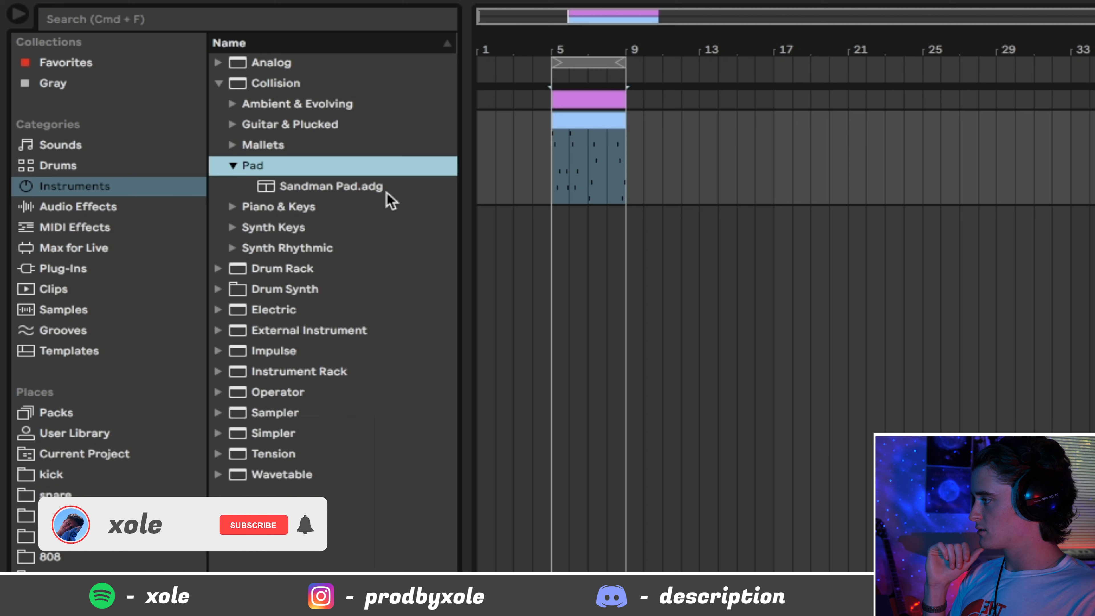
pyautogui.click(363, 193)
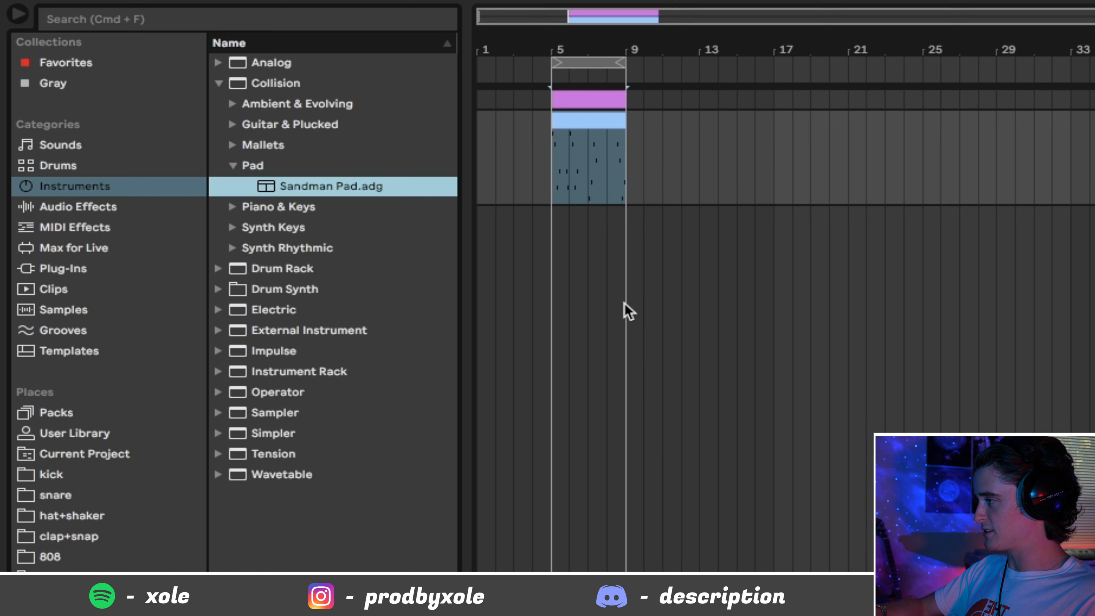
# In the second track's clip, stack D4, F4 and A4 under the opening C5, clear the nearby melody notes and play the chord.
pyautogui.doubleClick(562, 126)
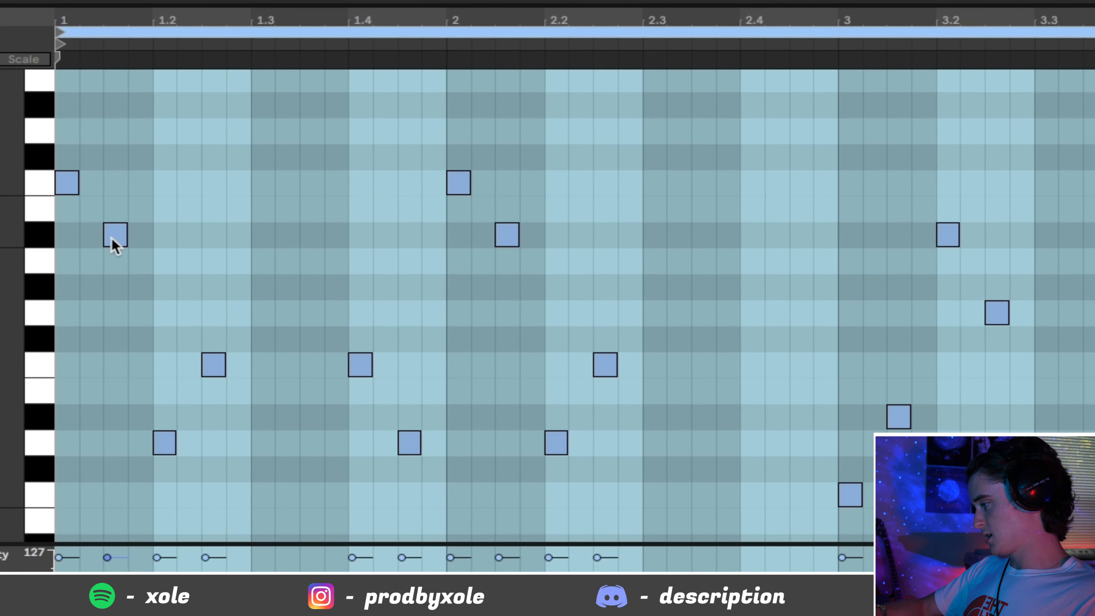
pyautogui.doubleClick(66, 450)
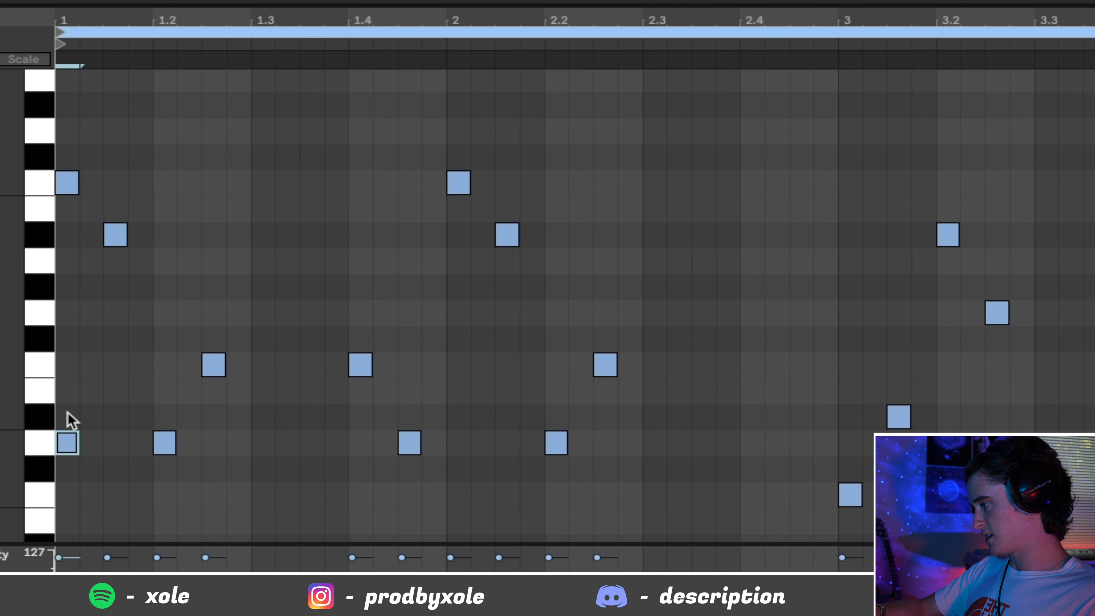
pyautogui.doubleClick(68, 365)
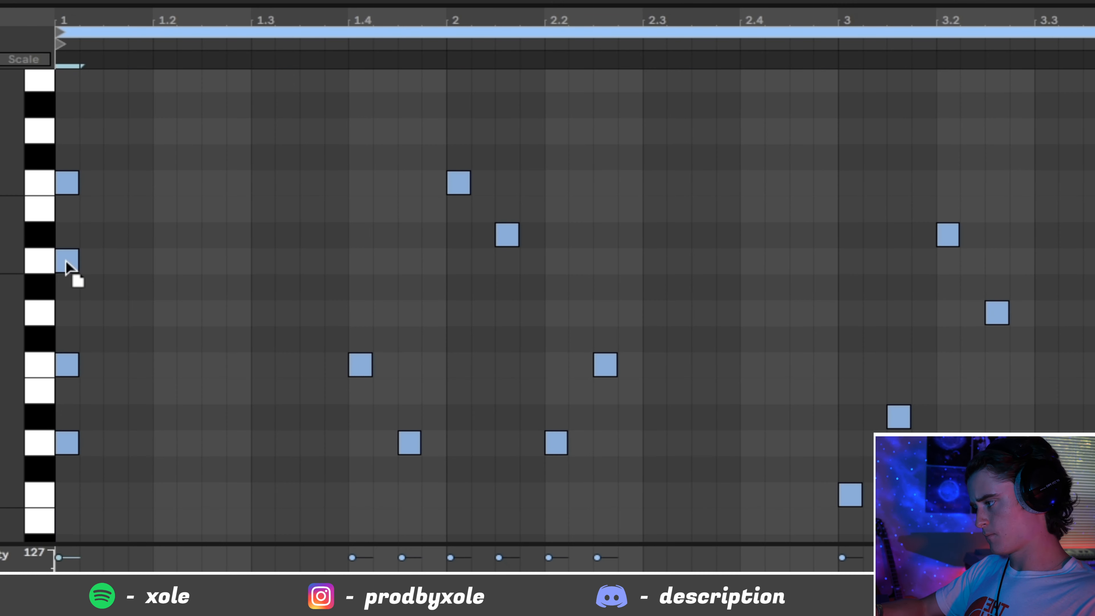
pyautogui.press('space')
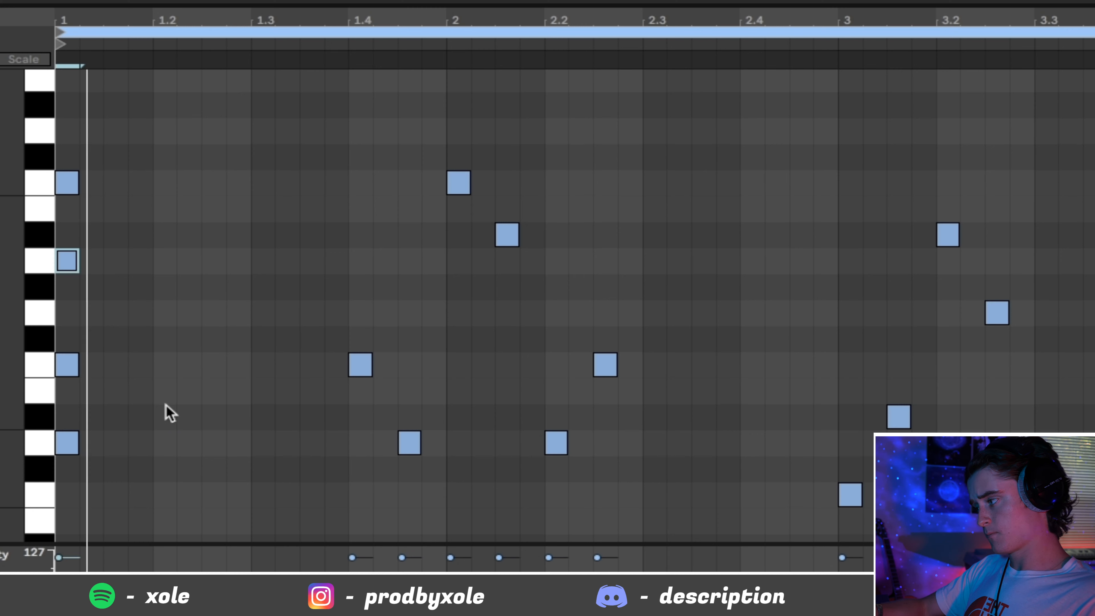
# Extend the D4–F4–A4–C5 chord to the start of bar 3 and delete the remaining melody notes in bars 1–2.
pyautogui.moveTo(156, 435); pyautogui.dragTo(59, 135)
pyautogui.press('space')
pyautogui.moveTo(113, 472); pyautogui.dragTo(834, 181)
pyautogui.doubleClick(511, 237)
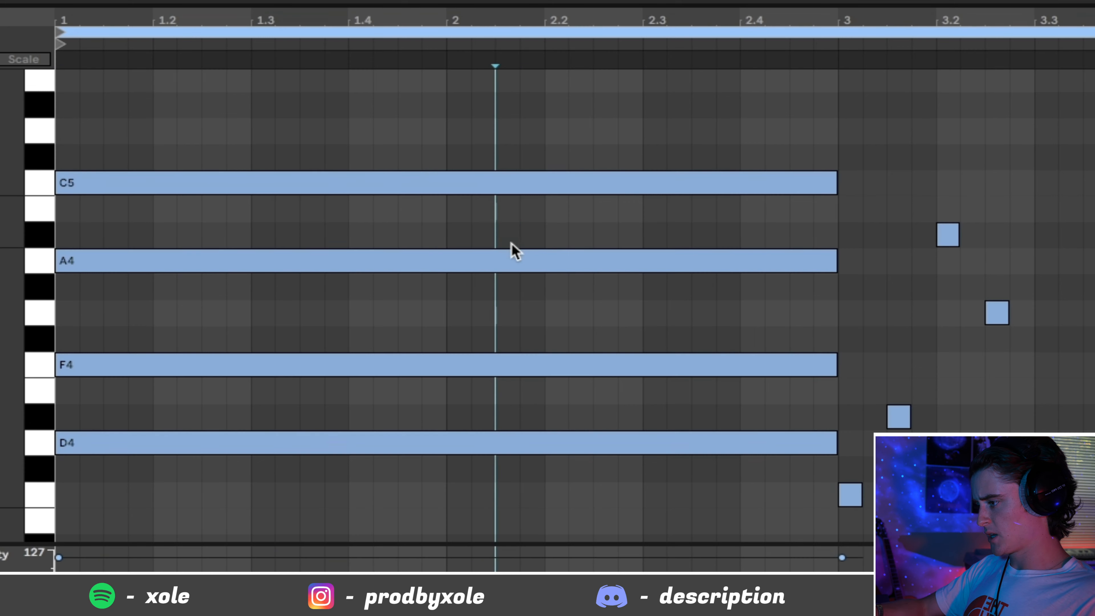
# Replace the melody notes in bars 3–4 with a sustained two-bar chord of C4, D#4, G4 and A#4.
pyautogui.hscroll(5, 664, 459)
pyautogui.hscroll(5, 494, 495)
pyautogui.doubleClick(493, 496)
pyautogui.hscroll(4, 318, 500)
pyautogui.click(327, 483)
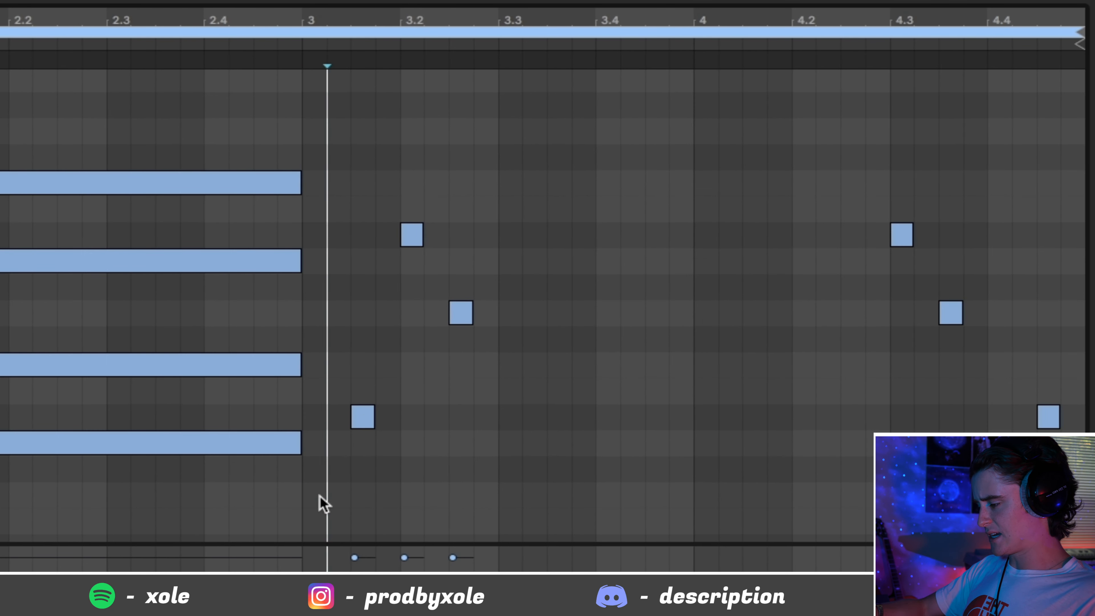
pyautogui.scroll(-3, 326, 483)
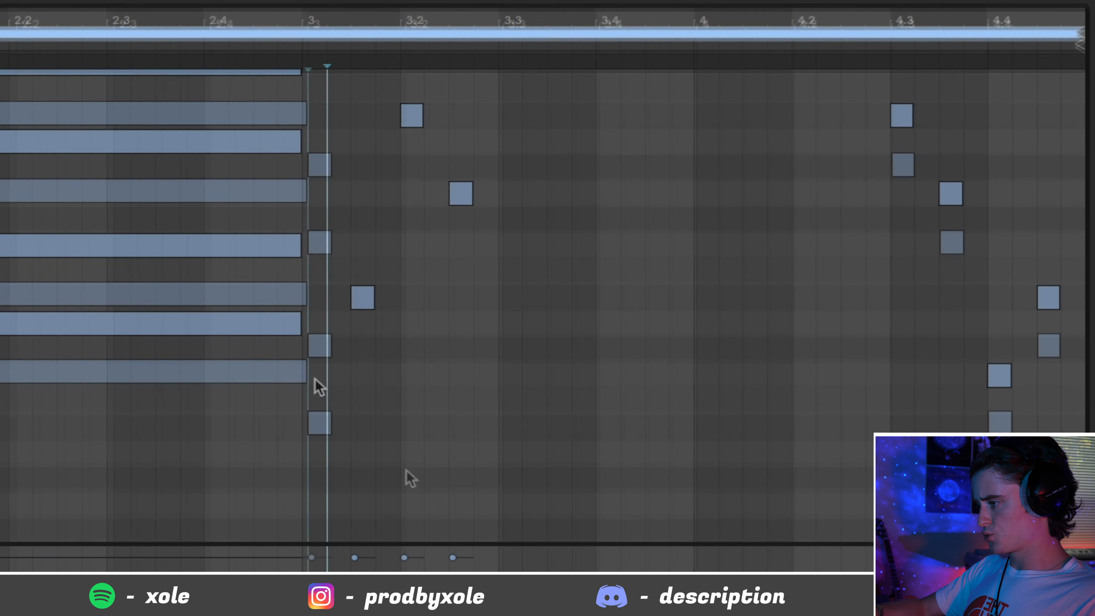
pyautogui.moveTo(407, 472); pyautogui.dragTo(1082, 215)
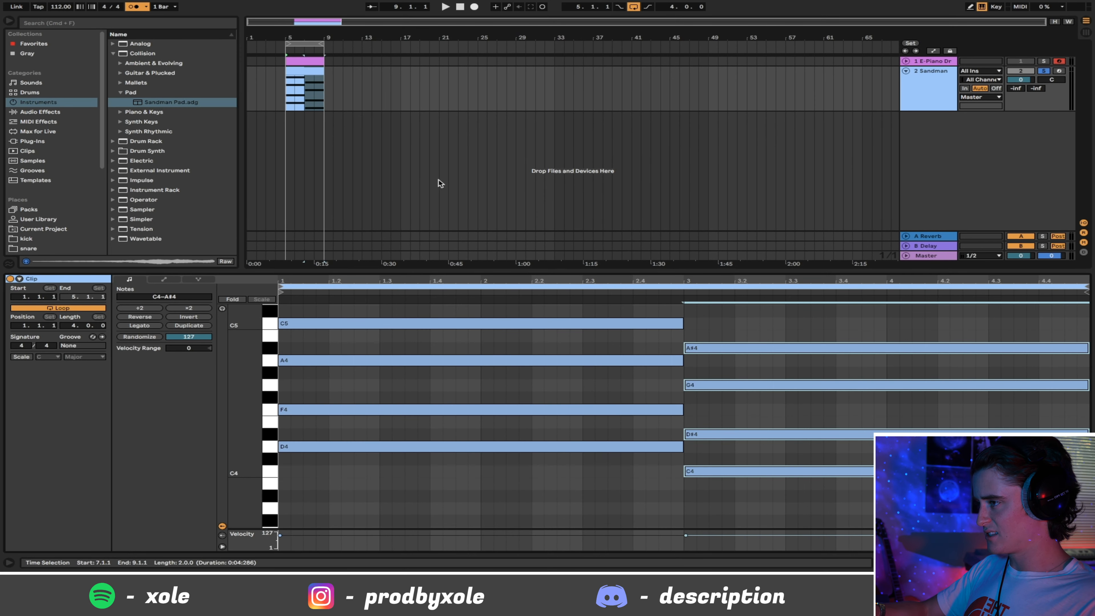
# Play the two chords, transpose all their notes down one octave and play them again.
pyautogui.press('space')
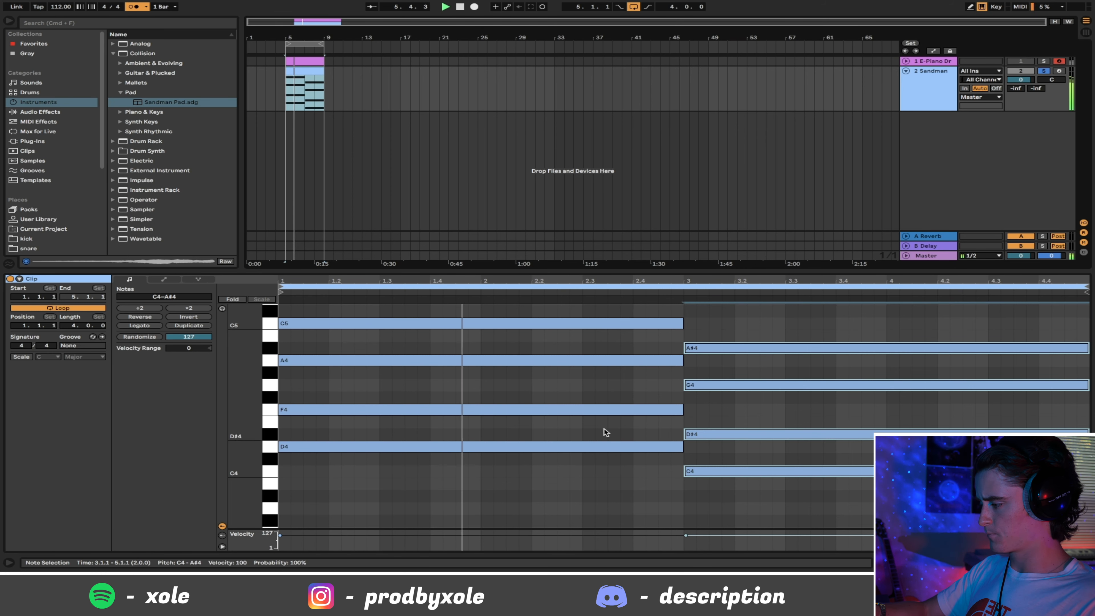
pyautogui.click(684, 489)
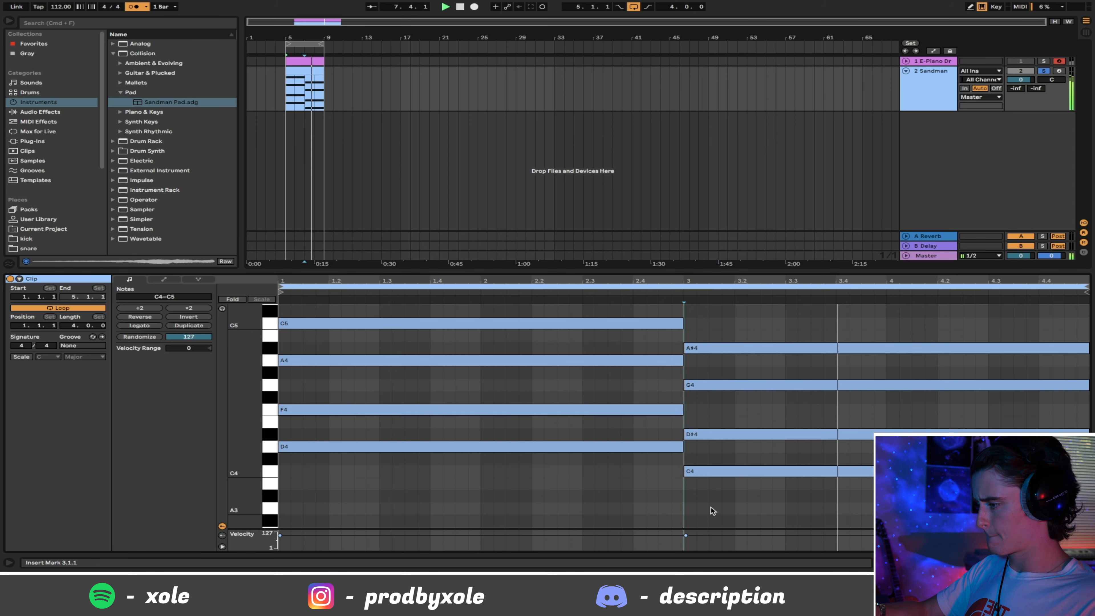
pyautogui.press('space')
pyautogui.hotkey('ctrl', 'a')
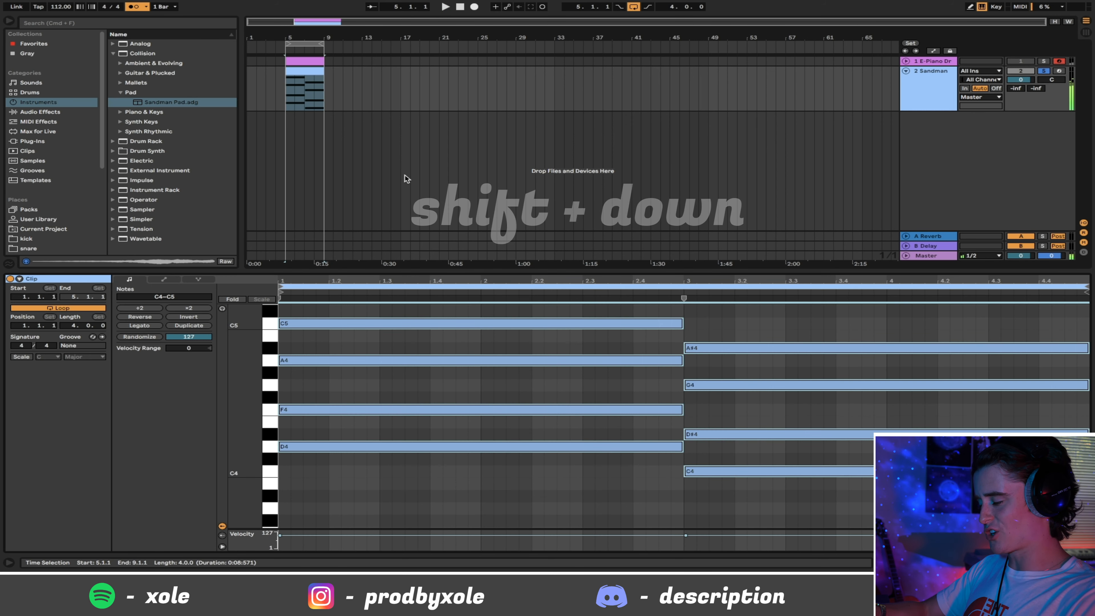
pyautogui.hotkey('shift', 'Down')
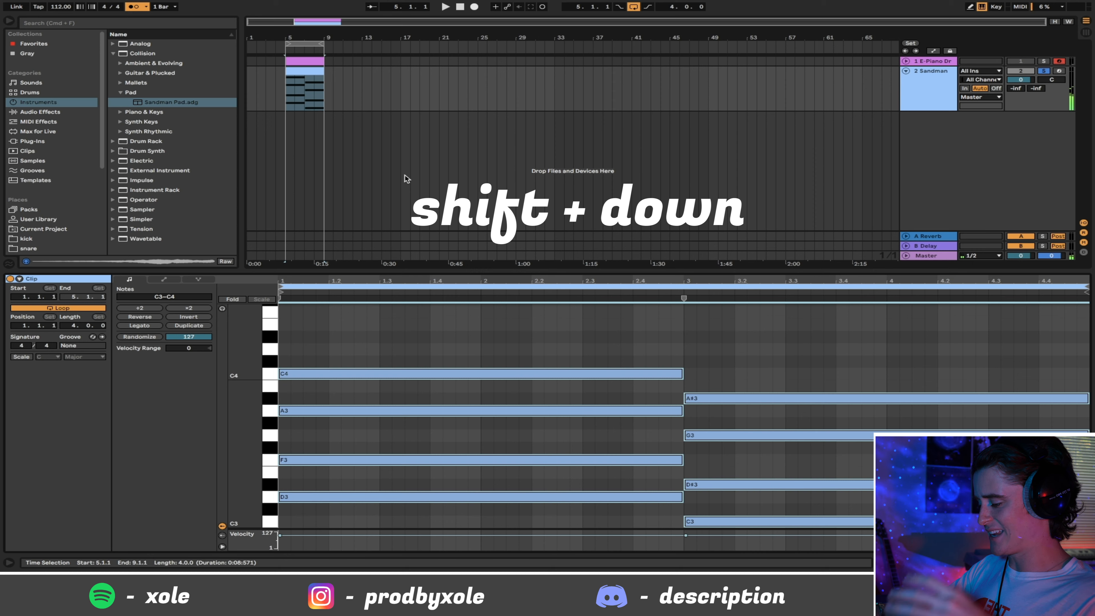
pyautogui.press('space')
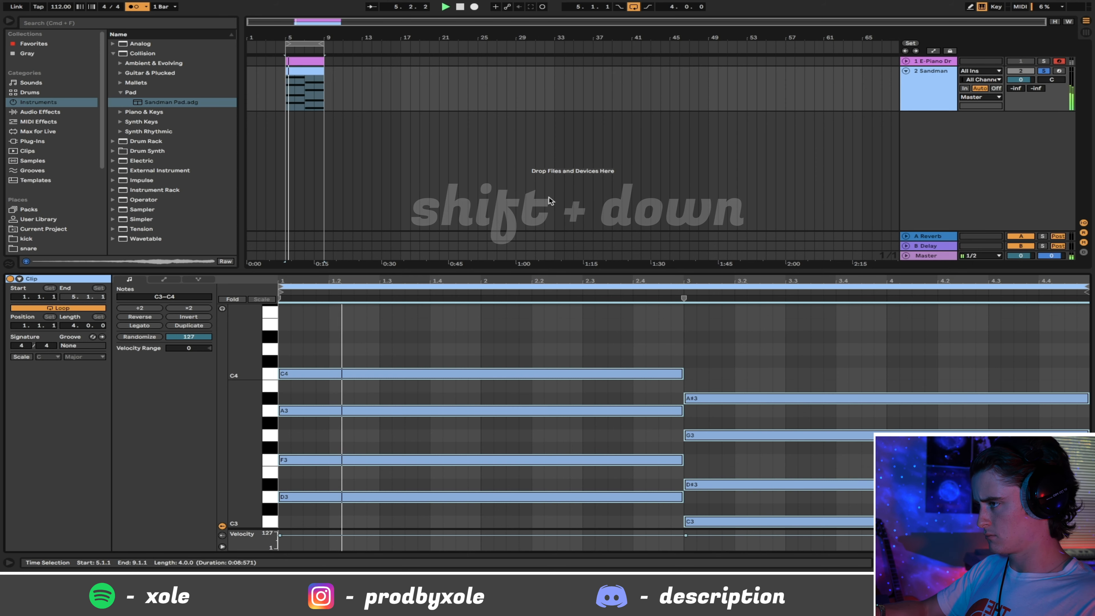
# Show the pad track's devices and add the EQ Eight audio effect after Sandman Pad.
pyautogui.hotkey('shift', 'Tab')
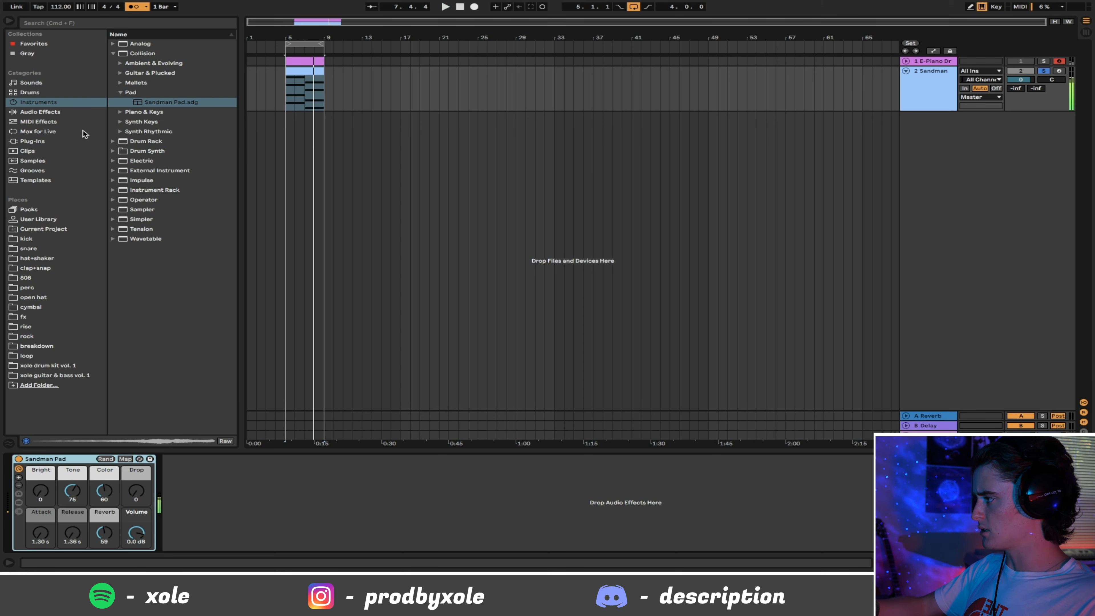
pyautogui.click(38, 138)
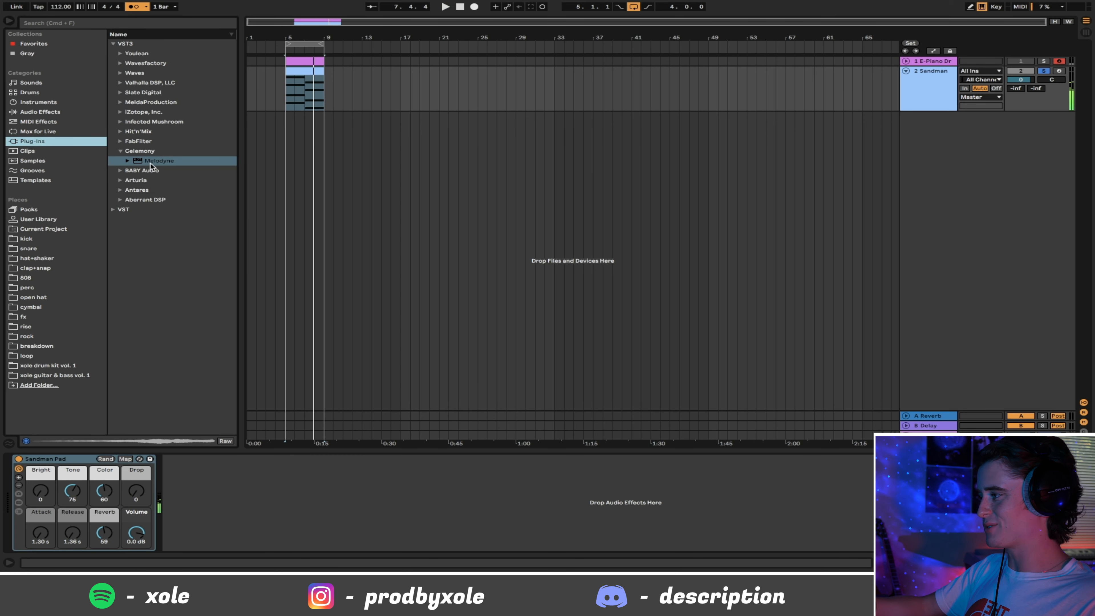
pyautogui.click(26, 111)
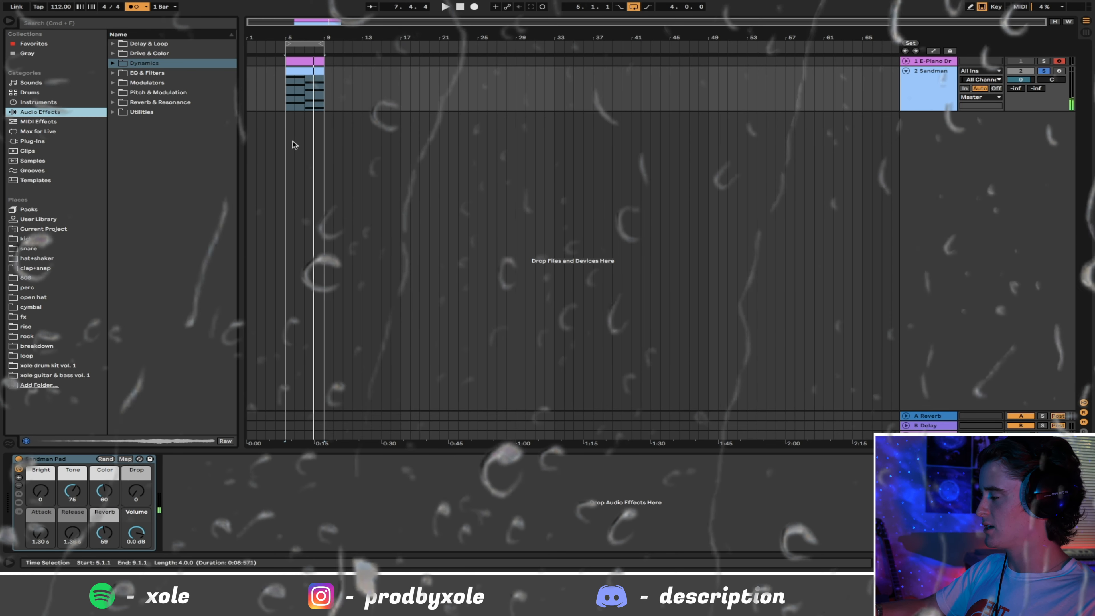
pyautogui.click(121, 39)
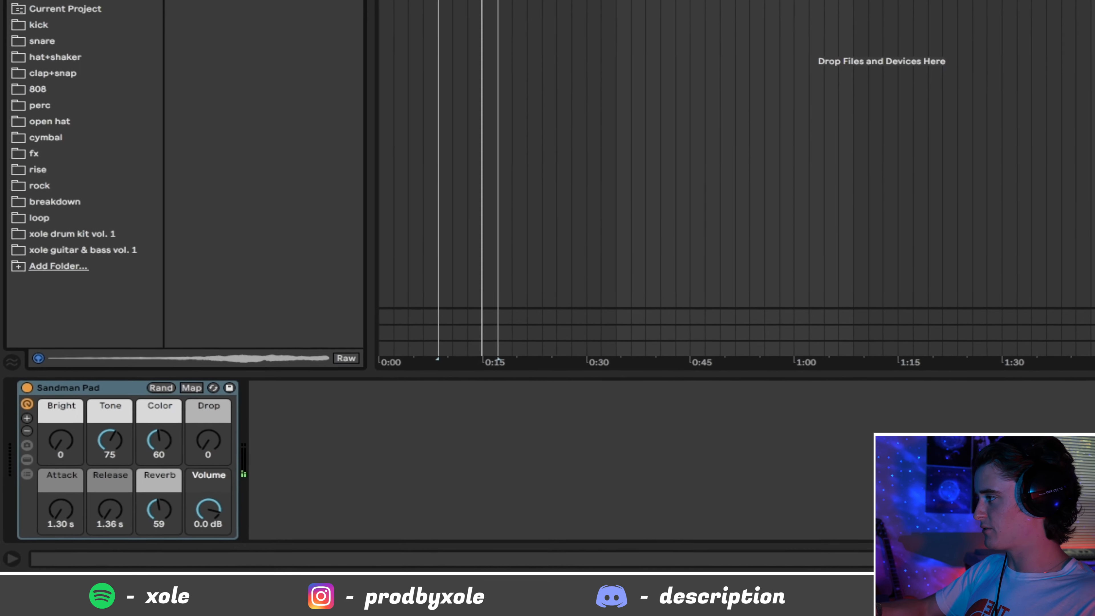
pyautogui.doubleClick(150, 70)
# In the pad's EQ Eight, enable the band 8 high cut at about 1.26 kHz and make band 1 a low cut at about 163 Hz.
pyautogui.click(780, 520)
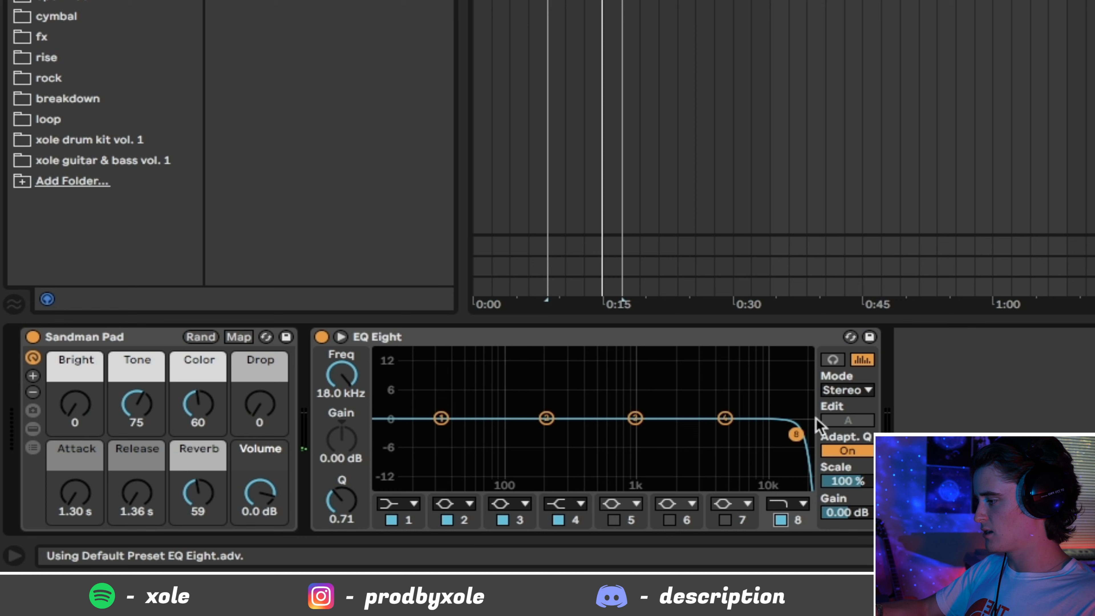
pyautogui.moveTo(796, 436); pyautogui.dragTo(648, 444)
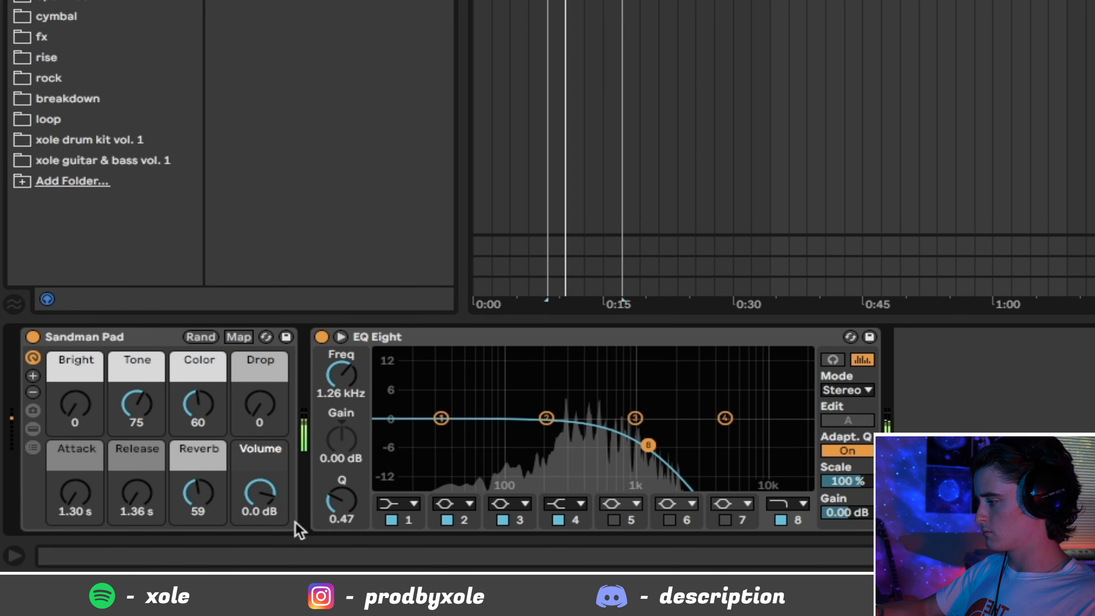
pyautogui.click(390, 502)
pyautogui.click(391, 403)
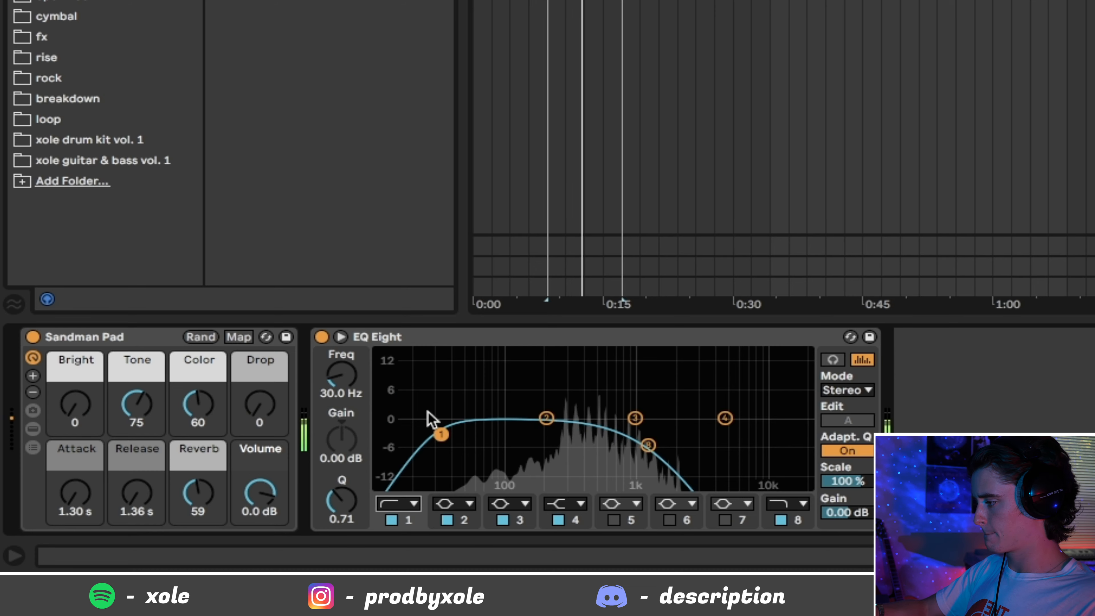
pyautogui.moveTo(440, 435); pyautogui.dragTo(550, 442)
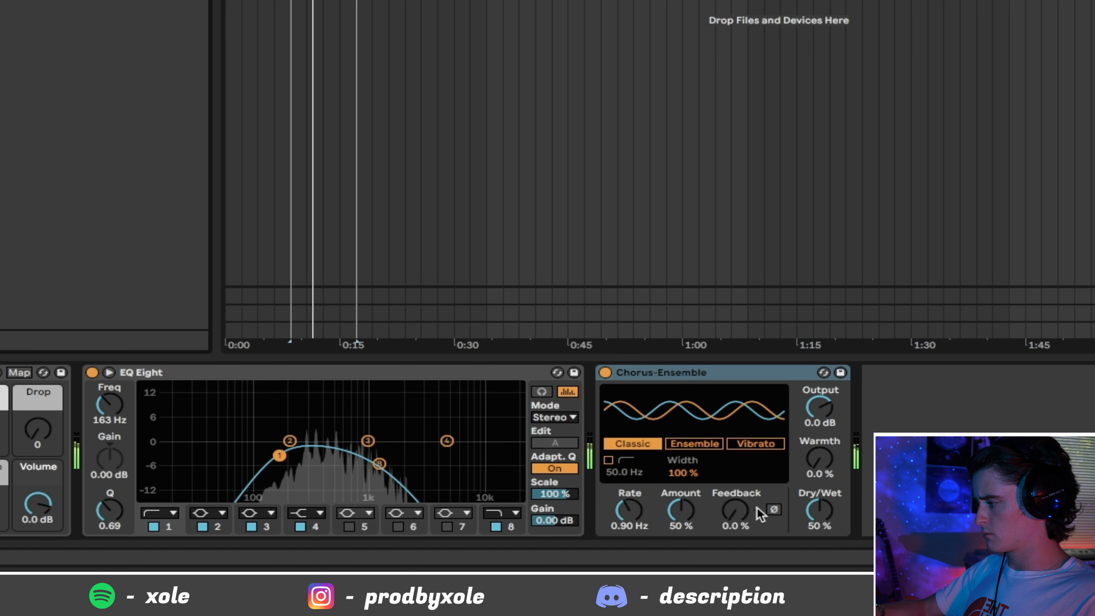
# Switch the pad's Chorus-Ensemble effect to Ensemble mode.
pyautogui.click(695, 445)
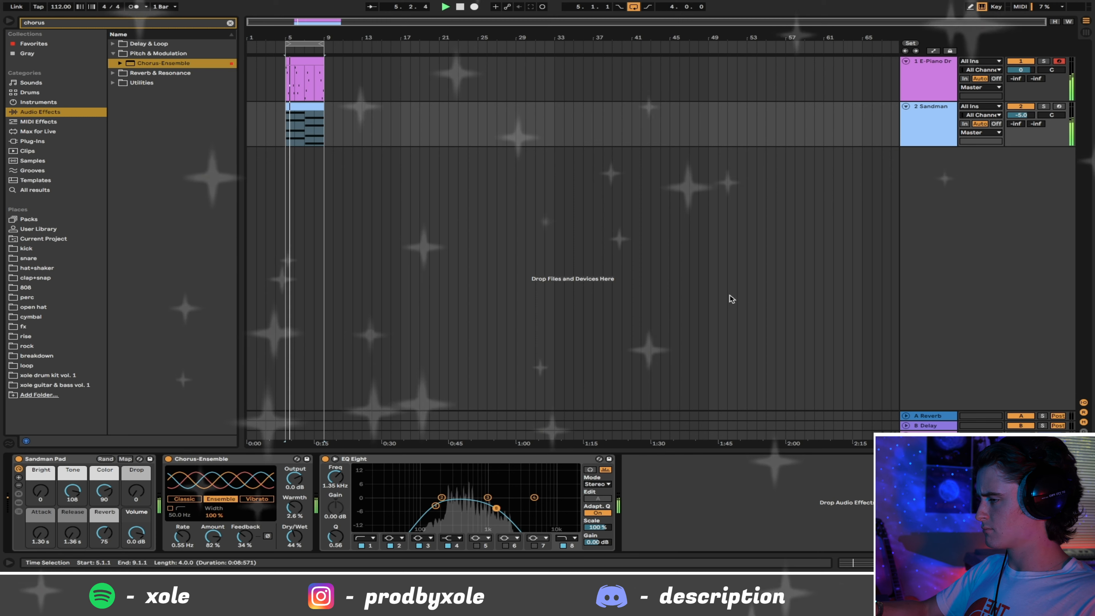
# Search the audio effects for "eq" and add EQ Eight to the E-Piano track.
pyautogui.click(274, 96)
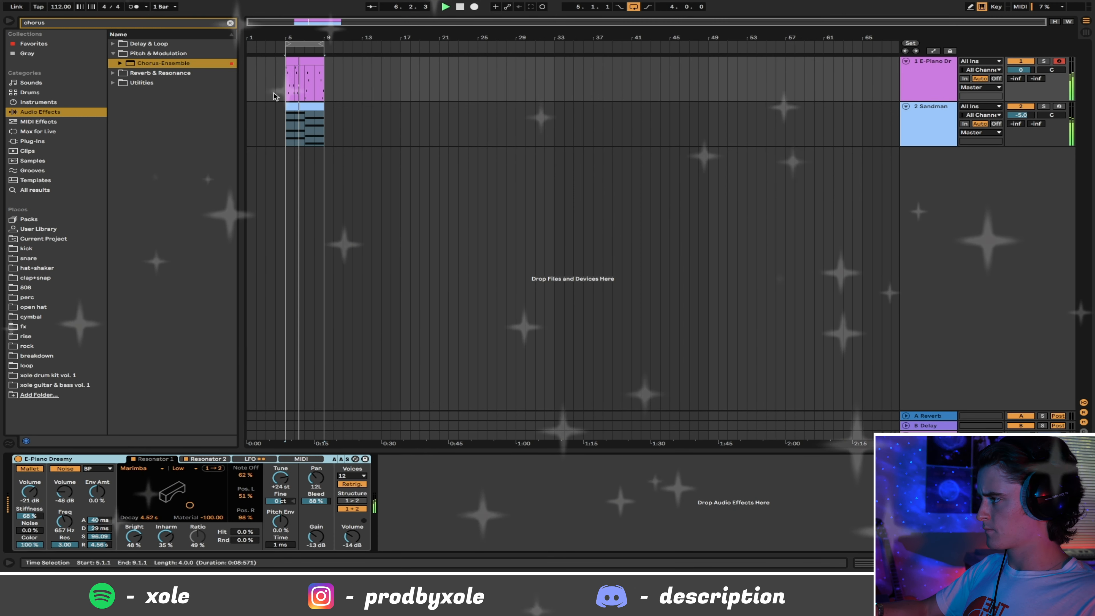
pyautogui.click(163, 24)
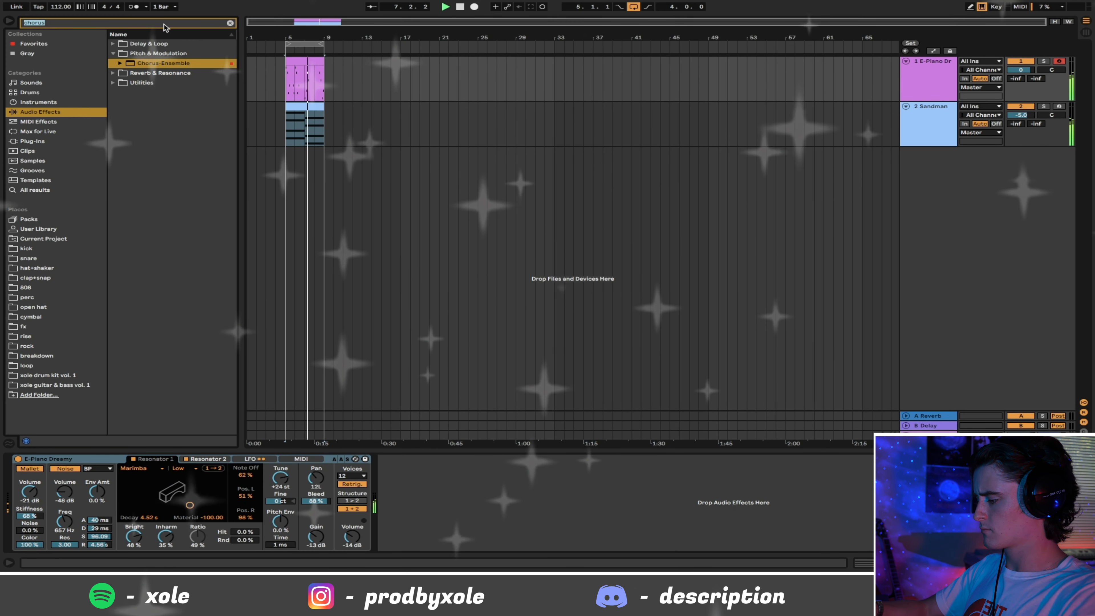
pyautogui.write('eq')
pyautogui.doubleClick(159, 82)
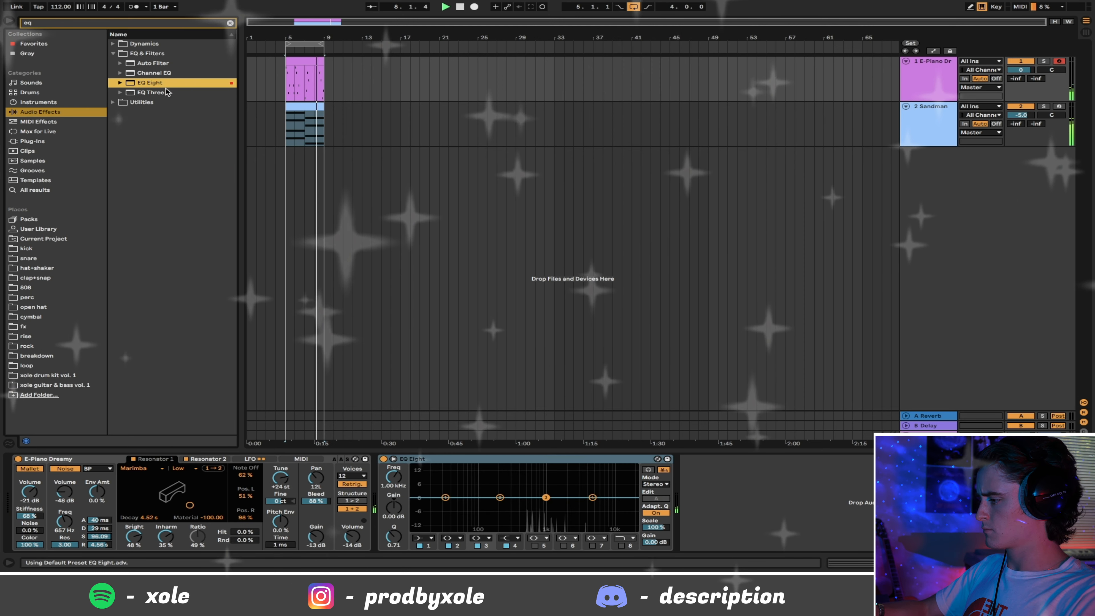
# Set band 1 of the E-Piano's EQ Eight to a low cut at about 661 Hz and stop playback.
pyautogui.click(423, 538)
pyautogui.click(425, 490)
pyautogui.moveTo(446, 497); pyautogui.dragTo(535, 510)
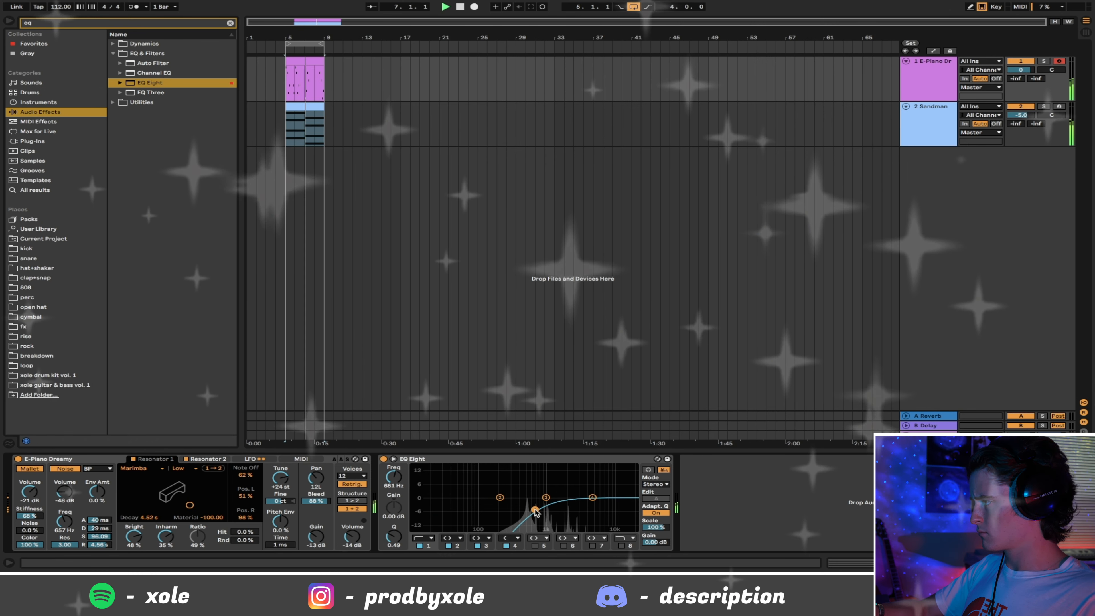
pyautogui.press('space')
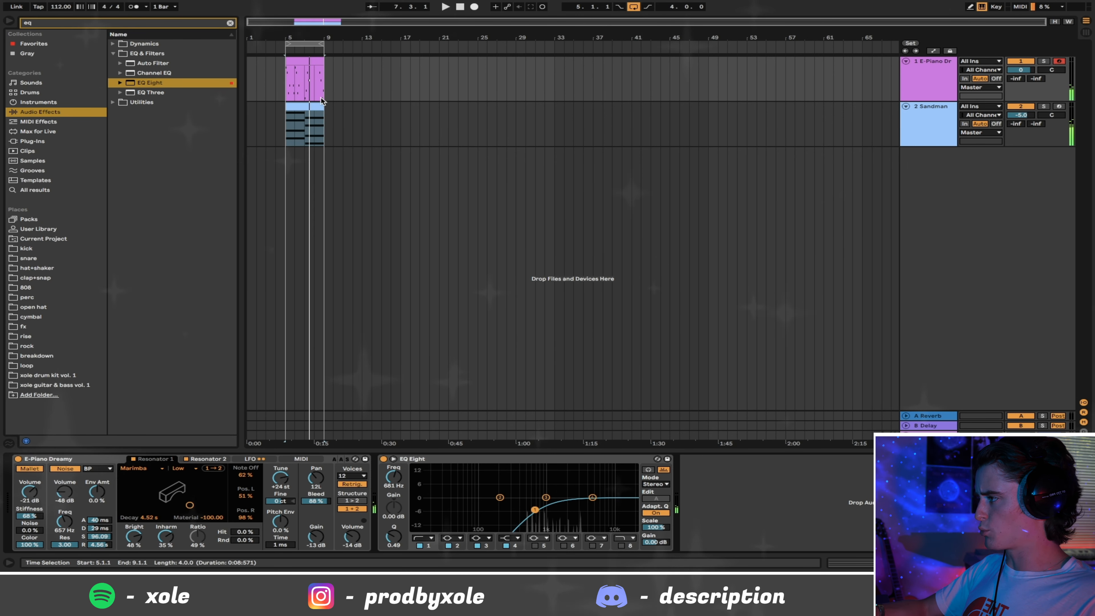
# Search the audio effects for "reverb" and add the Reverb effect after the EQ Eight on the E-Piano track.
pyautogui.click(193, 25)
pyautogui.write('reverb')
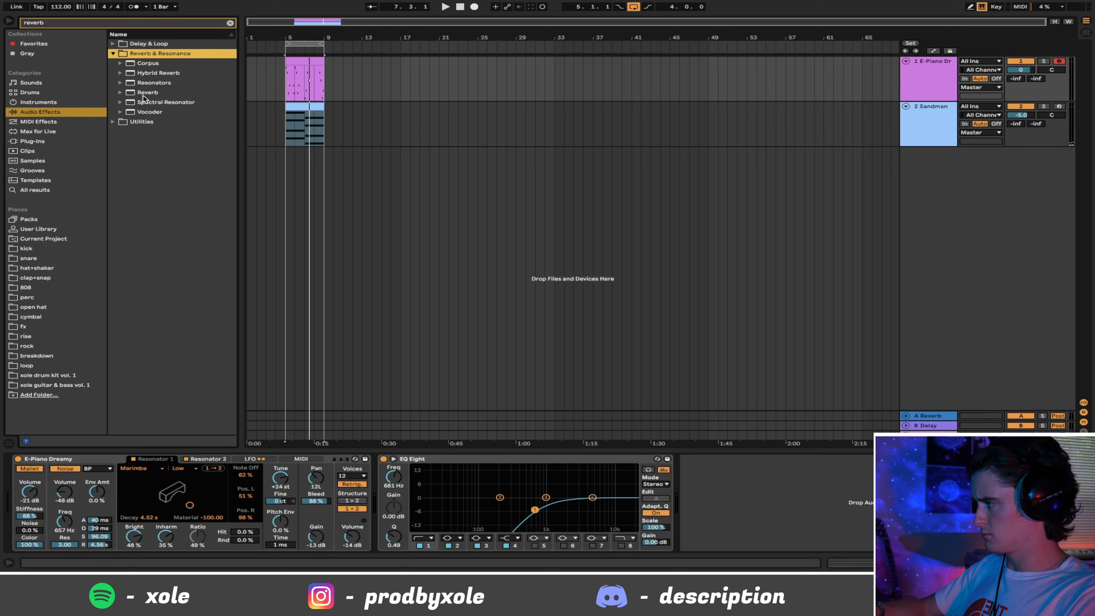
pyautogui.doubleClick(145, 93)
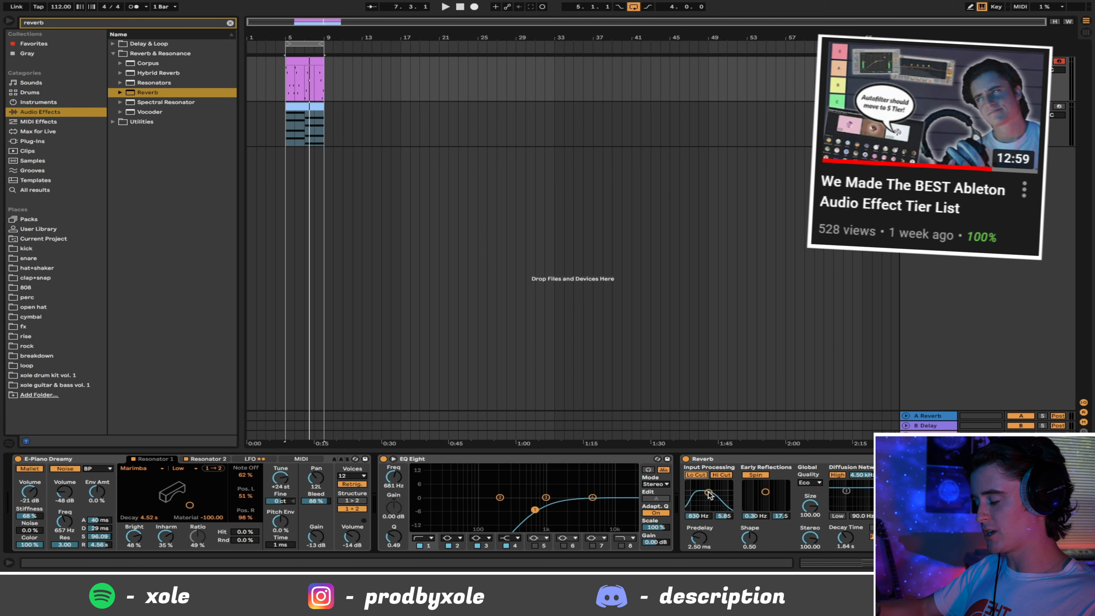
pyautogui.click(761, 476)
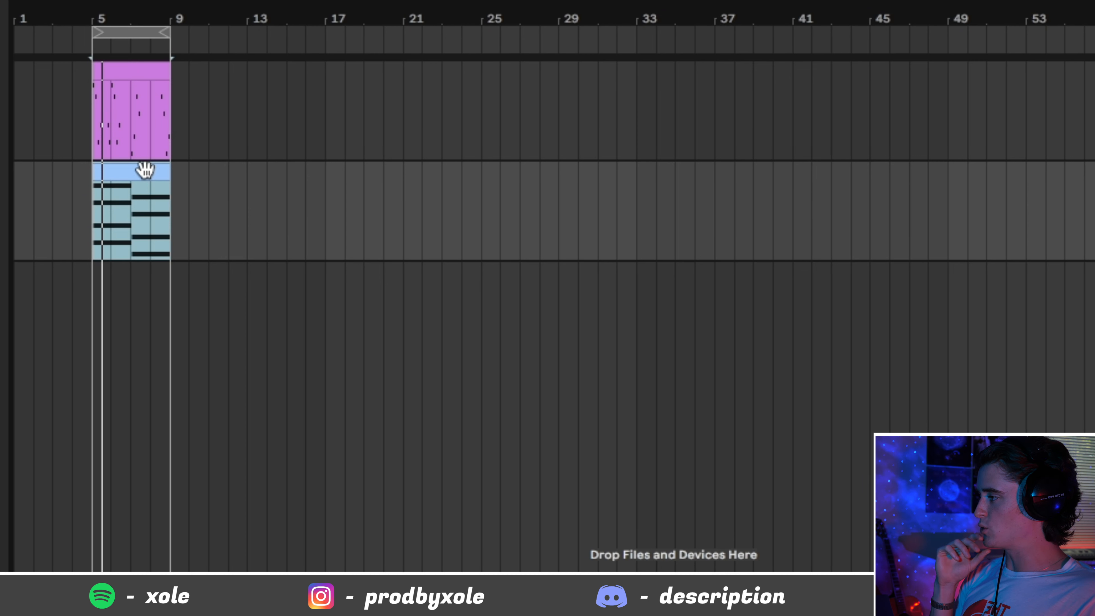
# Move the pad clip to start at bar 9 and duplicate the E-Piano and pad clips so both run to bar 17.
pyautogui.moveTo(140, 170); pyautogui.dragTo(228, 177)
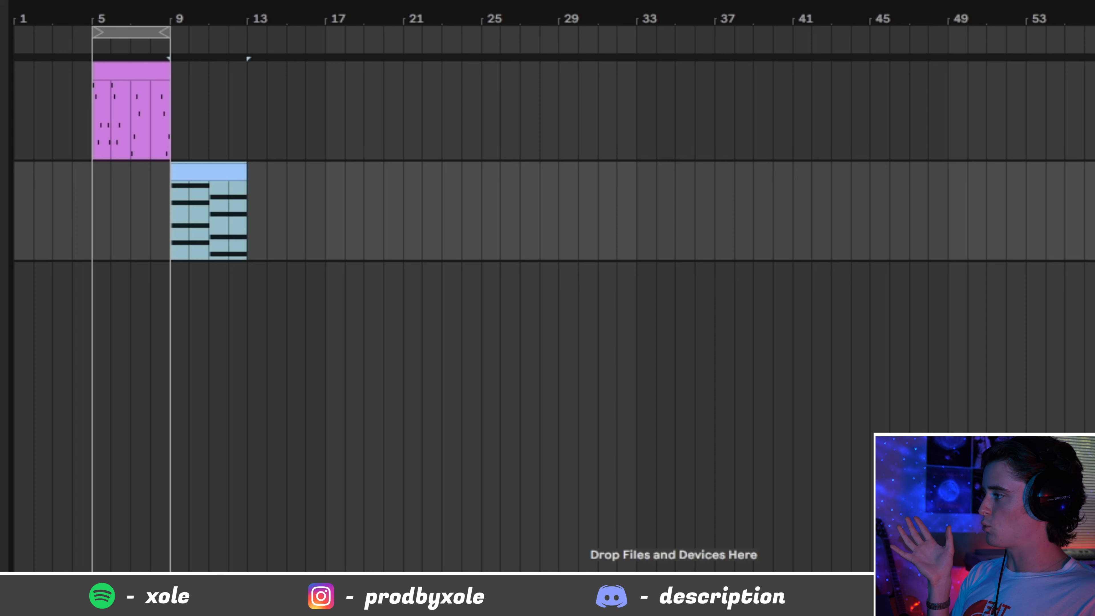
pyautogui.press('0')
pyautogui.click(115, 71)
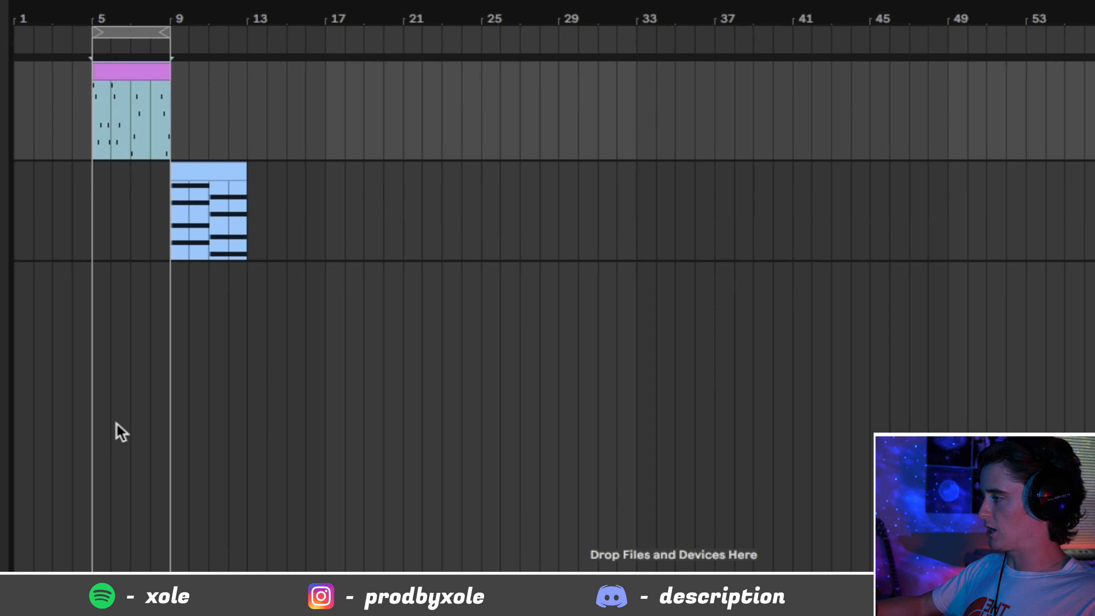
pyautogui.hotkey('ctrl', 'd')
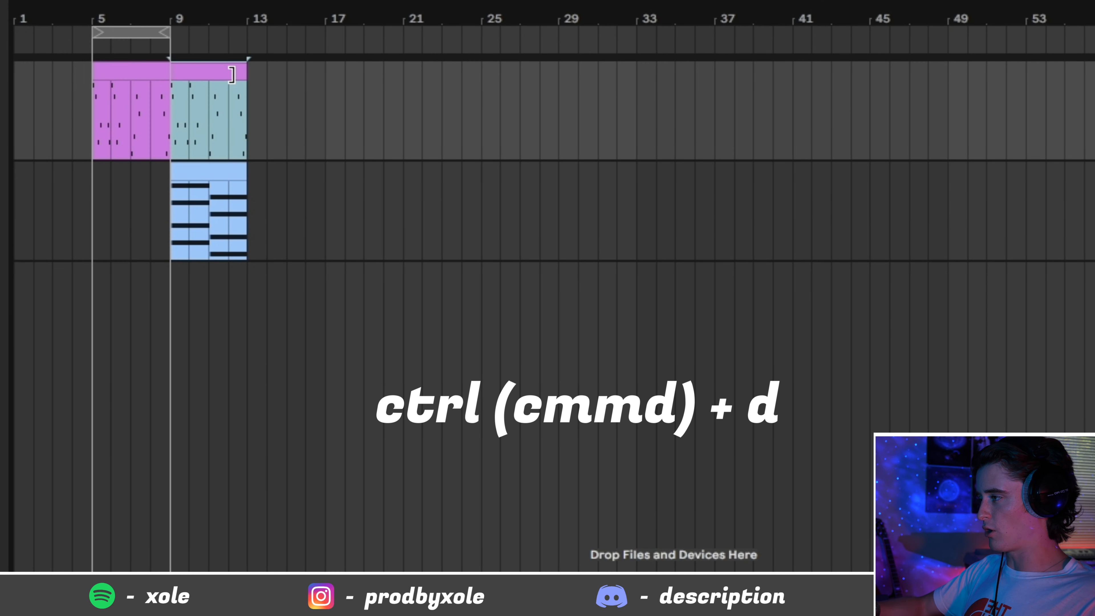
pyautogui.hotkey('ctrl', 'd')
pyautogui.click(221, 166)
pyautogui.hotkey('ctrl', 'd')
# Shift the loop range to bars 9 to 13 and add a locator named "verse 1" at bar 9.
pyautogui.moveTo(153, 29); pyautogui.dragTo(242, 19)
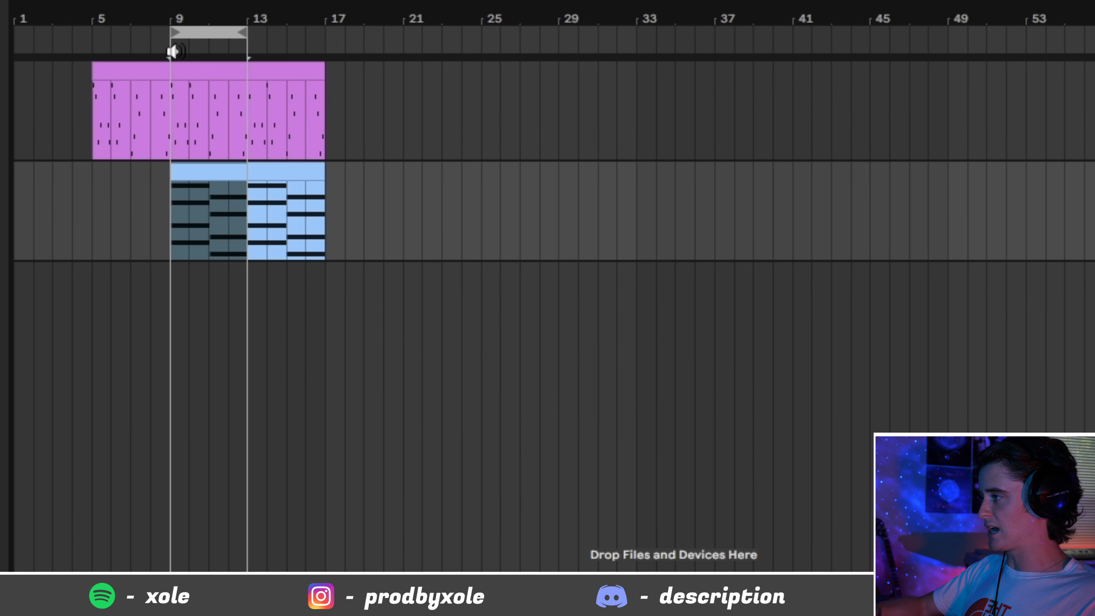
pyautogui.click(171, 60)
pyautogui.rightClick(164, 45)
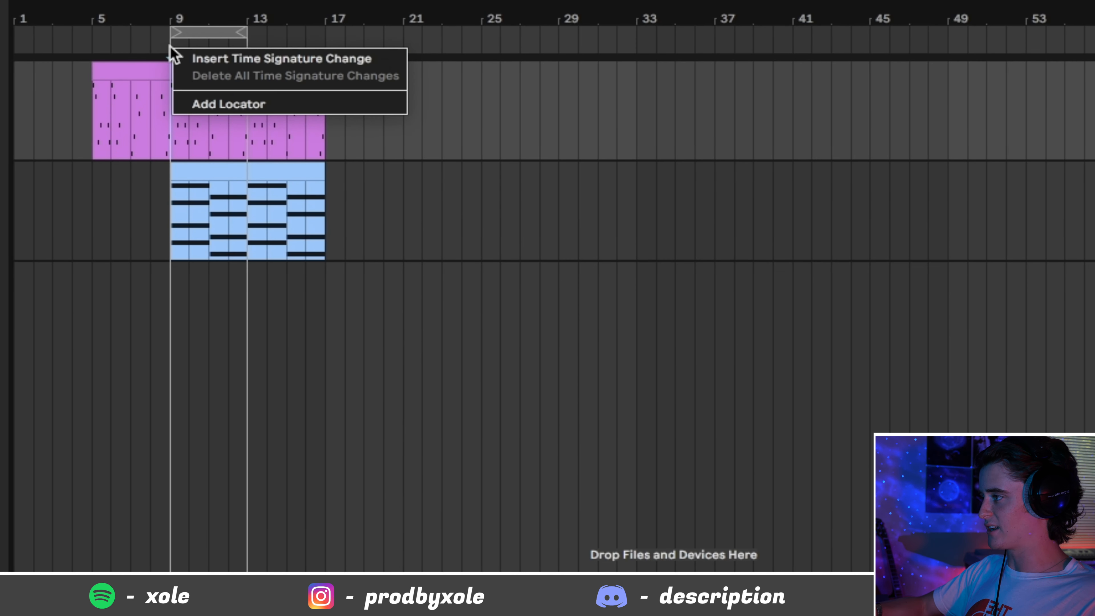
pyautogui.click(210, 104)
pyautogui.write('verse 1')
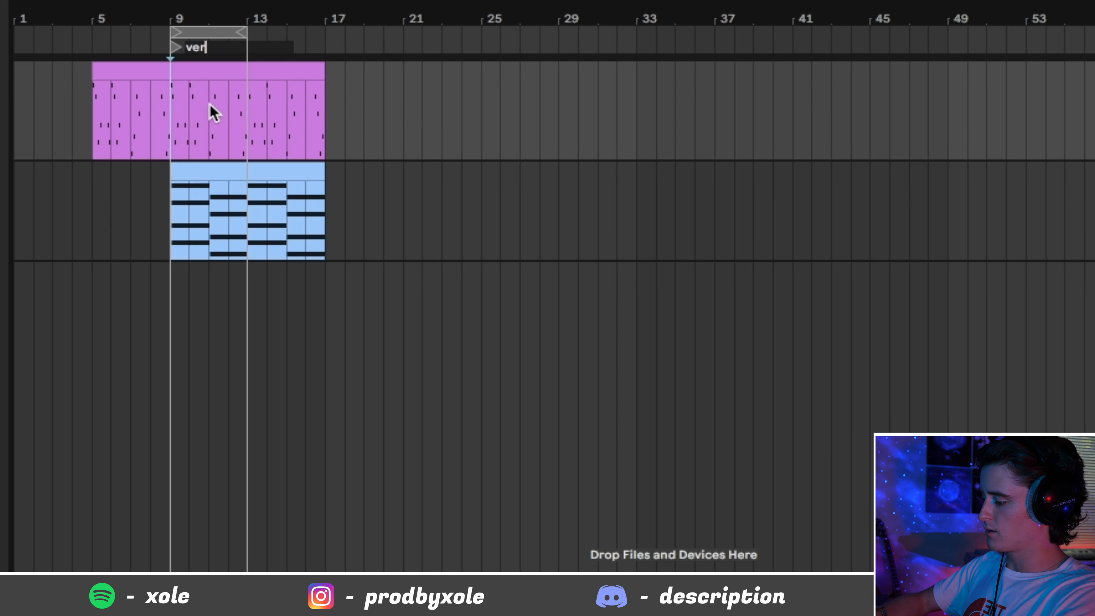
pyautogui.press('Return')
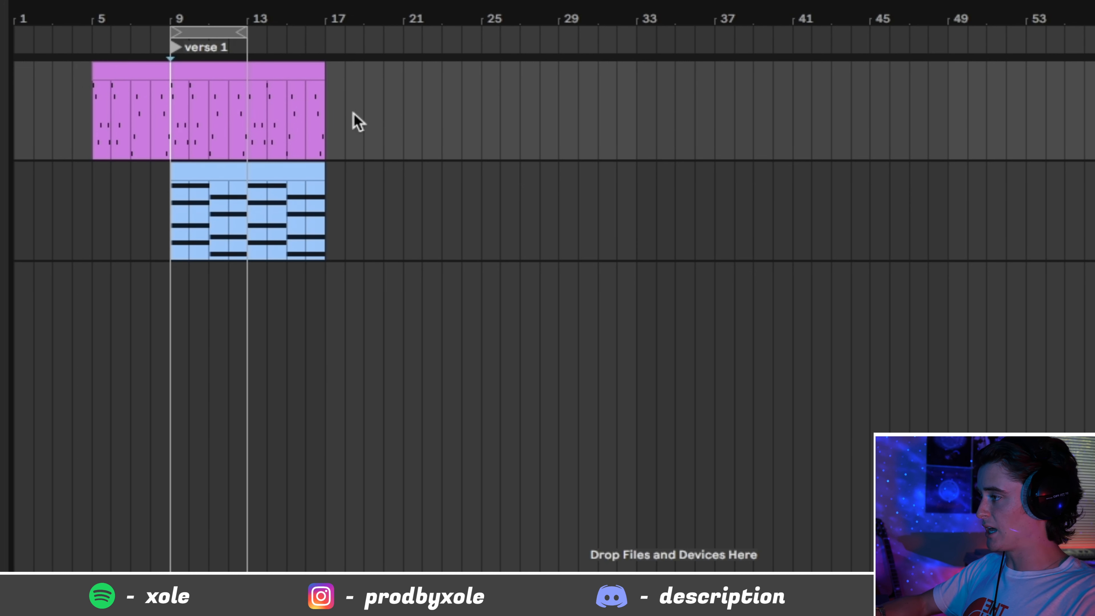
# Add a locator named "chorus" at bar 17.
pyautogui.click(330, 110)
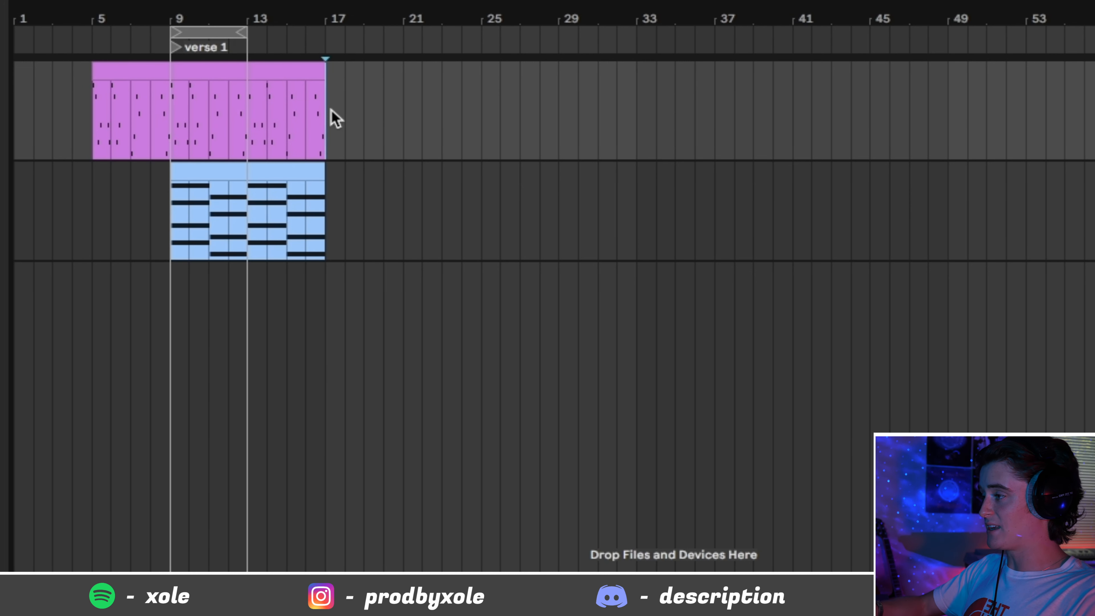
pyautogui.rightClick(325, 42)
pyautogui.click(353, 102)
pyautogui.write('c')
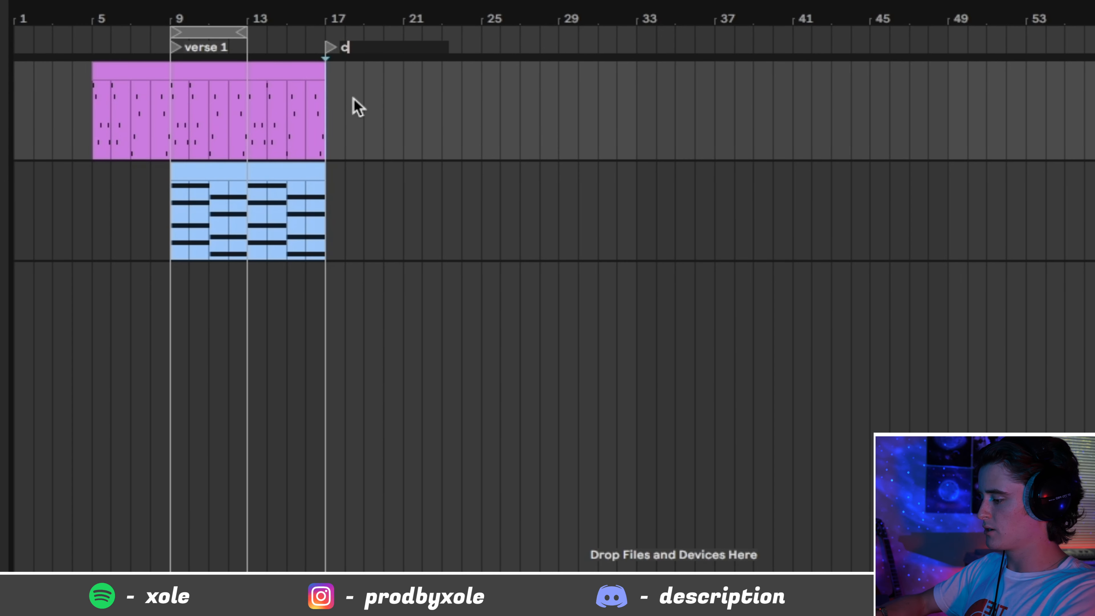
pyautogui.write('horus')
pyautogui.press('Return')
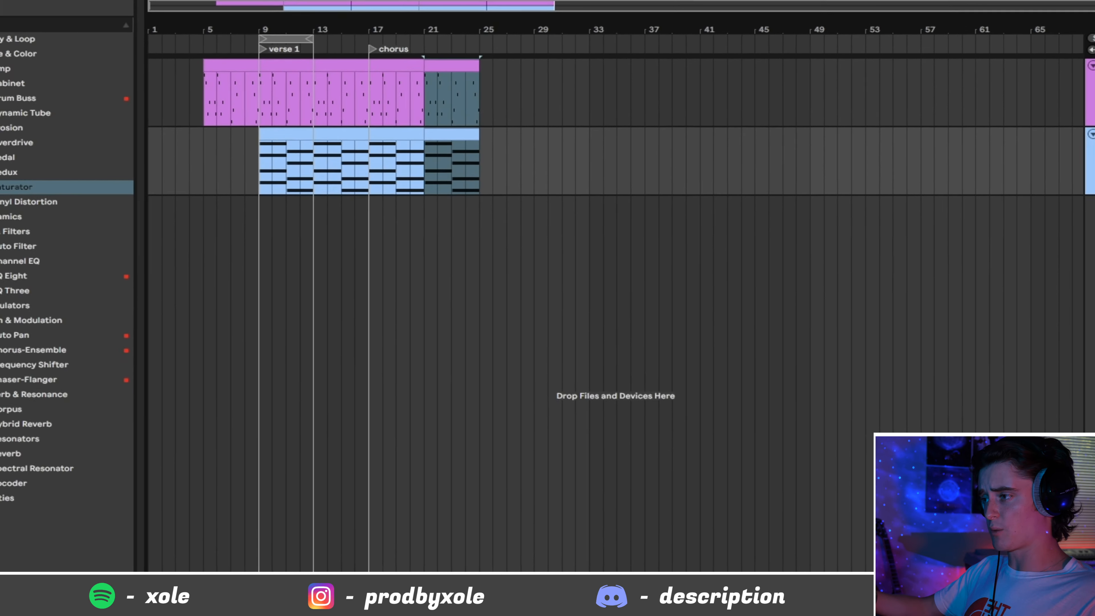
# Insert a new MIDI track below the Sandman Pad track and colour it yellow.
pyautogui.rightClick(970, 172)
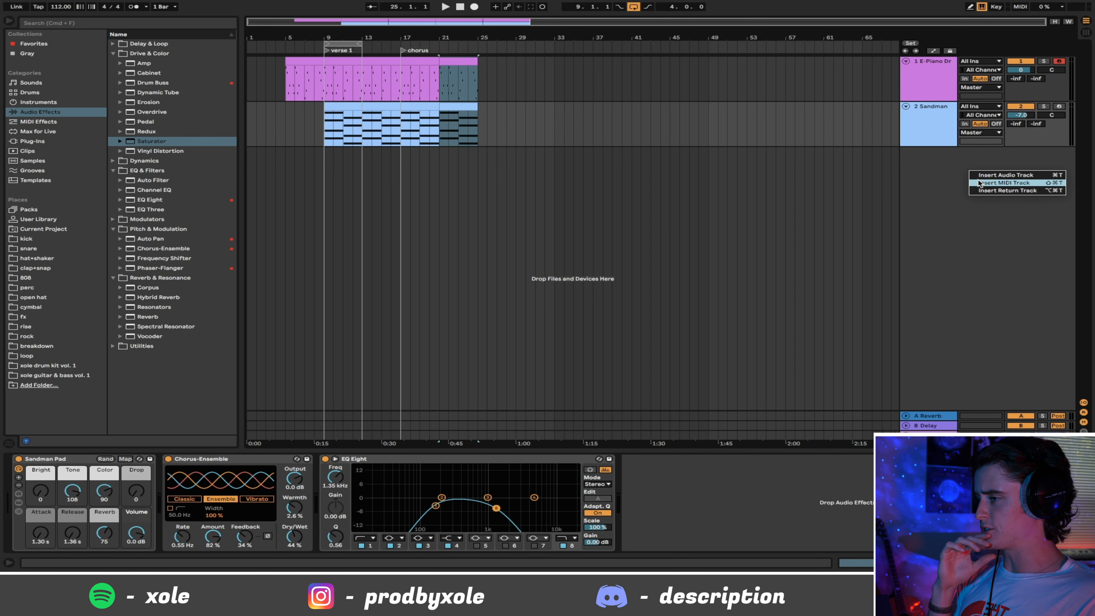
pyautogui.click(979, 183)
pyautogui.rightClick(926, 178)
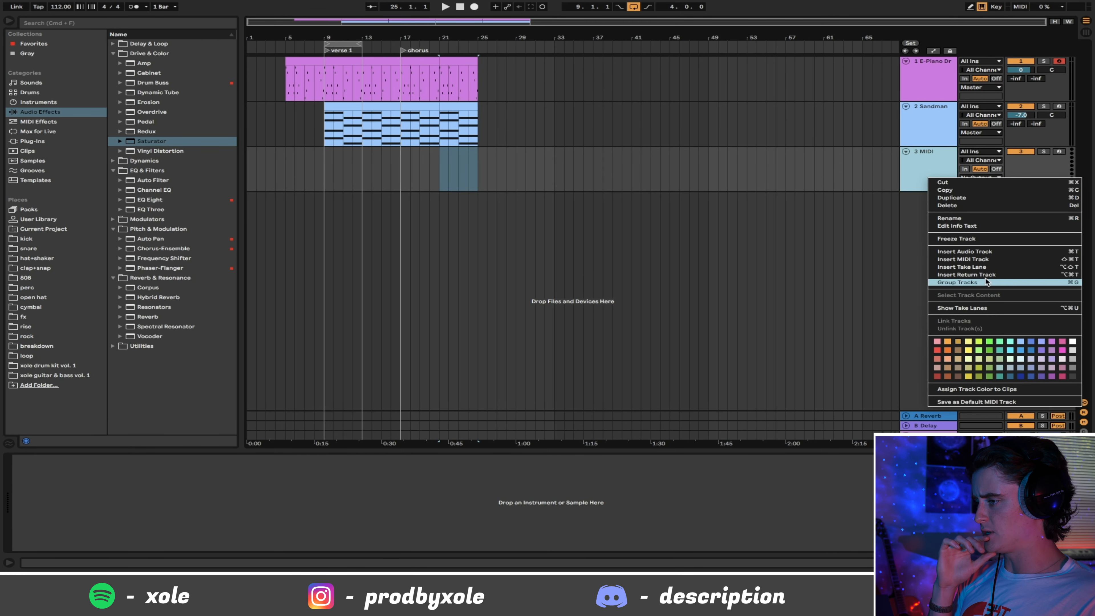
pyautogui.click(969, 342)
pyautogui.click(917, 185)
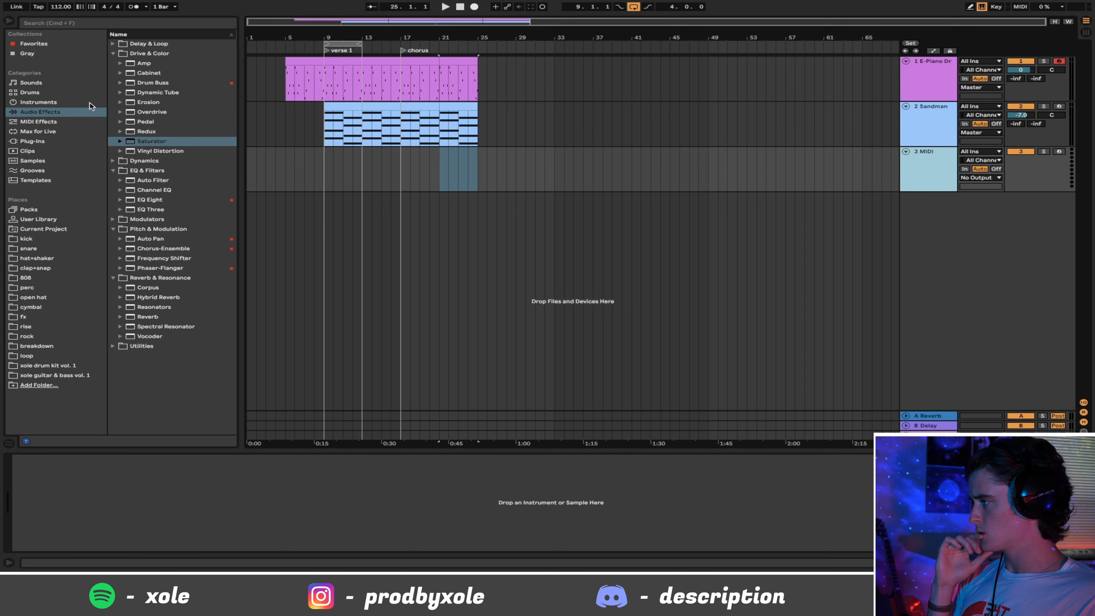
# Audition the stock drum kits and load Subtle Electronics Kit onto the new MIDI track.
pyautogui.click(53, 93)
pyautogui.click(186, 258)
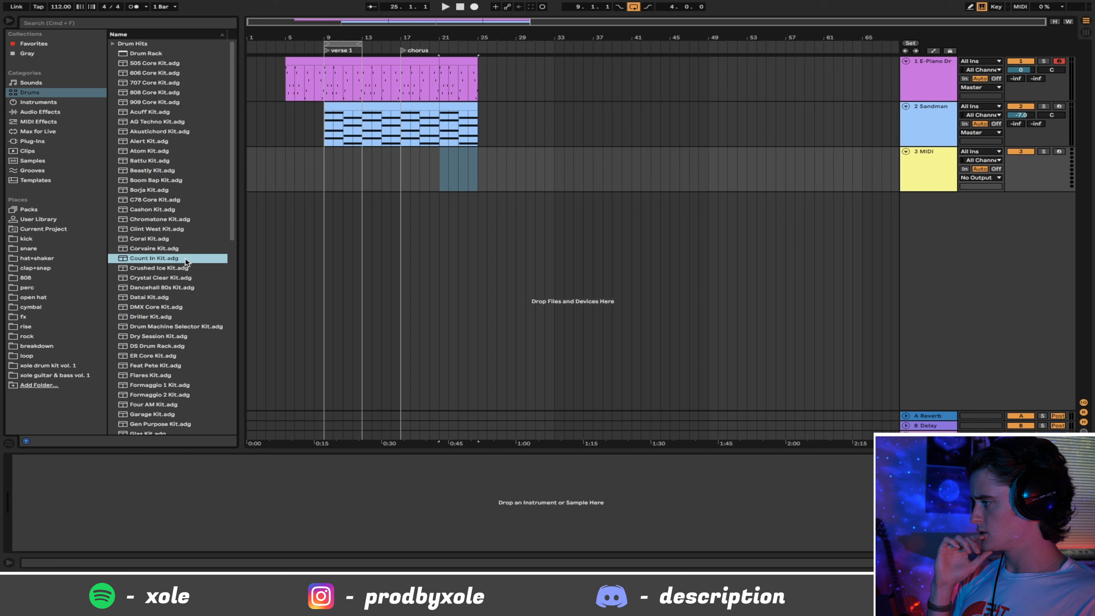
pyautogui.click(179, 306)
pyautogui.scroll(-5, 179, 306)
pyautogui.click(178, 301)
pyautogui.scroll(-5, 179, 305)
pyautogui.click(179, 306)
pyautogui.scroll(-5, 179, 305)
pyautogui.click(179, 306)
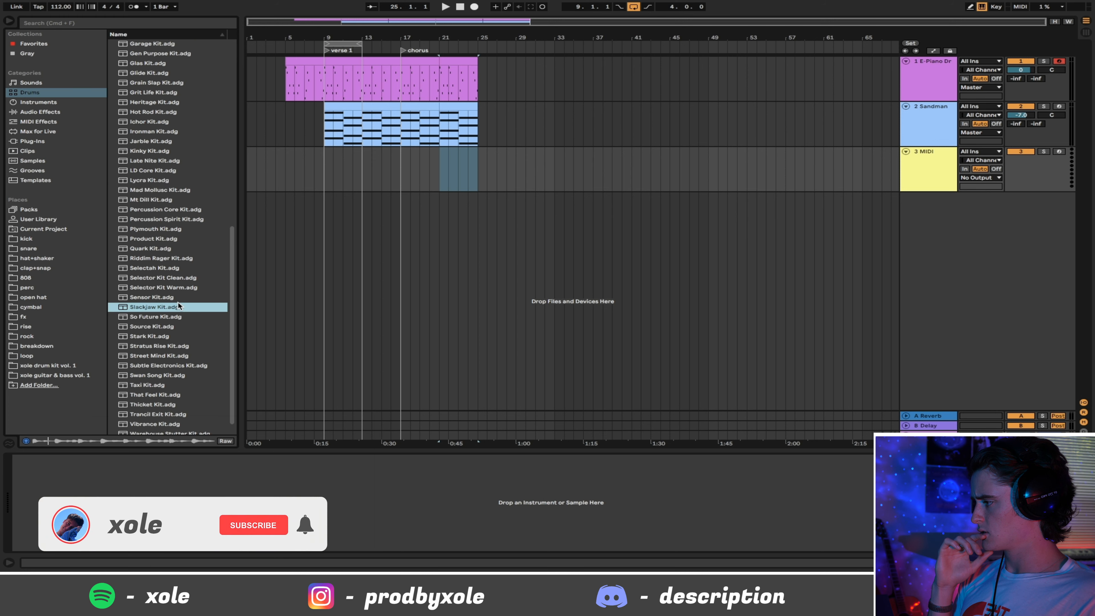
pyautogui.scroll(-2, 178, 306)
pyautogui.click(182, 352)
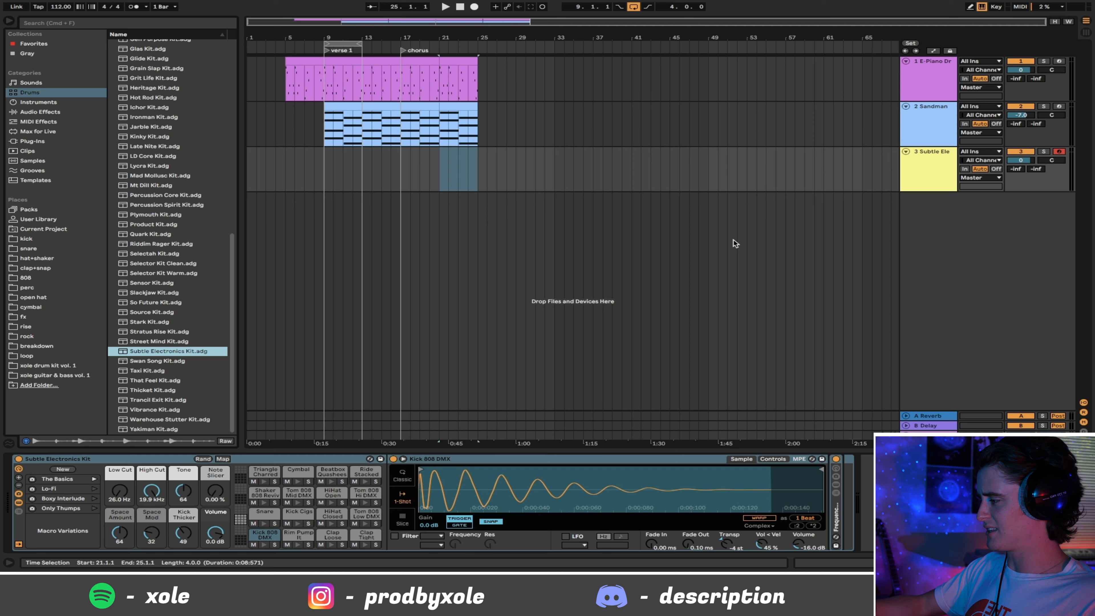
# Create a MIDI clip from bar 9 to 13 on the drum track and place an eighth-note Kick 808 DMX at its start.
pyautogui.moveTo(324, 175); pyautogui.dragTo(364, 176)
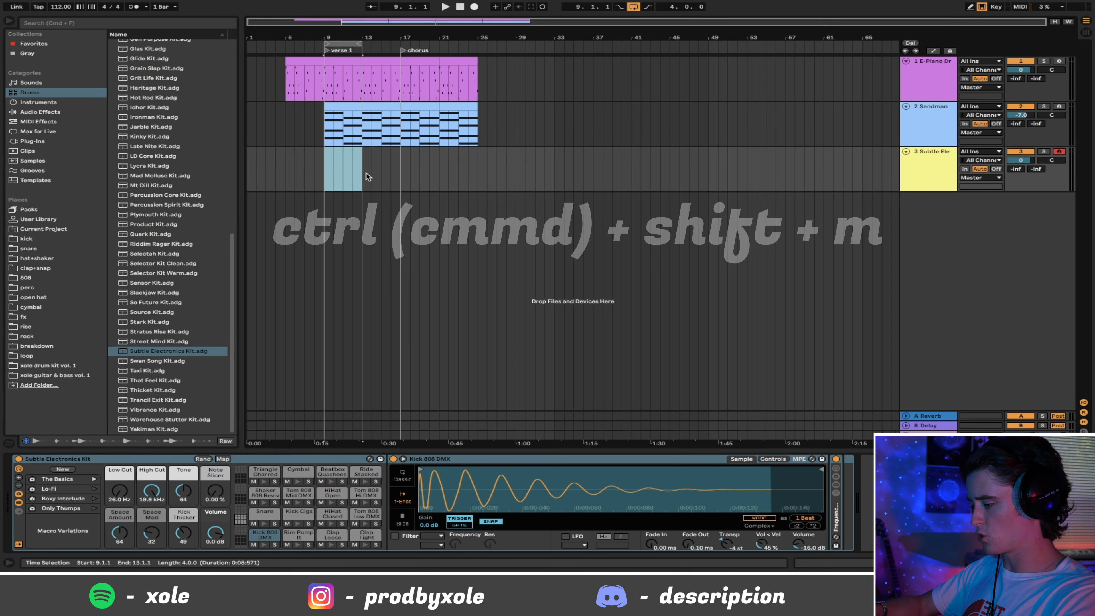
pyautogui.press('super+shift+m')
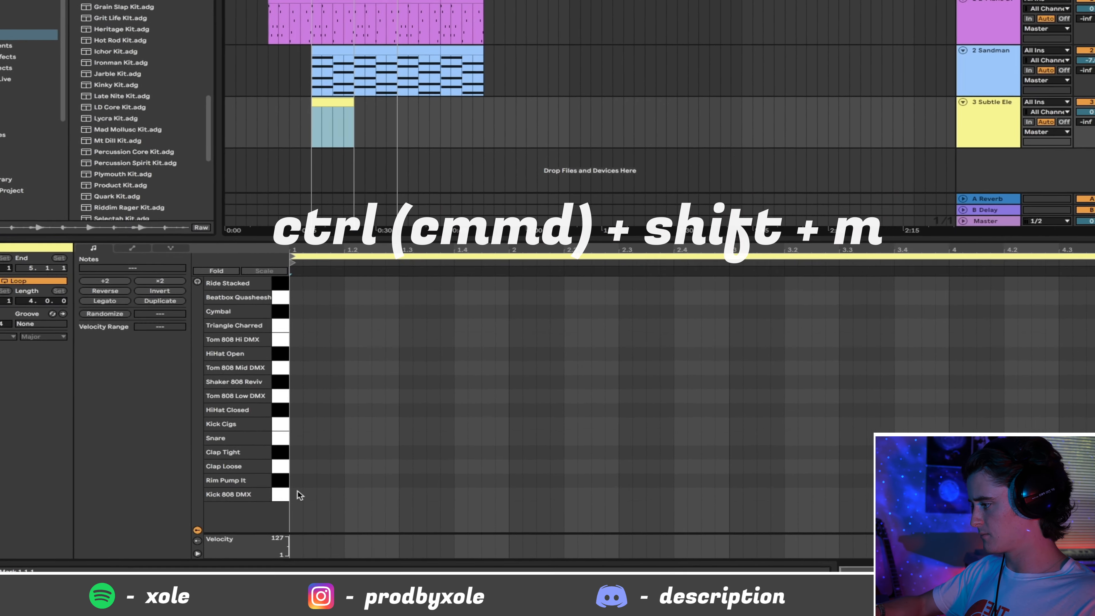
pyautogui.doubleClick(310, 494)
pyautogui.press('space')
pyautogui.moveTo(315, 495); pyautogui.dragTo(331, 494)
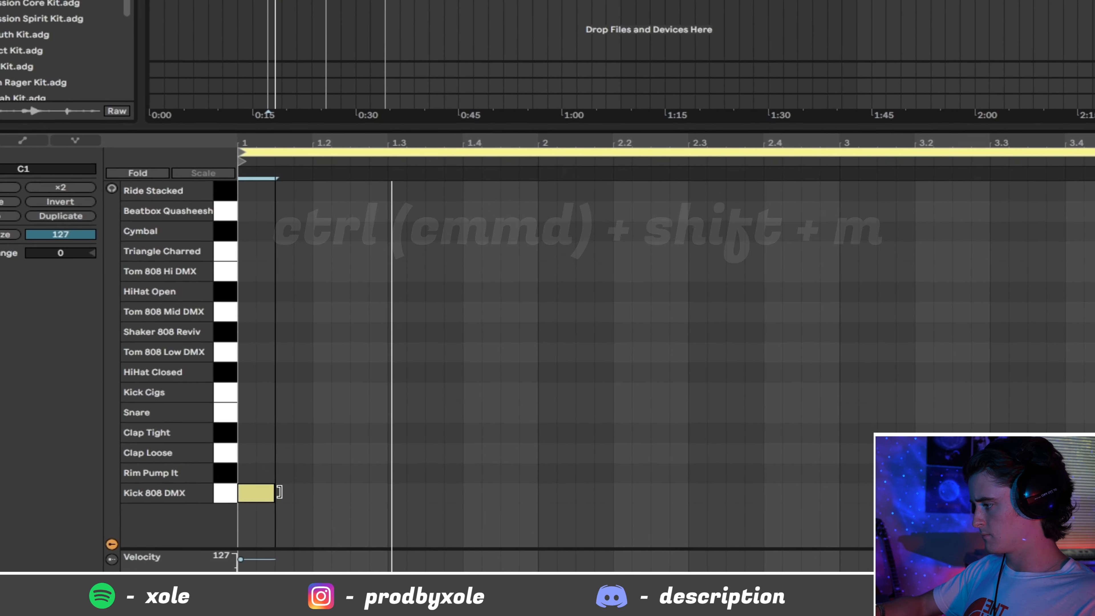
# Add an eighth-note Rim Pump It hit, shift it to beat 1.3 and move it up to the Clap Tight row.
pyautogui.click(276, 463)
pyautogui.moveTo(301, 464); pyautogui.dragTo(320, 463)
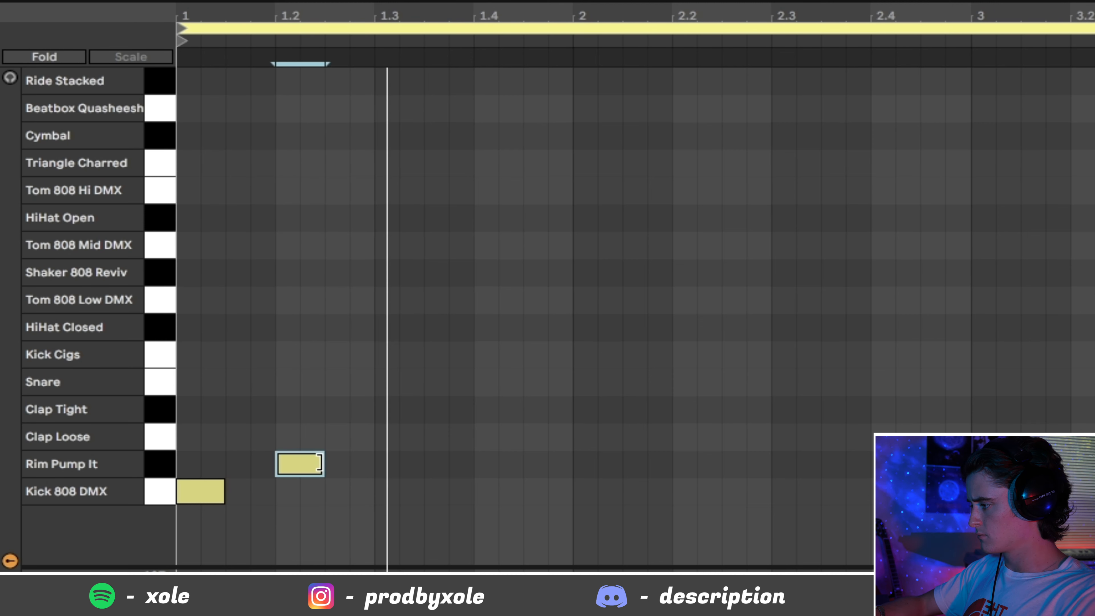
pyautogui.moveTo(299, 463); pyautogui.dragTo(324, 462)
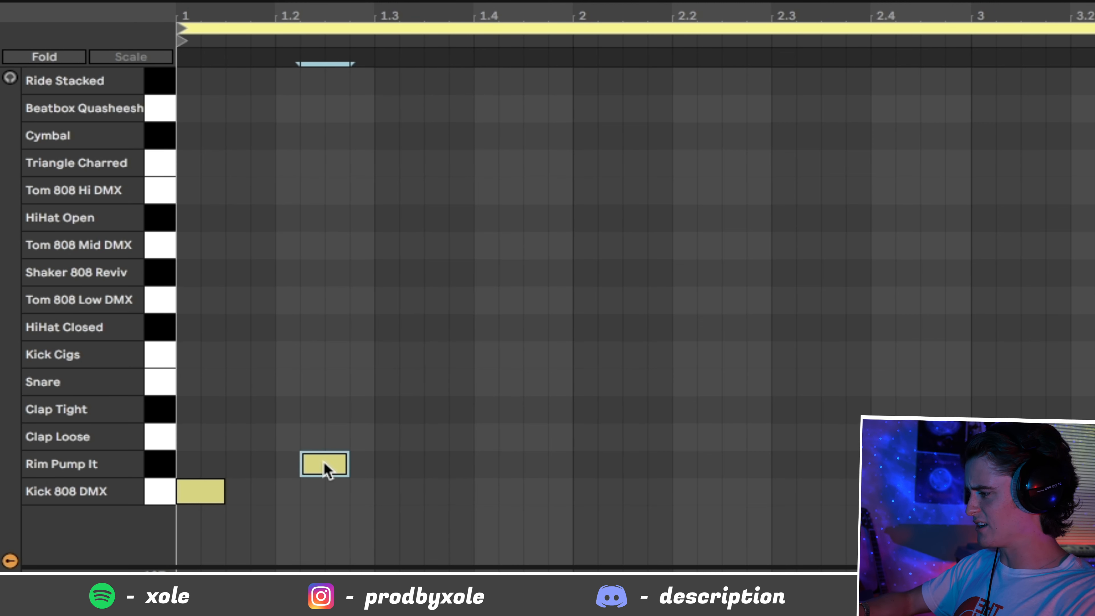
pyautogui.press('Right')
pyautogui.press('Right')
pyautogui.press('Right')
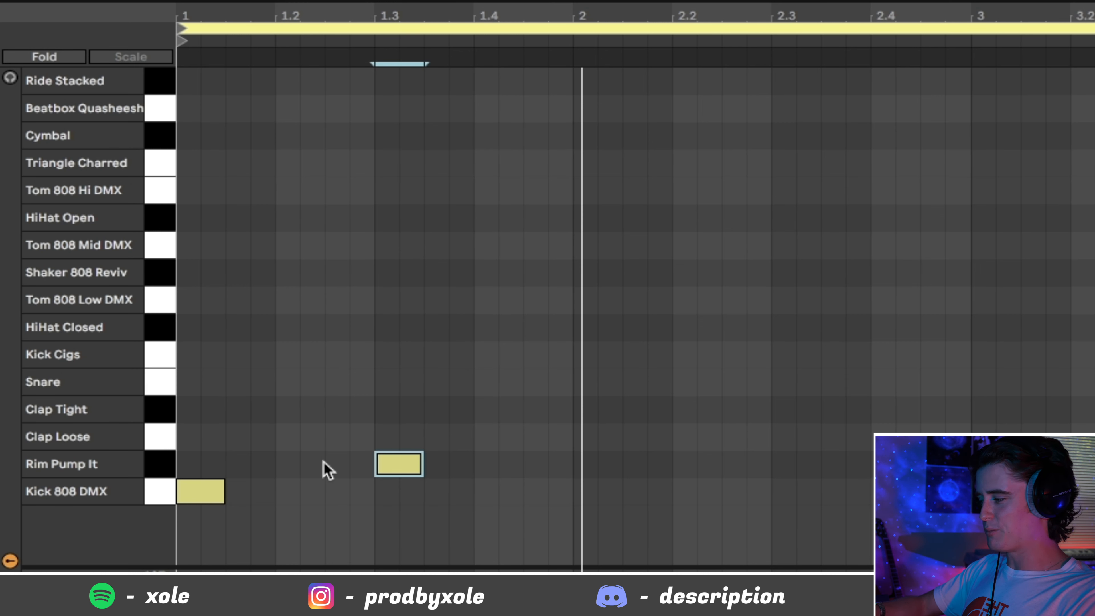
pyautogui.press('Up')
pyautogui.press('Up')
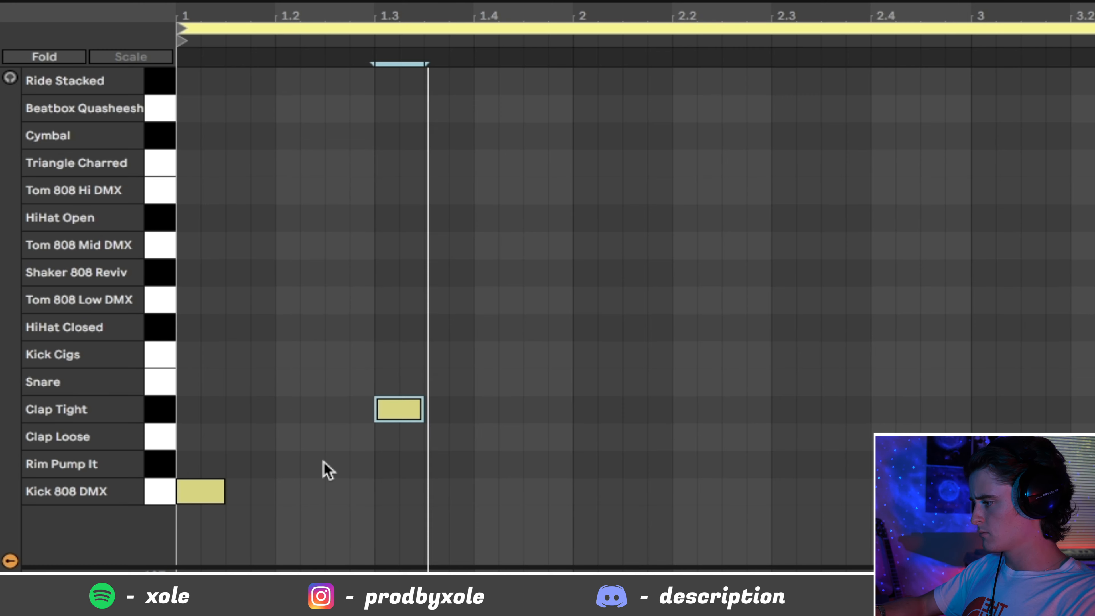
pyautogui.press('space')
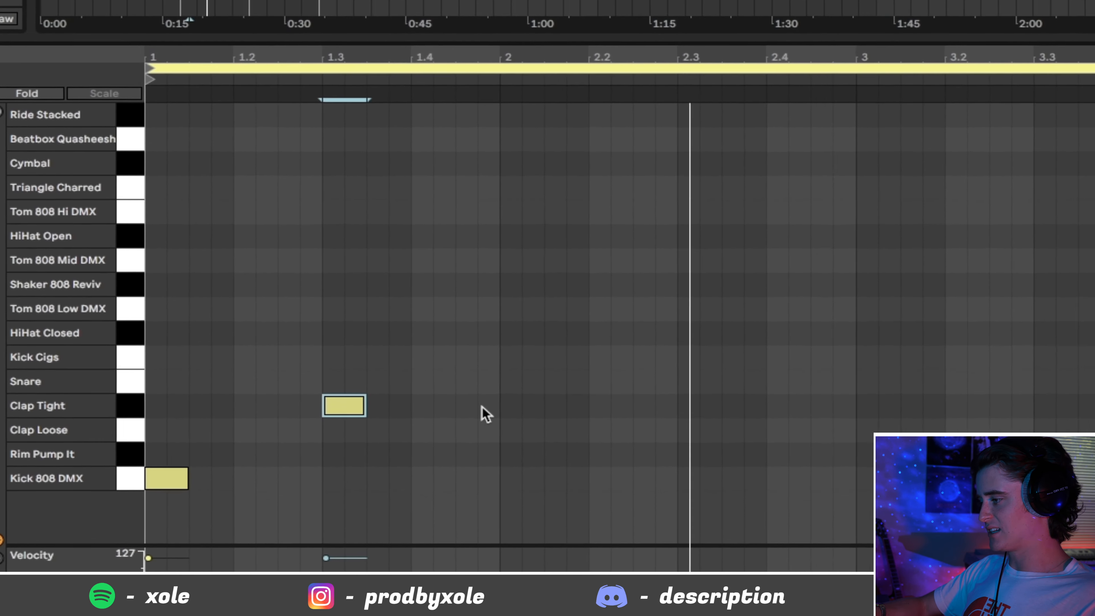
# Duplicate the first bar of the Clap Tight row three times so a clap falls on beat 3 of every bar.
pyautogui.moveTo(562, 411); pyautogui.dragTo(421, 410)
pyautogui.moveTo(322, 418); pyautogui.dragTo(128, 416)
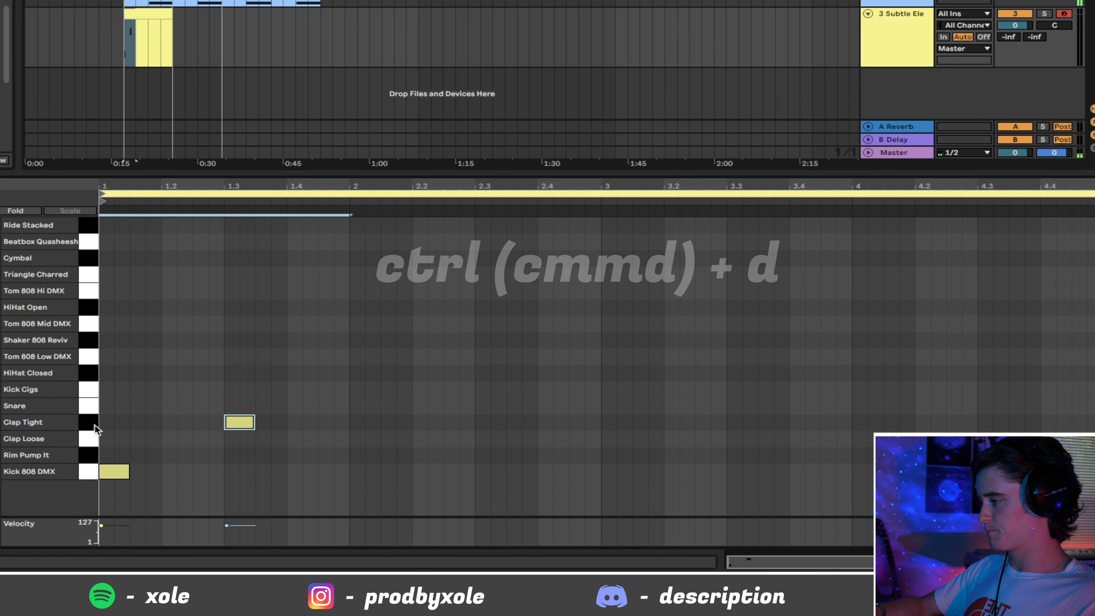
pyautogui.hotkey('ctrl', 'd')
pyautogui.hotkey('ctrl', 'd')
pyautogui.hotkey('ctrl', 'd')
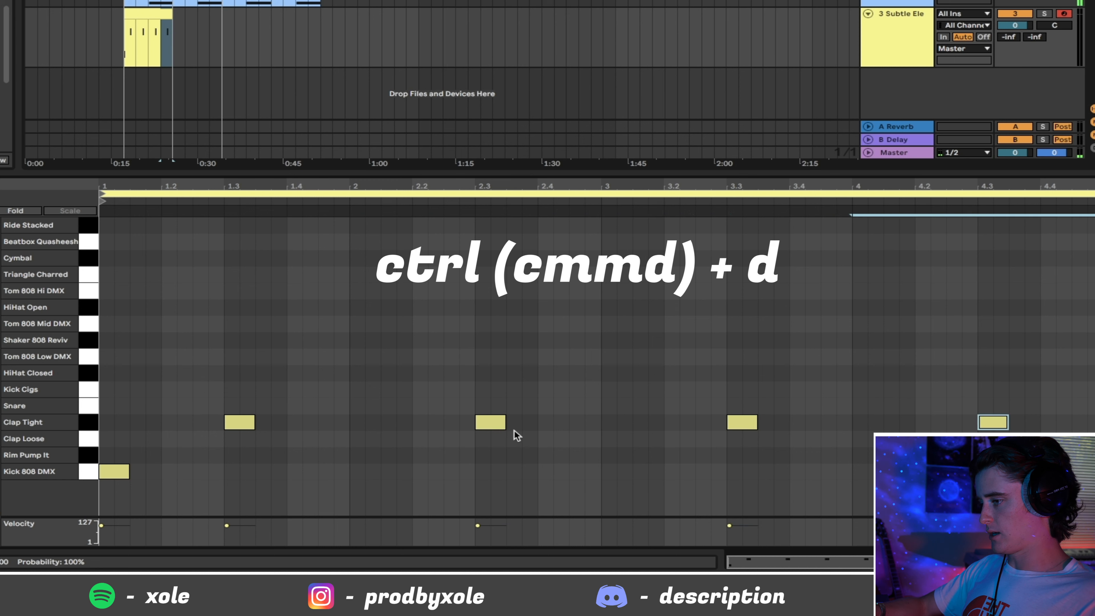
# Copy the Kick 808 DMX note to the second eighth of bar 2 and to the start of bar 3.
pyautogui.click(116, 477)
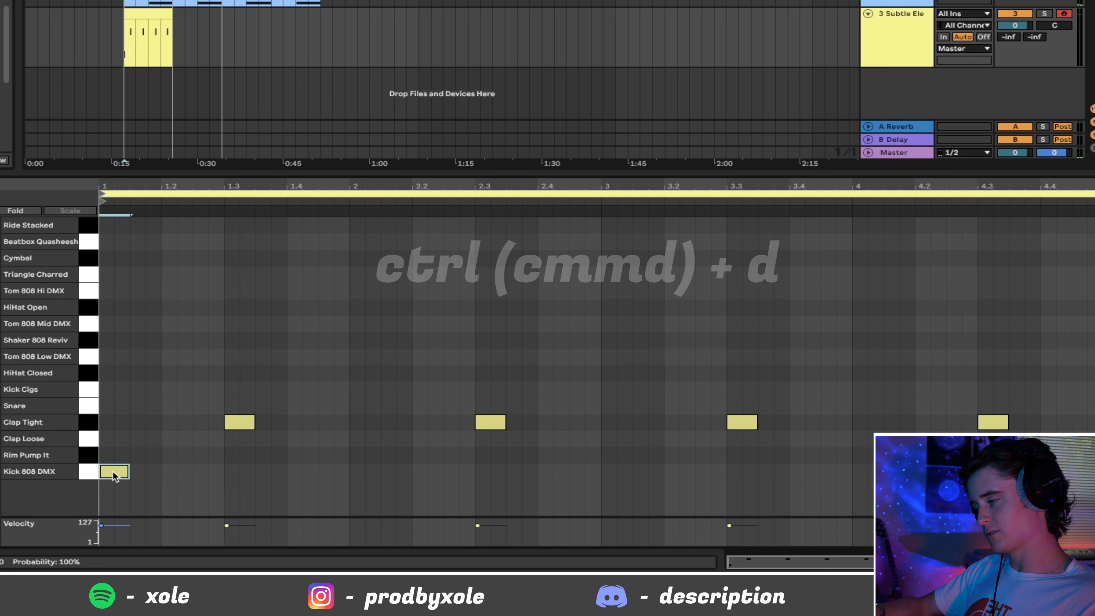
pyautogui.moveTo(116, 473); pyautogui.dragTo(460, 471)
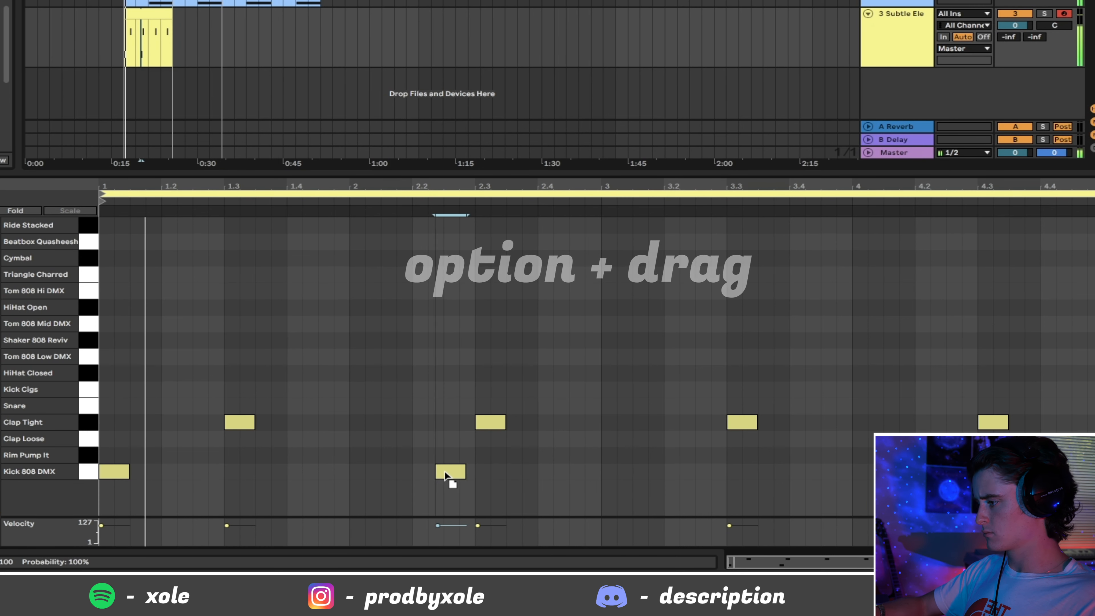
pyautogui.moveTo(460, 472); pyautogui.dragTo(401, 474)
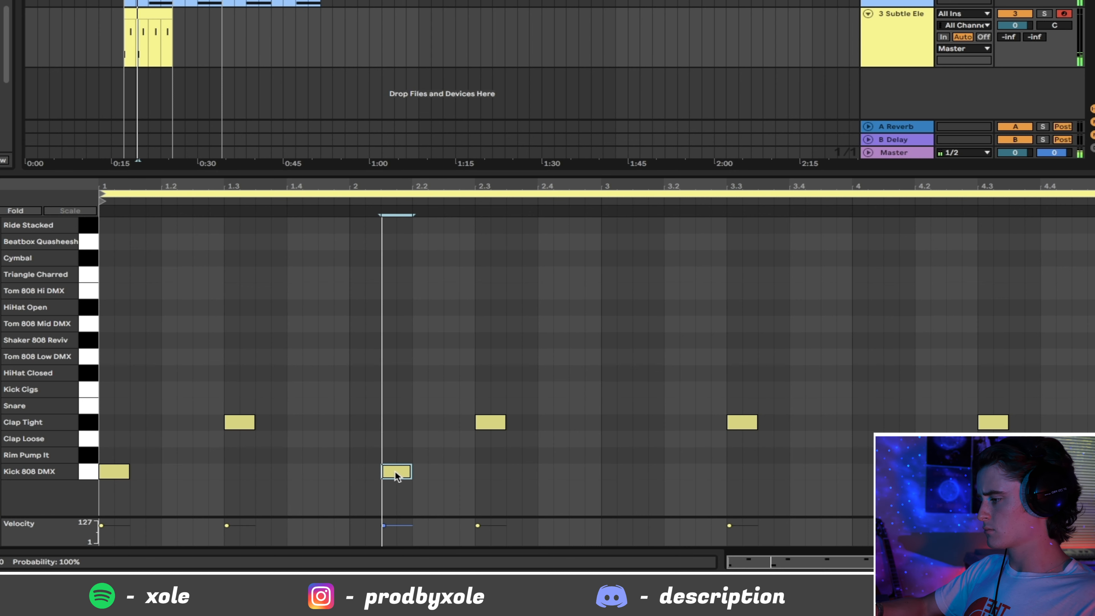
pyautogui.moveTo(395, 471); pyautogui.dragTo(596, 472)
pyautogui.moveTo(596, 472); pyautogui.dragTo(615, 472)
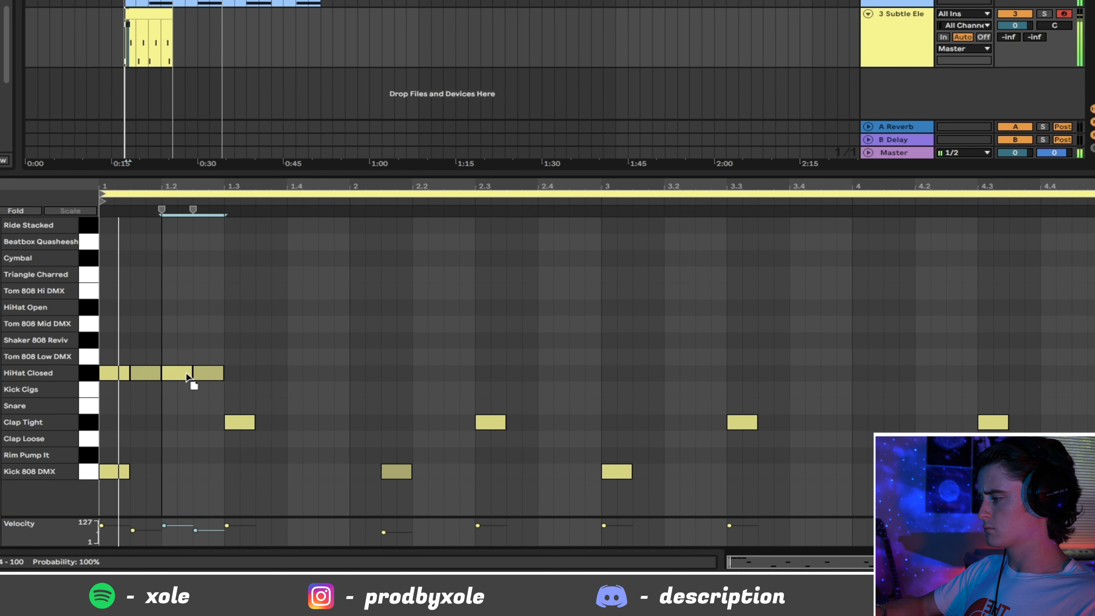
# Fill the HiHat Closed row across all four bars by repeatedly duplicating the opening eighth-note pattern of alternating velocities.
pyautogui.moveTo(209, 392); pyautogui.dragTo(125, 367)
pyautogui.hotkey('ctrl', 'd')
pyautogui.hotkey('ctrl', 'd')
pyautogui.hotkey('ctrl', 'd')
pyautogui.hotkey('ctrl', 'd')
pyautogui.hotkey('ctrl', 'd')
pyautogui.hotkey('ctrl', 'd')
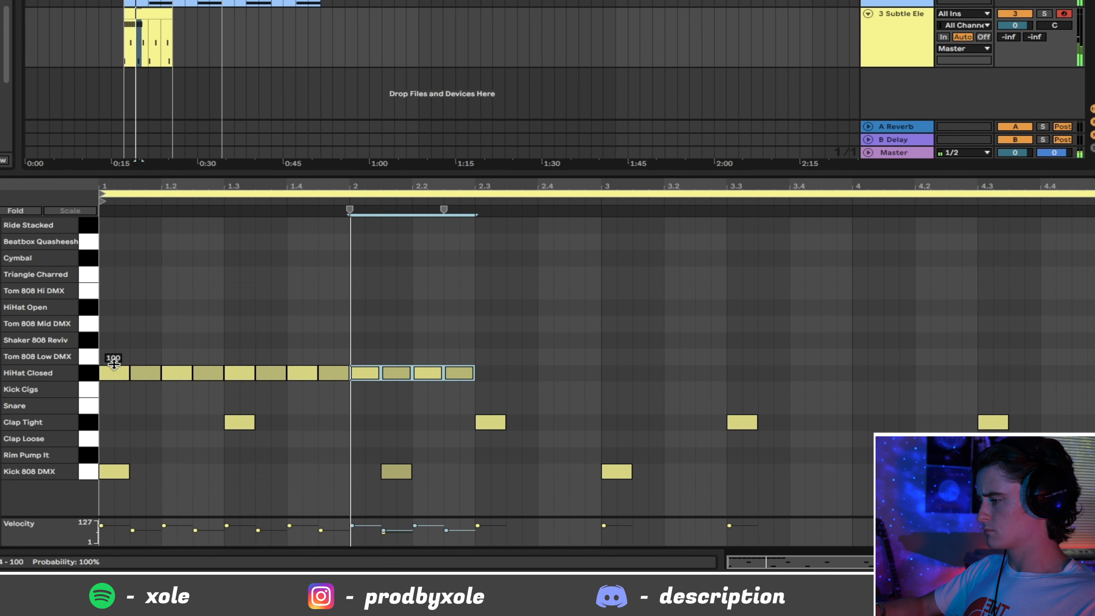
pyautogui.hotkey('ctrl', 'd')
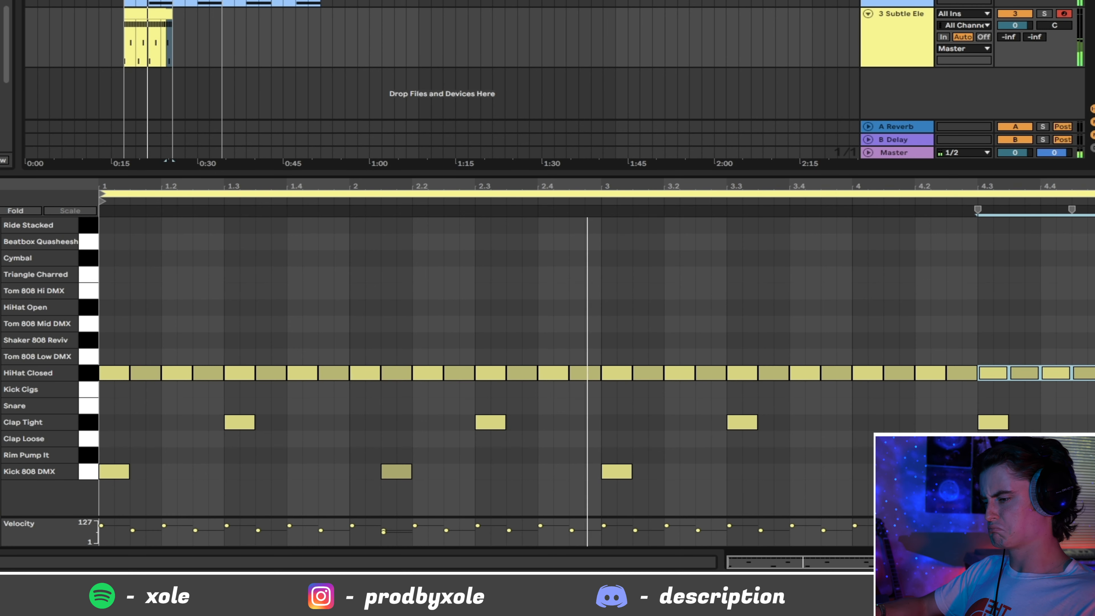
# Open the HiHat Closed pad's device chain in the drum kit and delete its Auto Pan effect.
pyautogui.click(1090, 562)
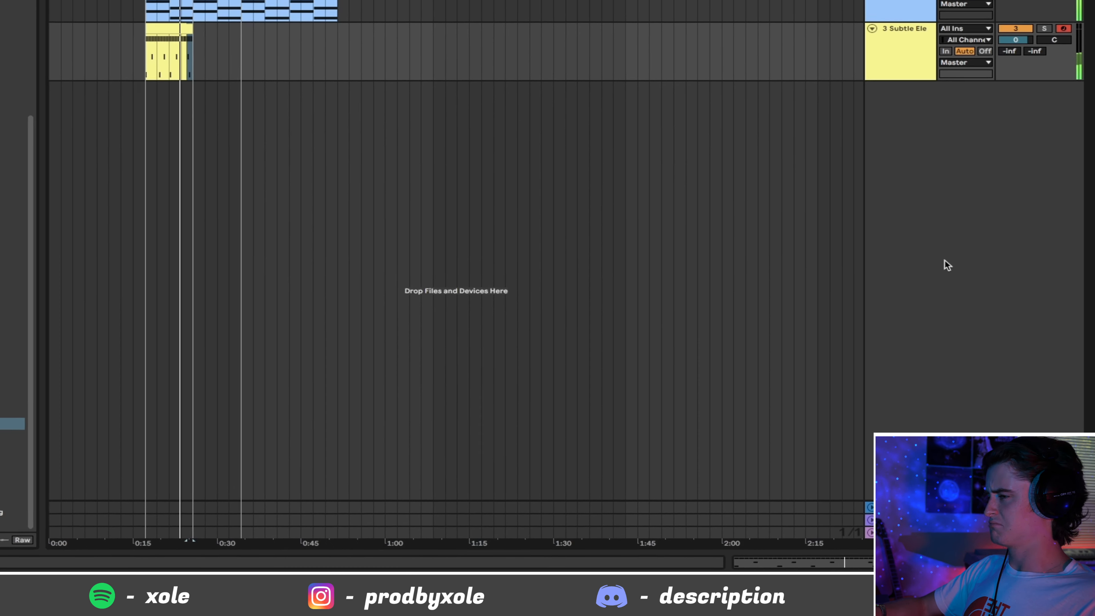
pyautogui.doubleClick(879, 38)
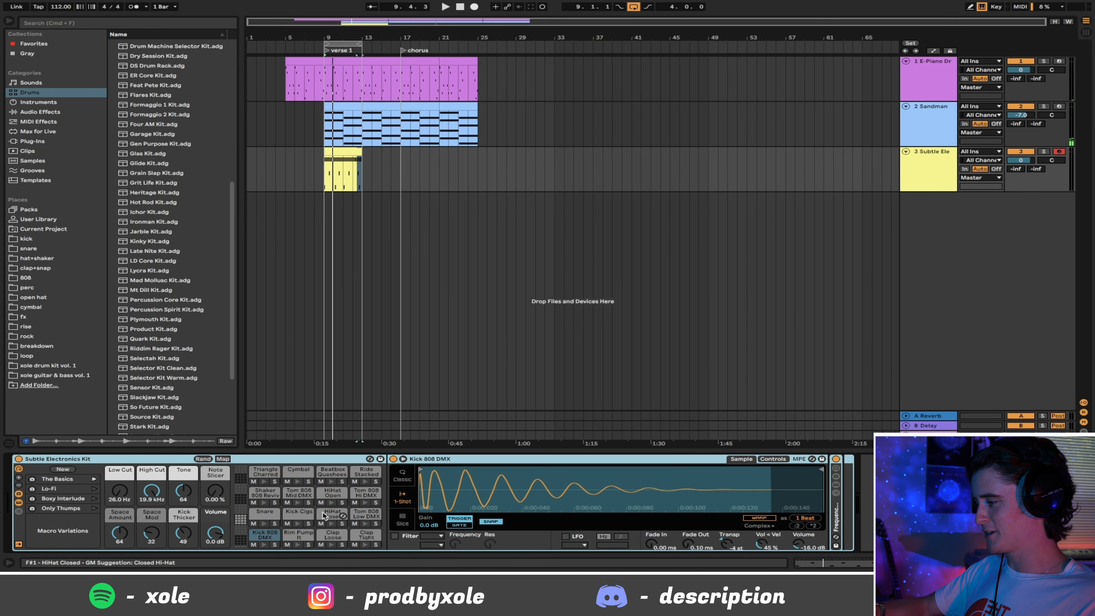
pyautogui.click(322, 516)
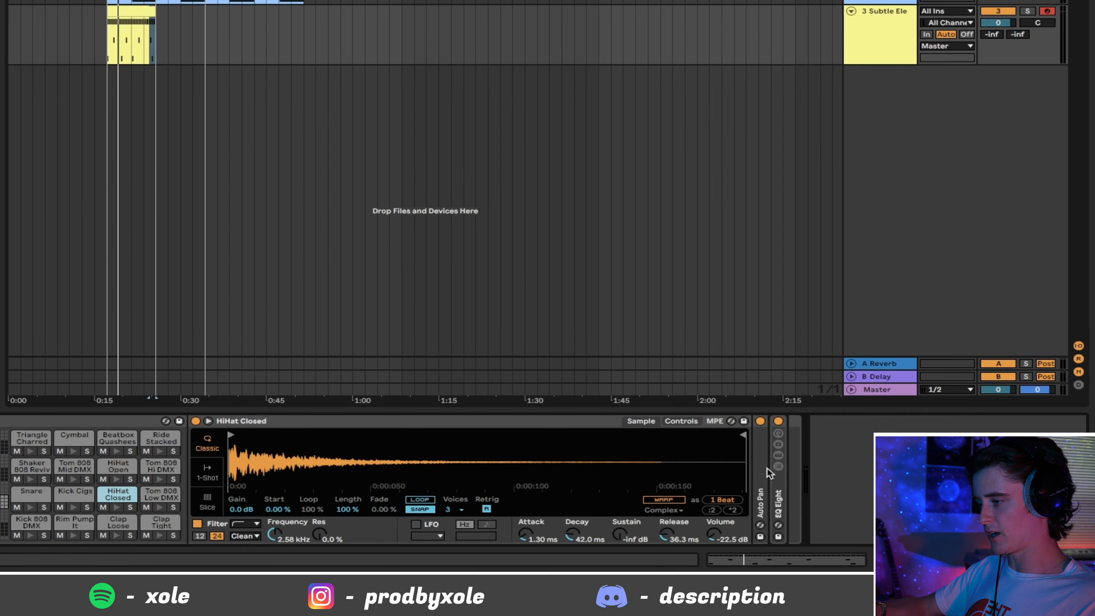
pyautogui.doubleClick(835, 497)
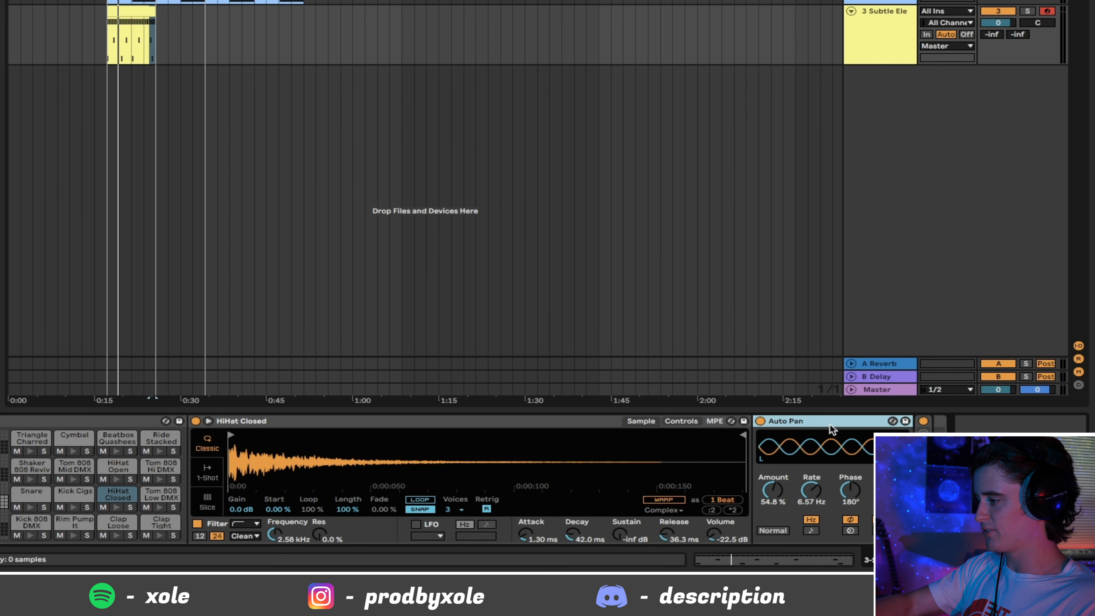
pyautogui.press('Delete')
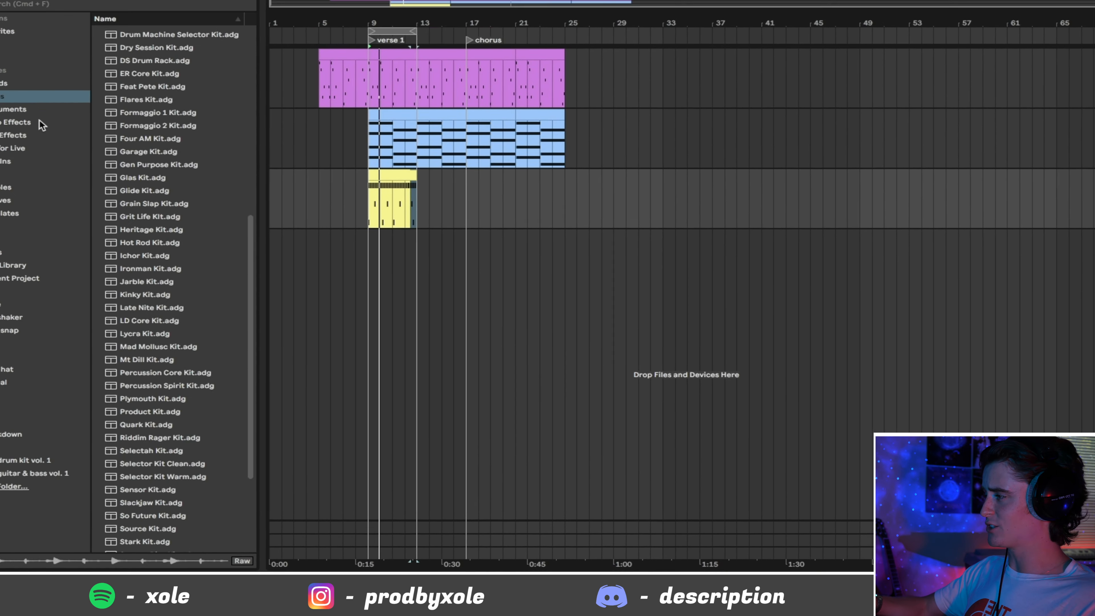
# Find the Utility audio effect and add it to the HiHat Closed chain, placed before EQ Eight.
pyautogui.click(86, 150)
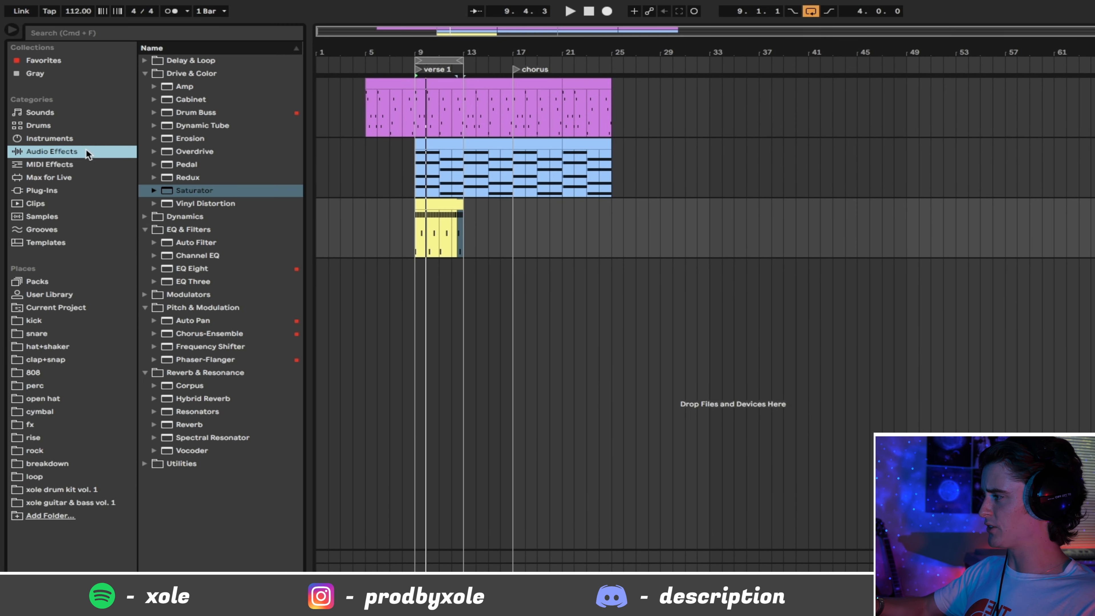
pyautogui.click(112, 29)
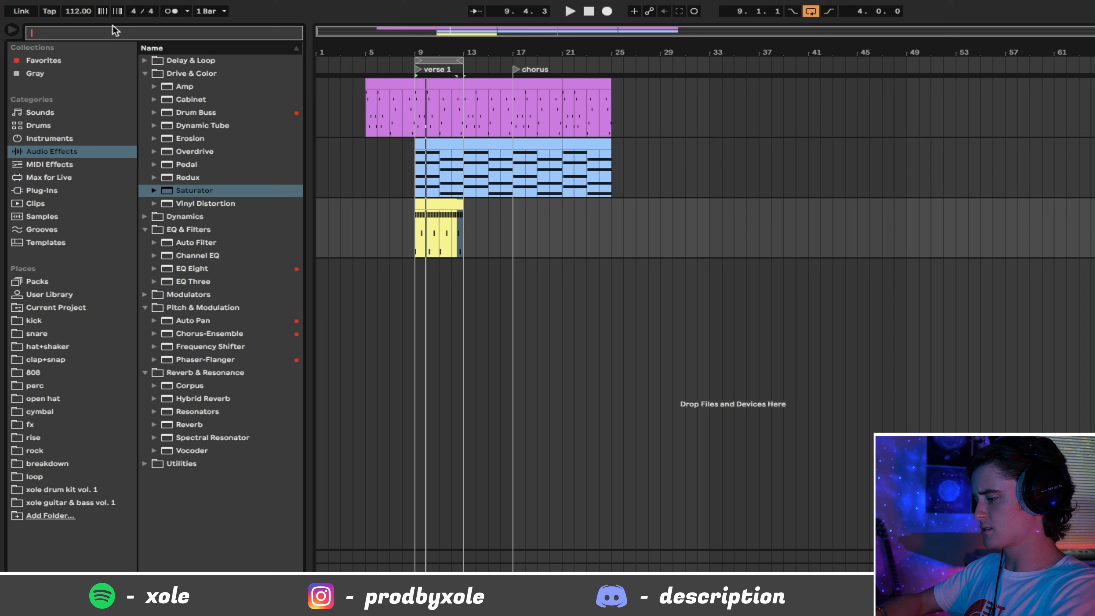
pyautogui.write('uti')
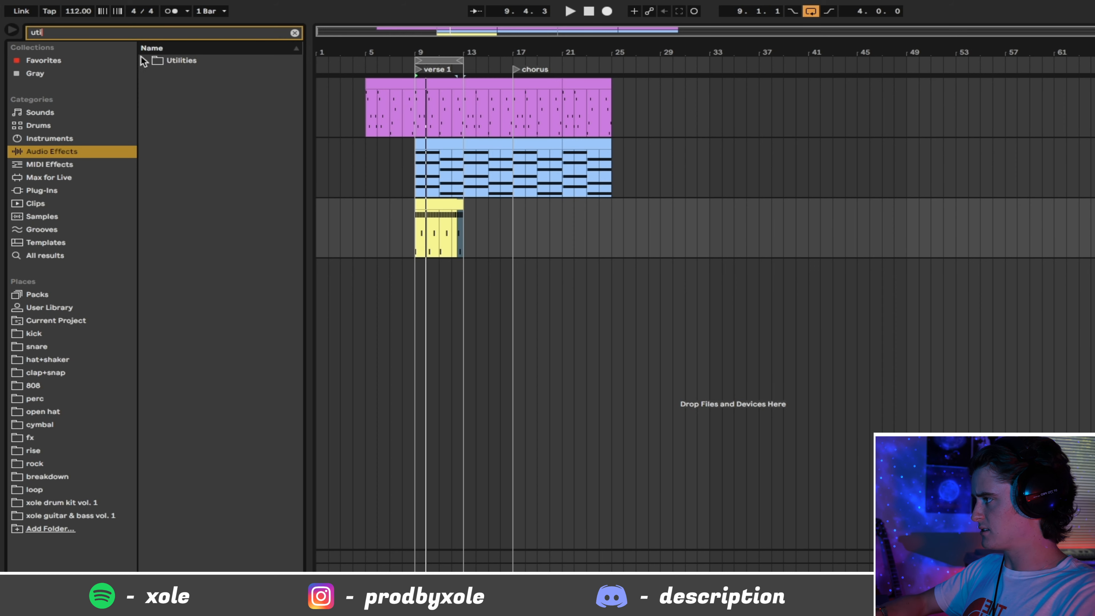
pyautogui.click(145, 60)
pyautogui.doubleClick(189, 122)
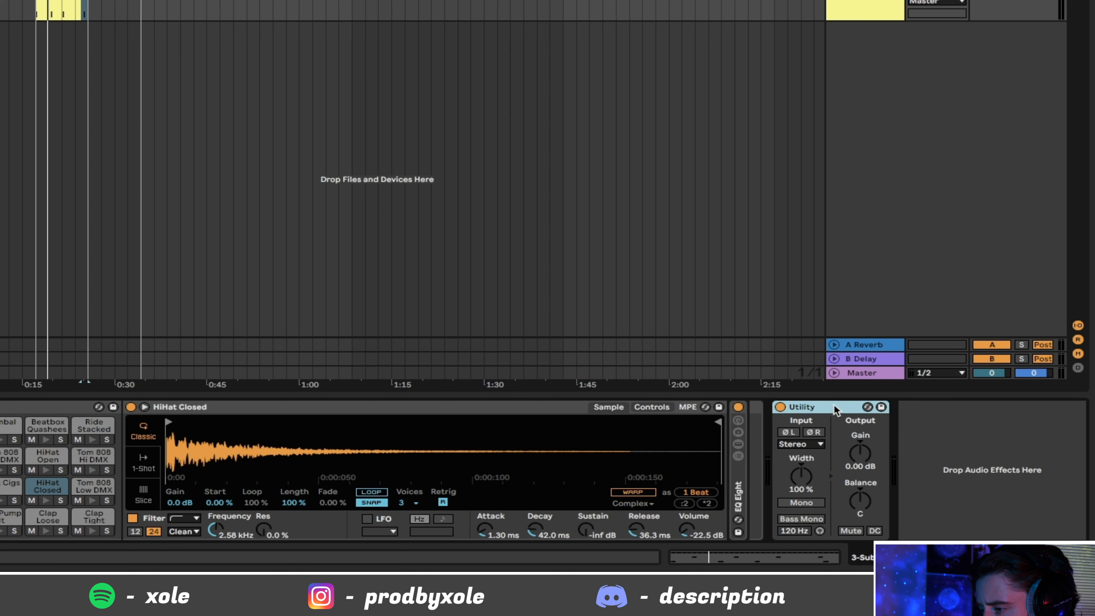
pyautogui.moveTo(754, 417); pyautogui.dragTo(735, 420)
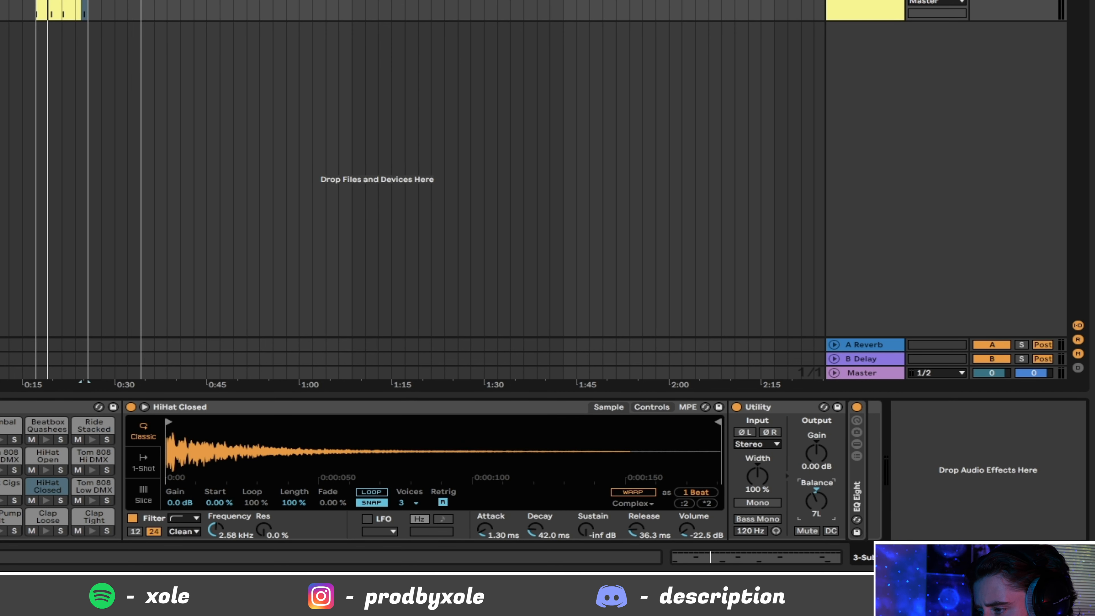
# While auditioning the loop, set the HiHat Closed Utility balance to 13L and the sample's attack to 9.49 ms.
pyautogui.press('space')
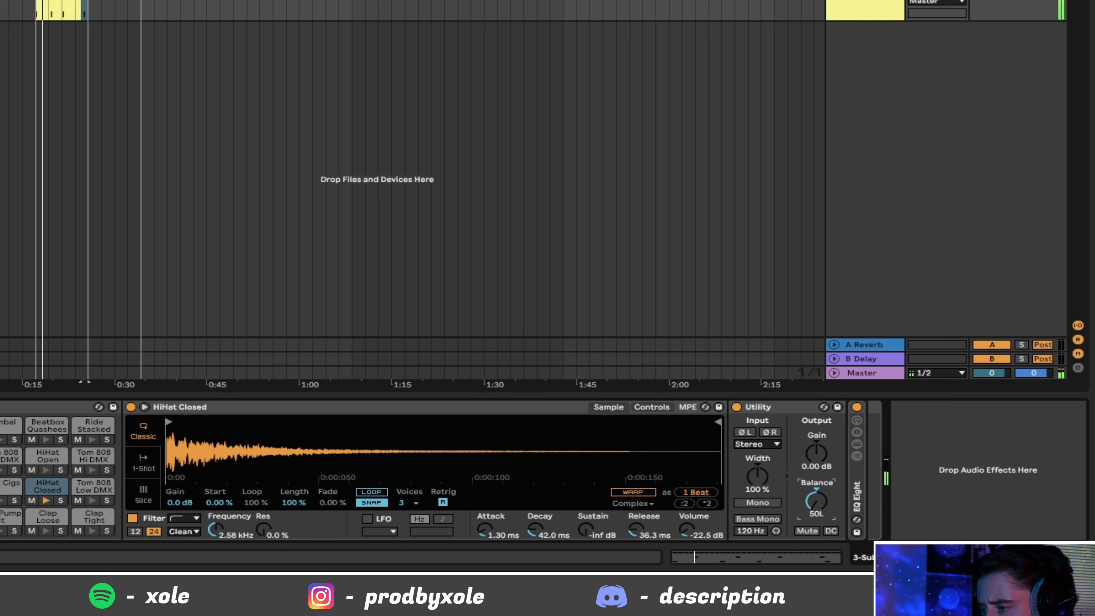
pyautogui.moveTo(816, 500); pyautogui.dragTo(816, 487)
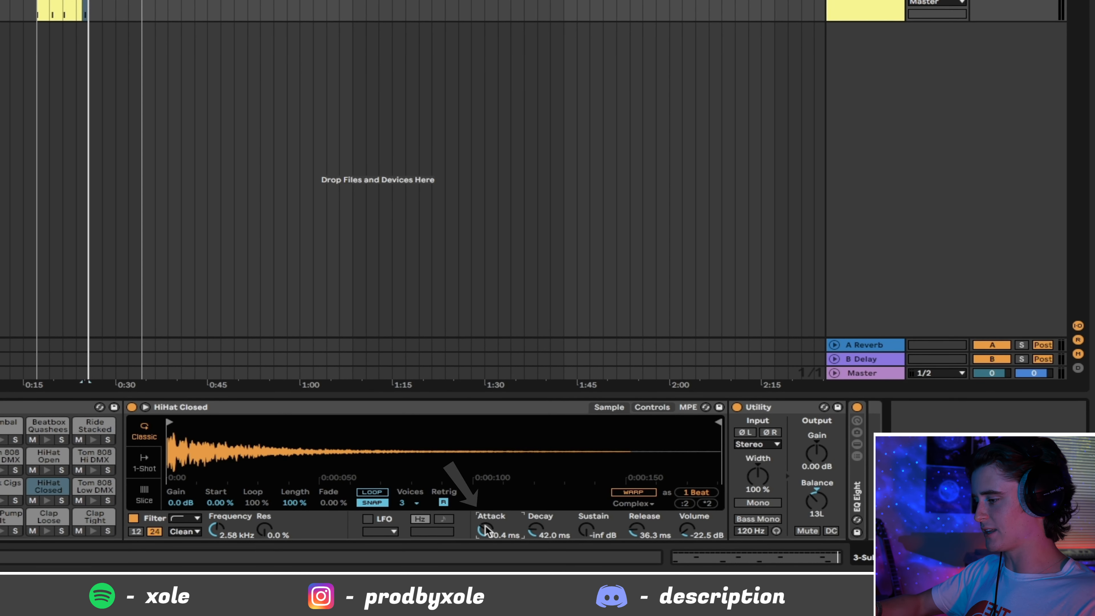
pyautogui.press('space')
pyautogui.moveTo(481, 528); pyautogui.dragTo(481, 543)
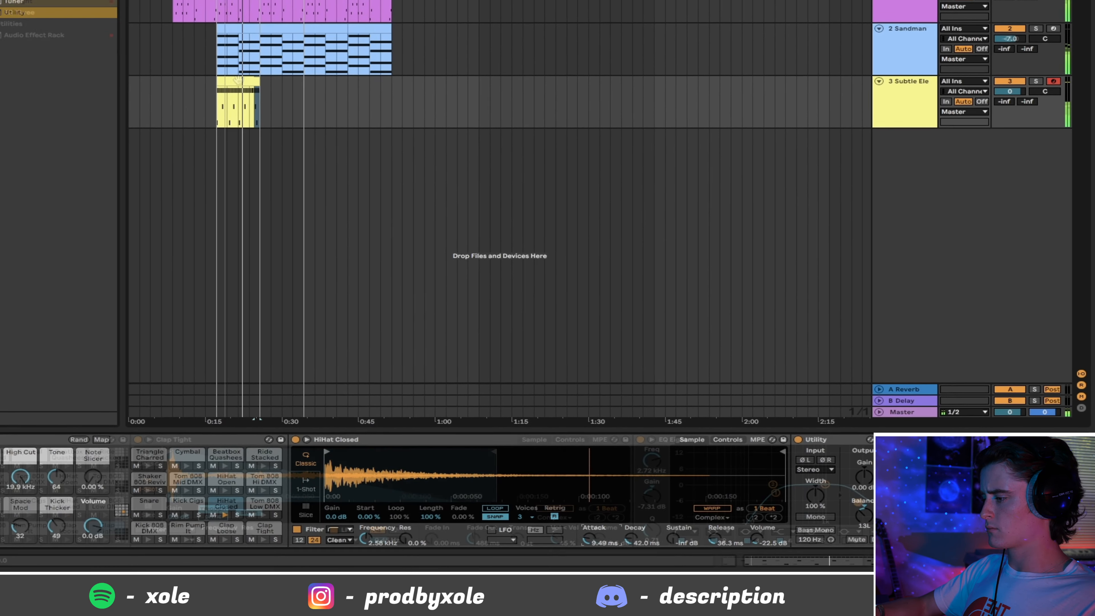
# Duplicate the four-bar verse drum clip into the first four bars of the chorus, starting at bar 17.
pyautogui.click(304, 155)
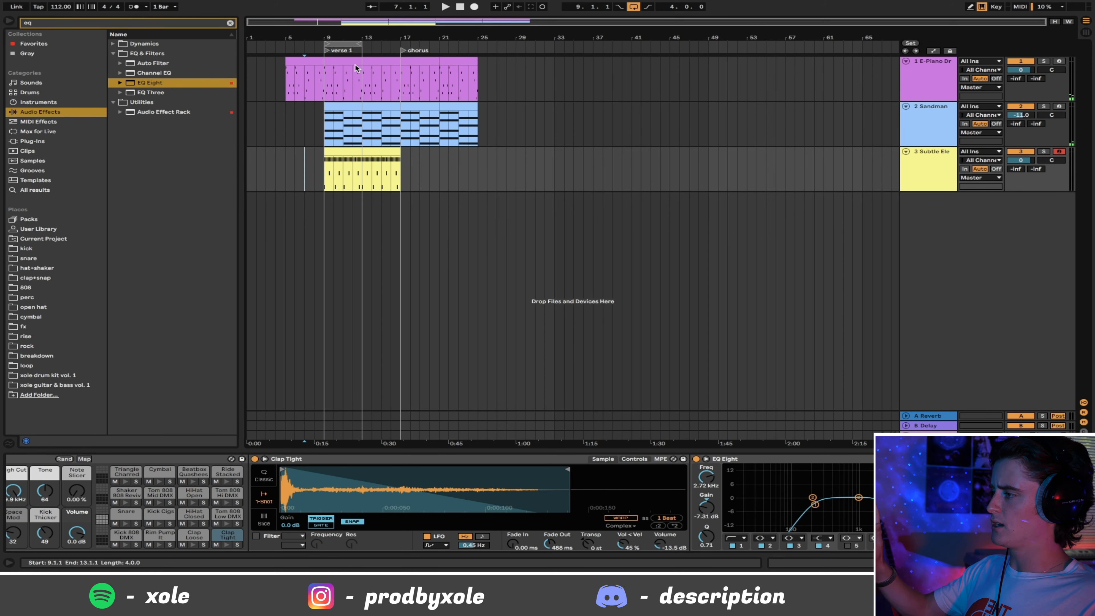
pyautogui.moveTo(322, 174); pyautogui.dragTo(420, 175)
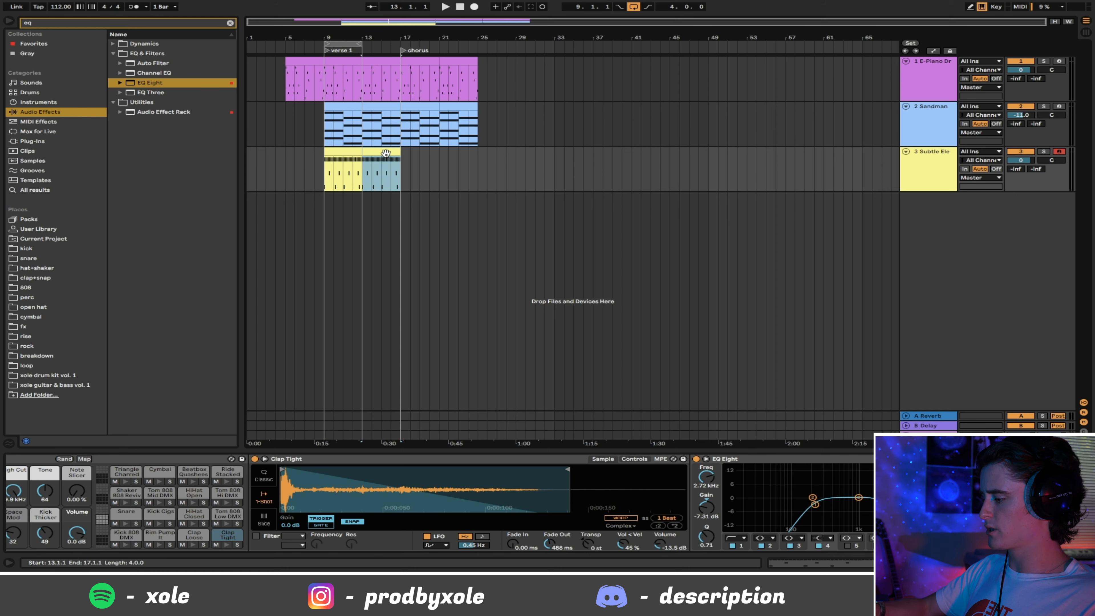
pyautogui.hotkey('ctrl', 'd')
# In the chorus drum clip, add a three-sixteenth Ride Stacked hit at 1.1.1 and an eighth-note Kick 808 DMX hit at 1.2.3.
pyautogui.doubleClick(413, 152)
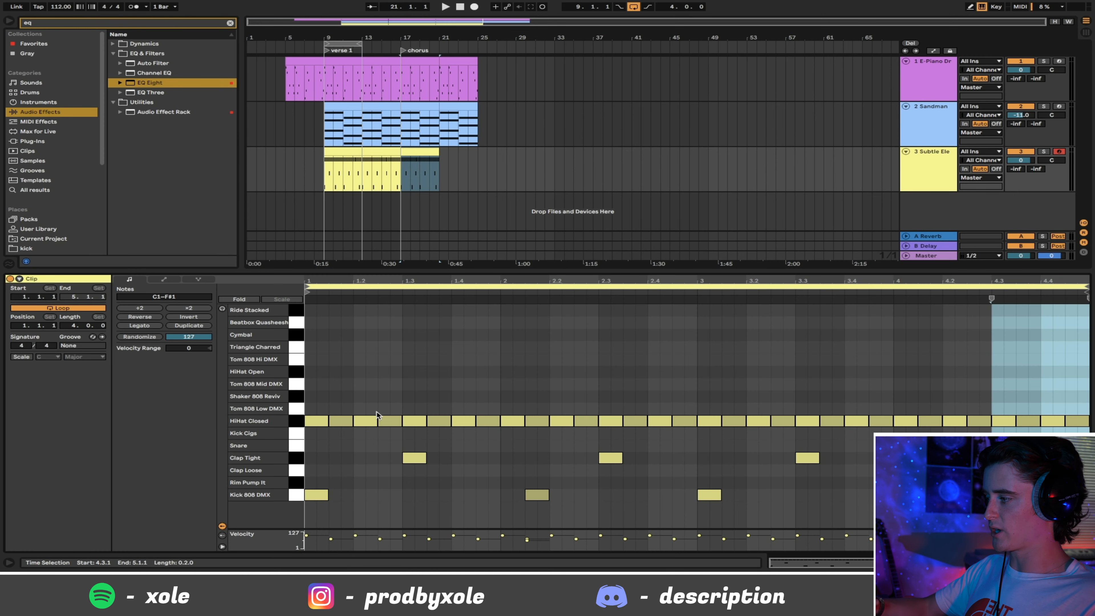
pyautogui.doubleClick(310, 309)
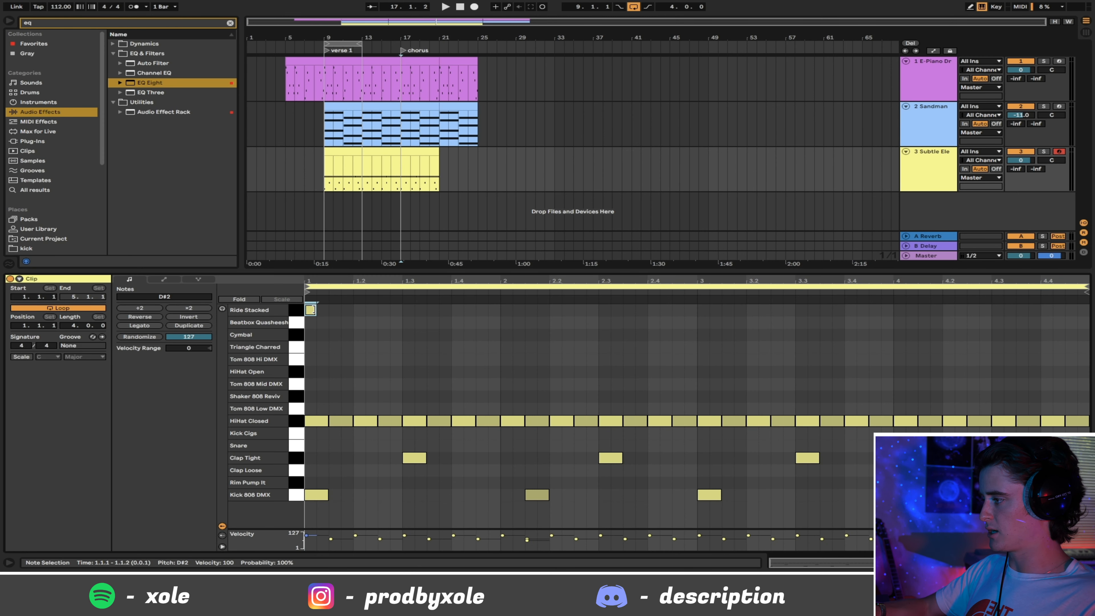
pyautogui.click(430, 152)
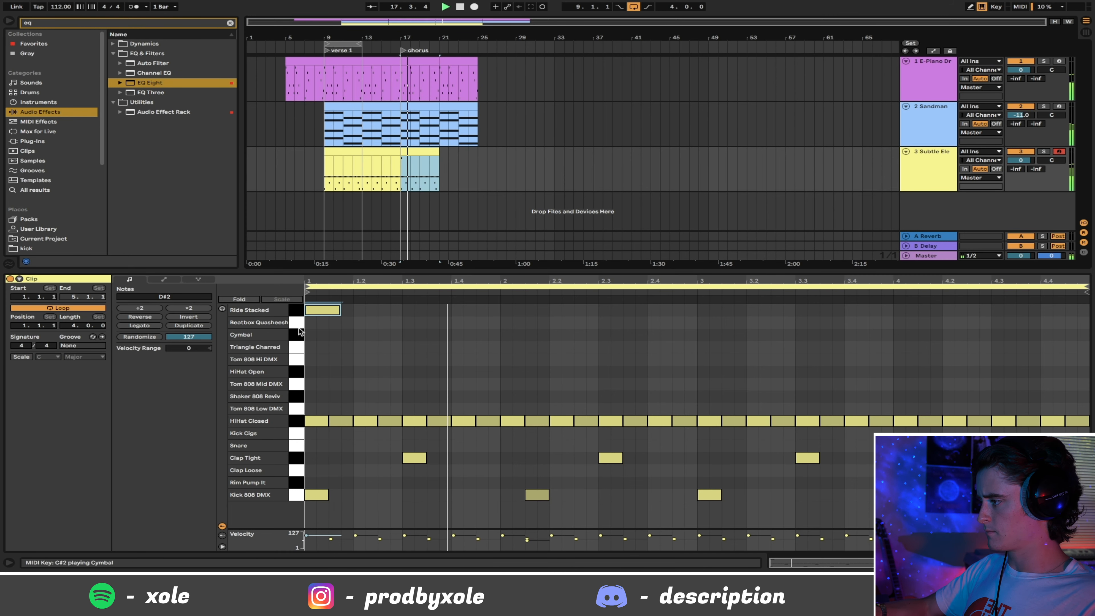
pyautogui.click(322, 314)
pyautogui.moveTo(321, 314)
pyautogui.mouseDown()
pyautogui.moveTo(327, 342)
pyautogui.moveTo(329, 312)
pyautogui.mouseUp()
pyautogui.press('space')
pyautogui.press('space')
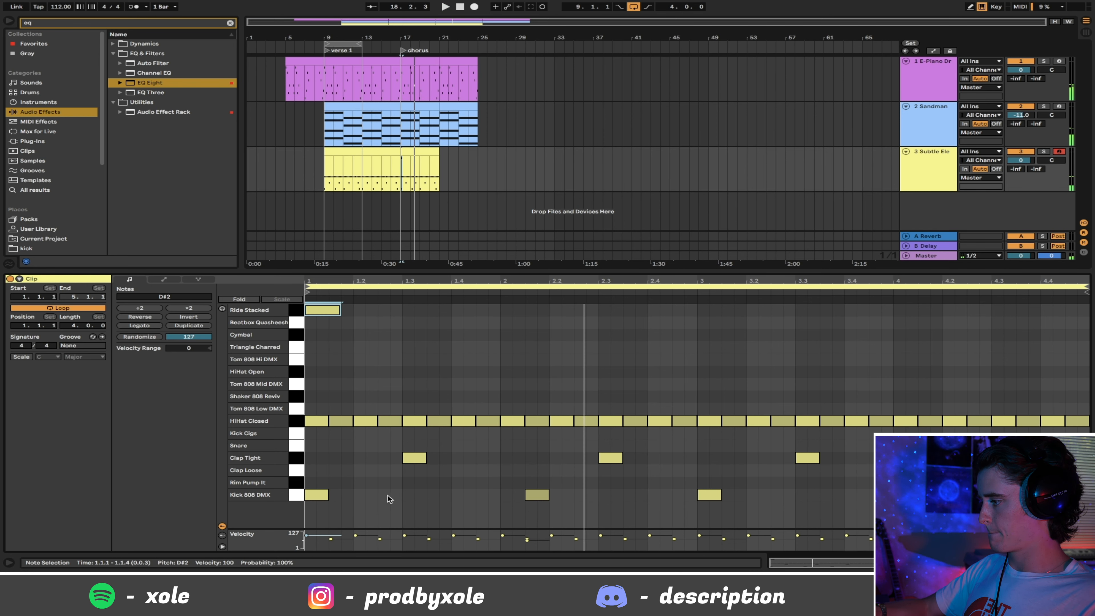
pyautogui.doubleClick(381, 495)
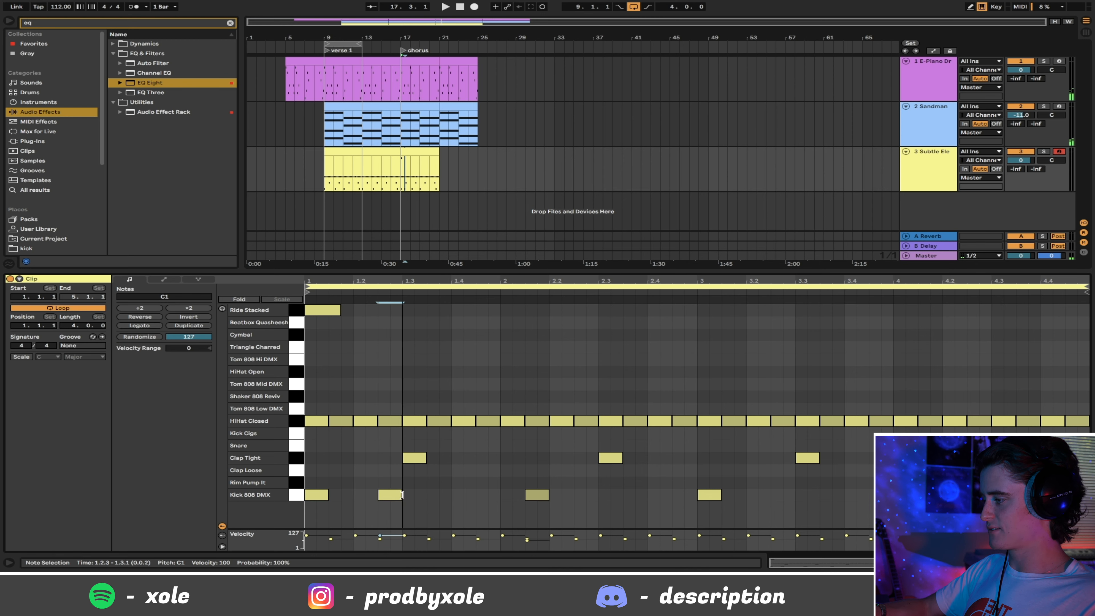
# Colour the chorus drum clip green and duplicate it to fill bars 21 to 25.
pyautogui.rightClick(417, 148)
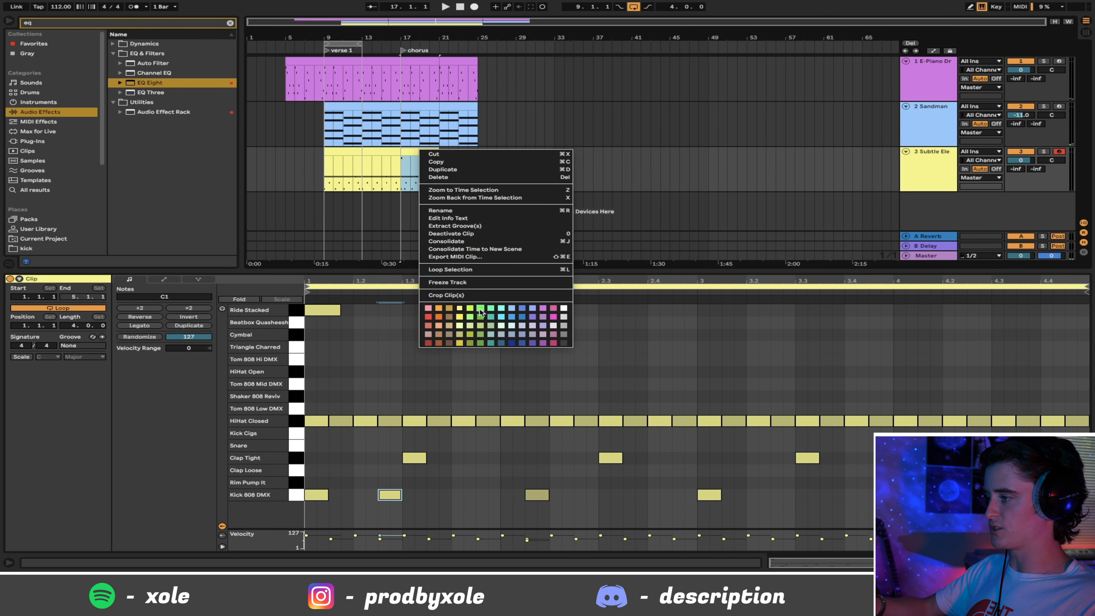
pyautogui.click(490, 309)
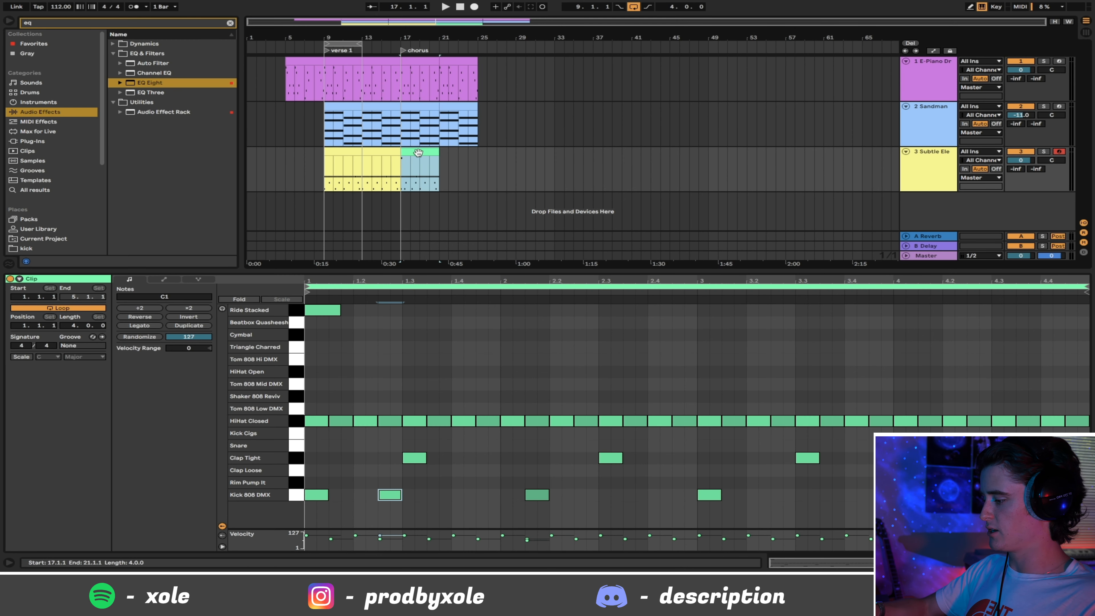
pyautogui.hotkey('ctrl', 'd')
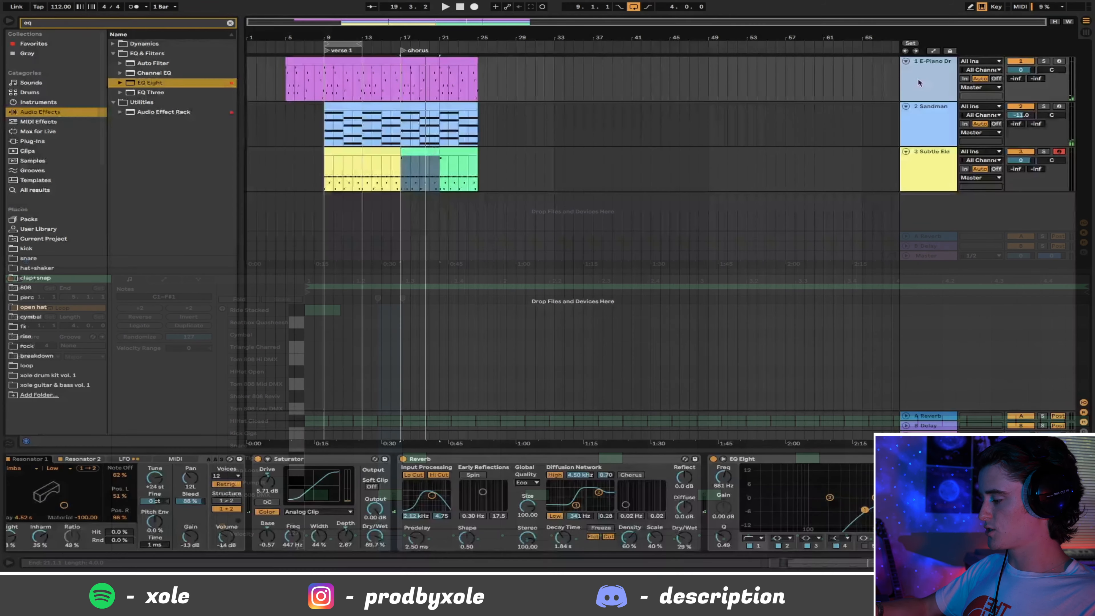
# Duplicate the E-Piano track and delete the copy's clips before the chorus, from bar 5 to bar 17.
pyautogui.hotkey('ctrl', 'd')
pyautogui.click(380, 107)
pyautogui.keyDown('shift'); pyautogui.click(312, 107); pyautogui.keyUp('shift')
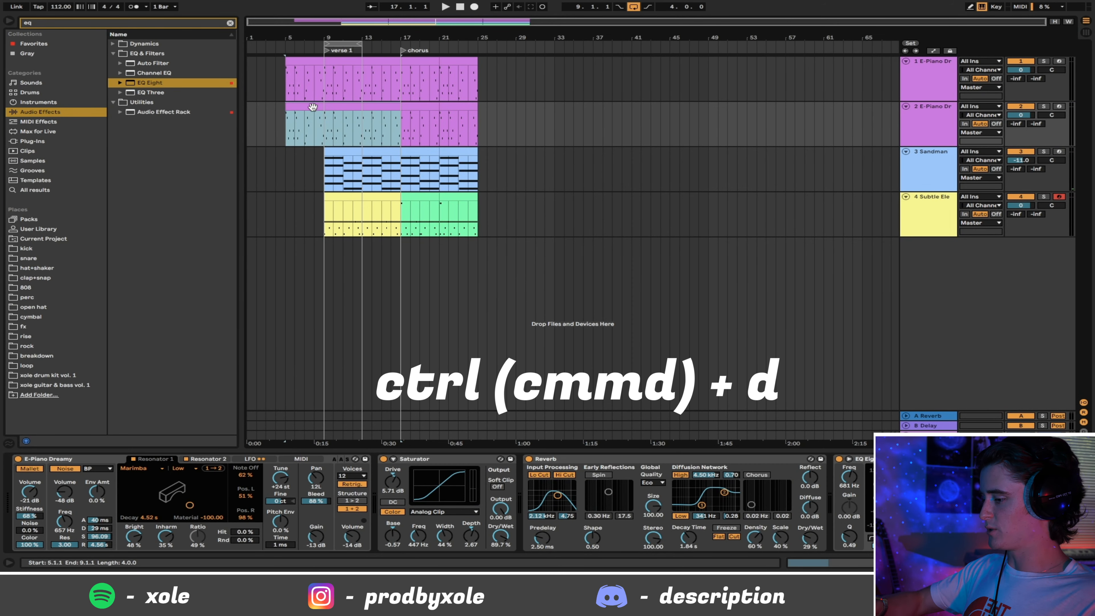
pyautogui.press('Delete')
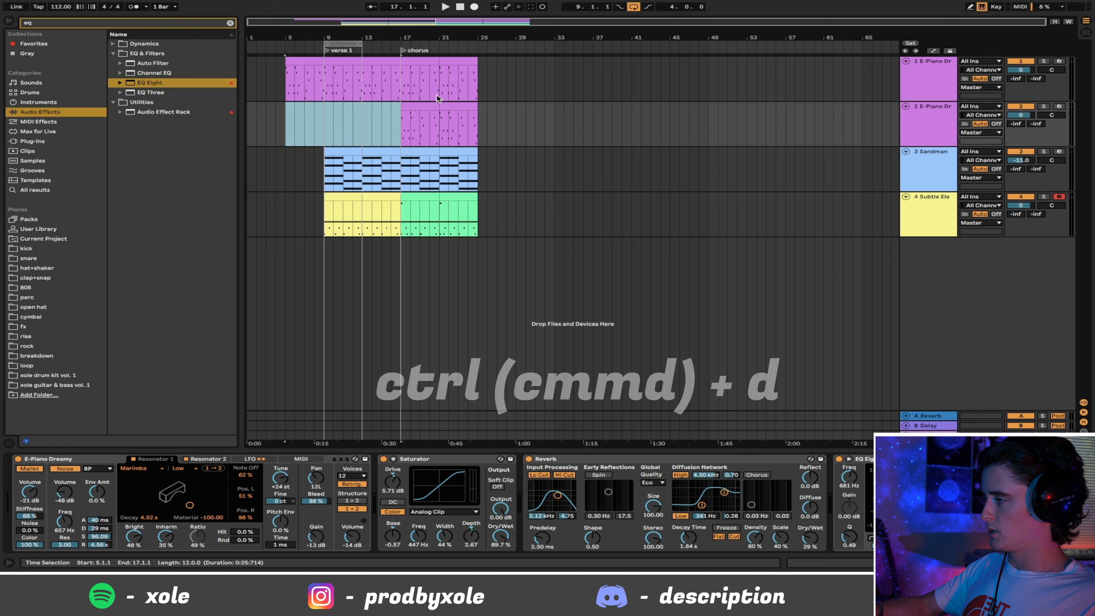
# Duplicate the E-Piano track again, leaving only pre-chorus clips on the original and only chorus clips on the new copy.
pyautogui.click(921, 77)
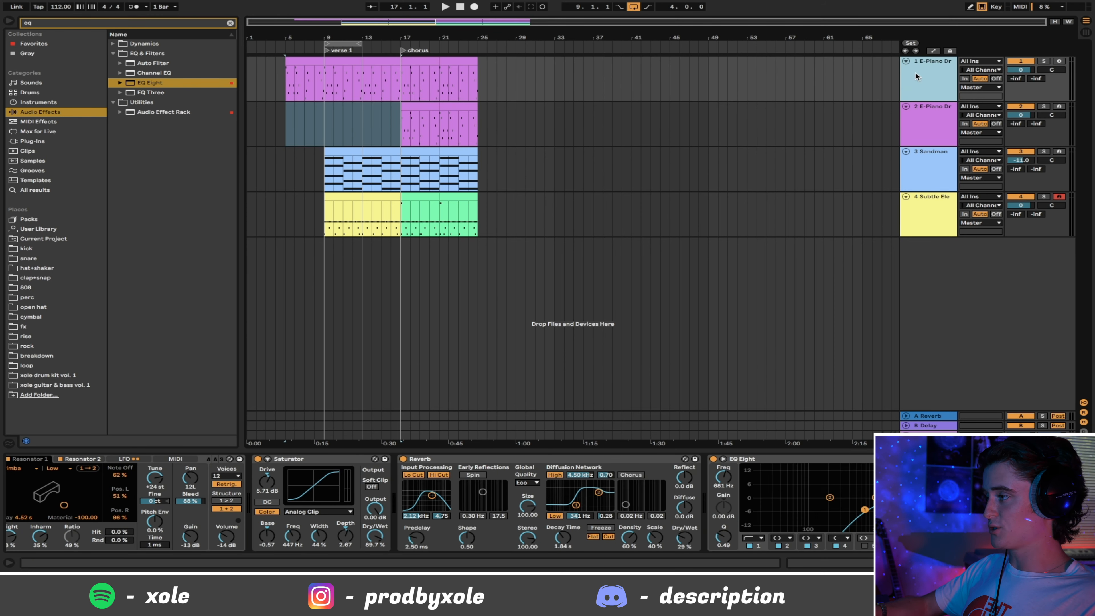
pyautogui.hotkey('ctrl', 'd')
pyautogui.click(422, 64)
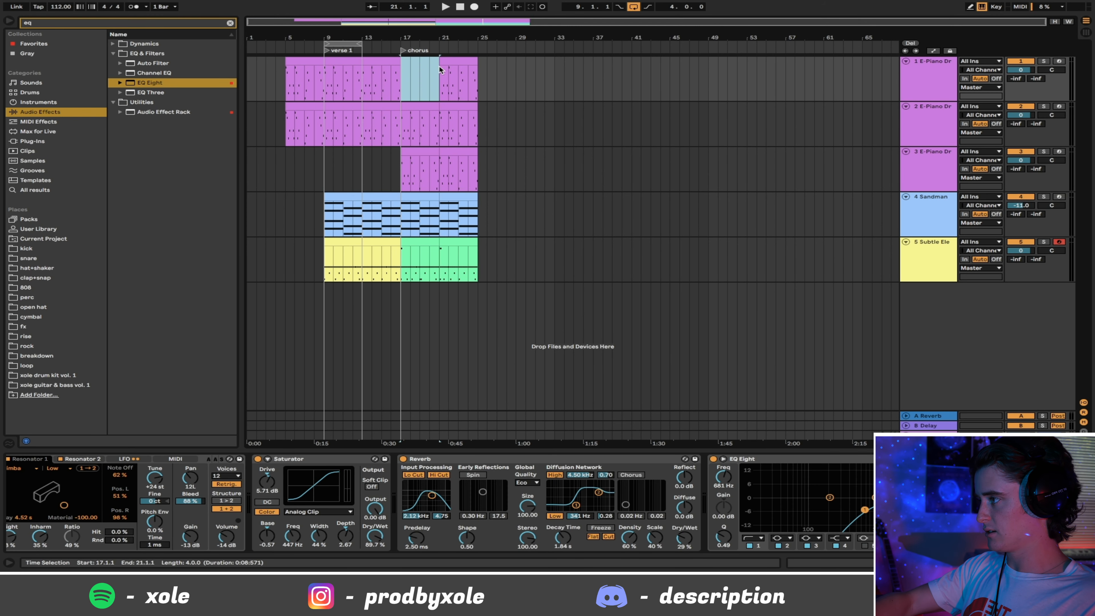
pyautogui.moveTo(454, 64); pyautogui.dragTo(428, 106)
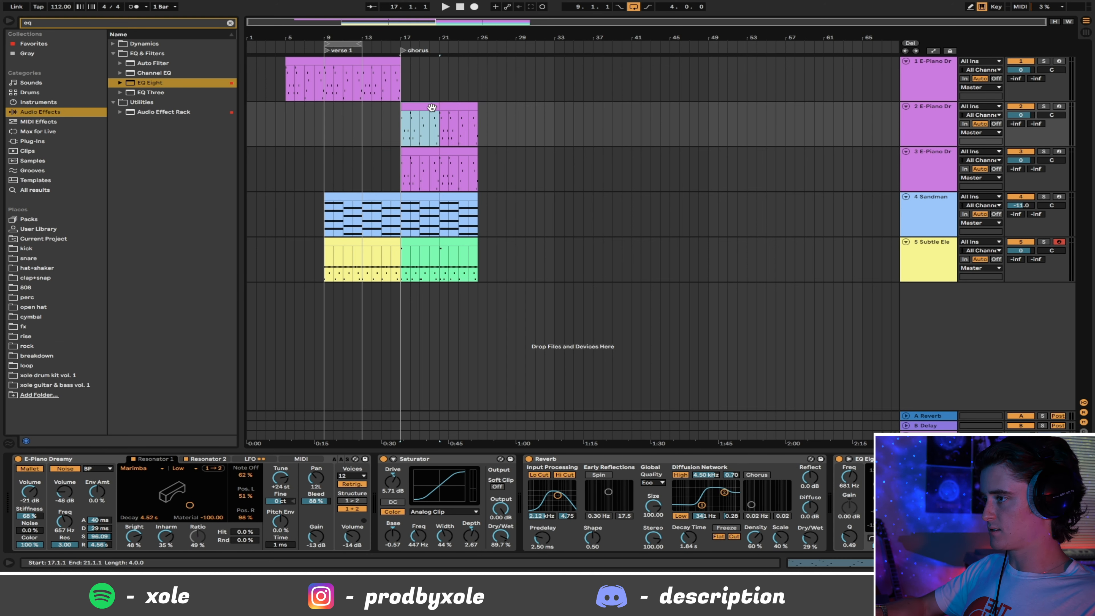
# Rename the three E-Piano tracks as electric, elec right and elec left.
pyautogui.click(934, 87)
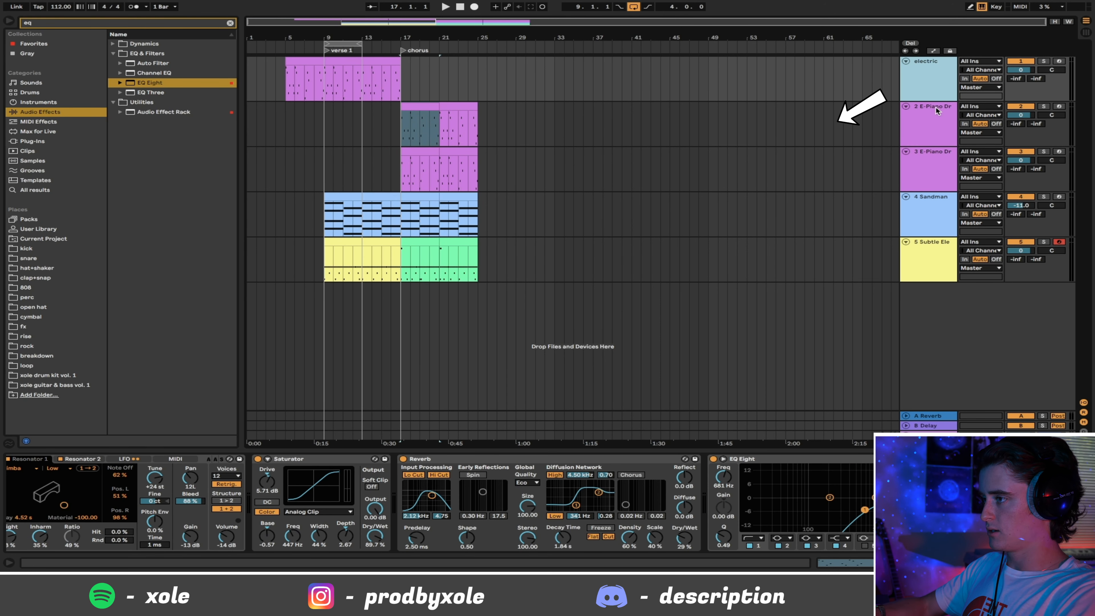
pyautogui.click(940, 124)
pyautogui.write('elec right')
pyautogui.click(934, 164)
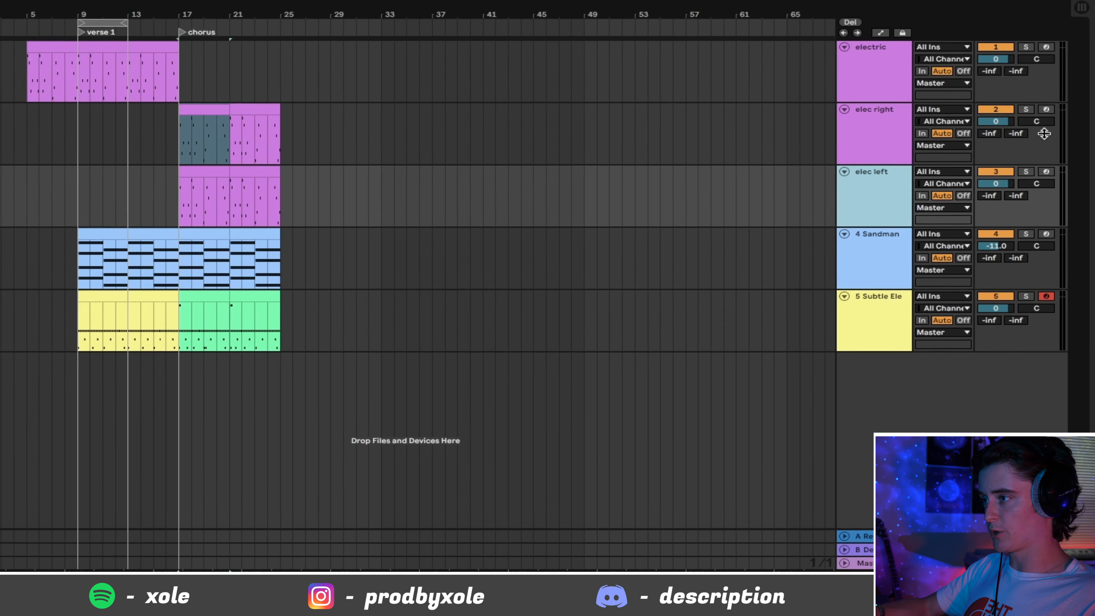
# Pan the elec right track to 31R and the elec left track to 32L.
pyautogui.moveTo(1036, 124); pyautogui.dragTo(1039, 190)
pyautogui.moveTo(1034, 123); pyautogui.dragTo(1034, 93)
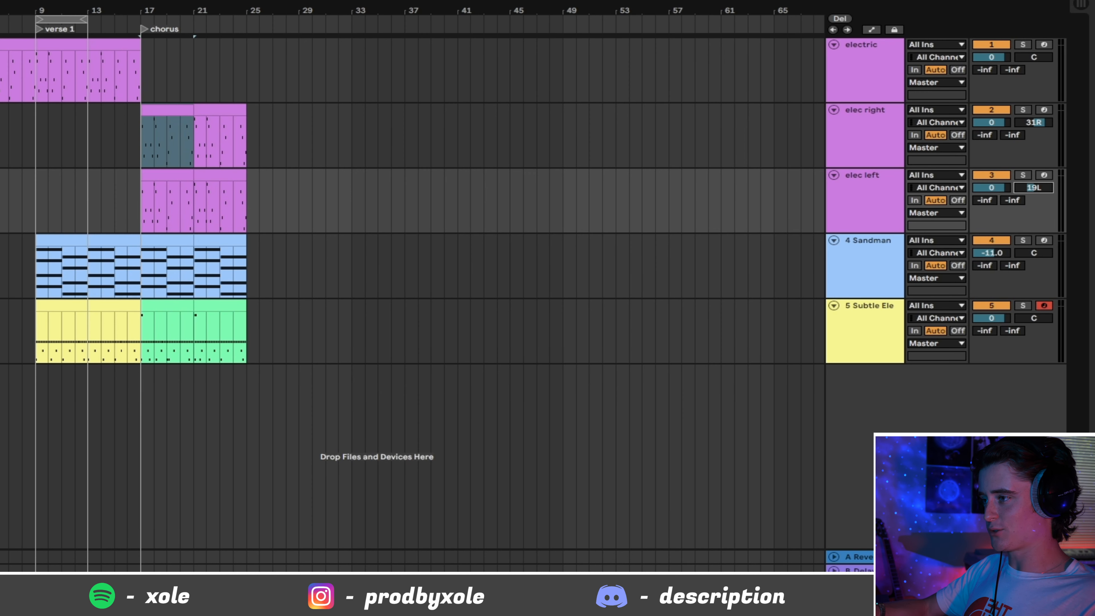
pyautogui.moveTo(1037, 188); pyautogui.dragTo(1038, 189)
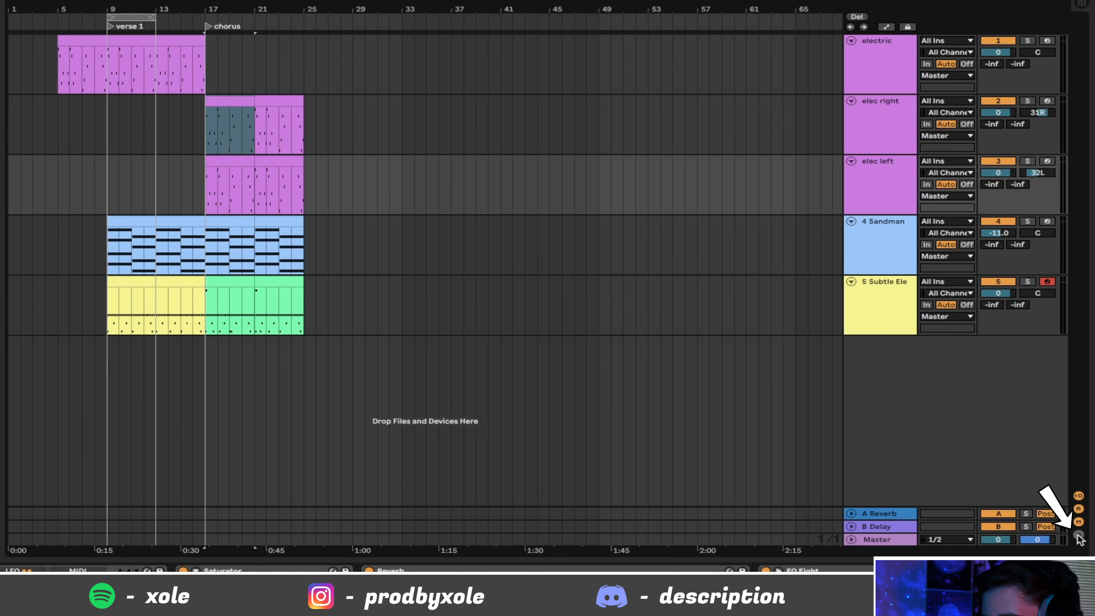
# Show the track delays and set elec right to -2 ms and elec left to 8 ms.
pyautogui.click(1078, 535)
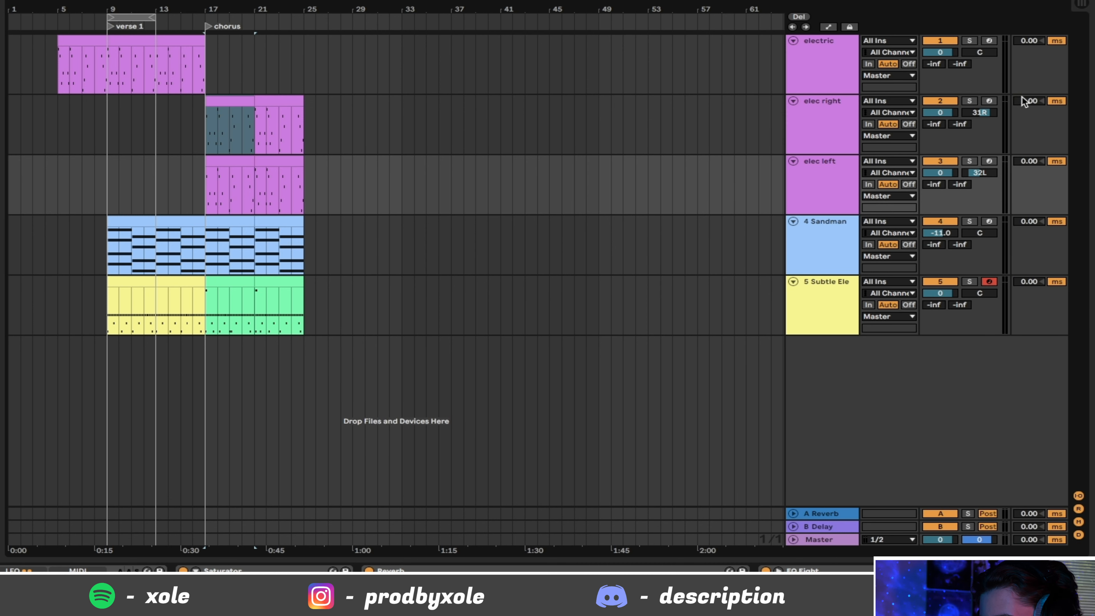
pyautogui.moveTo(1024, 97); pyautogui.dragTo(1025, 98)
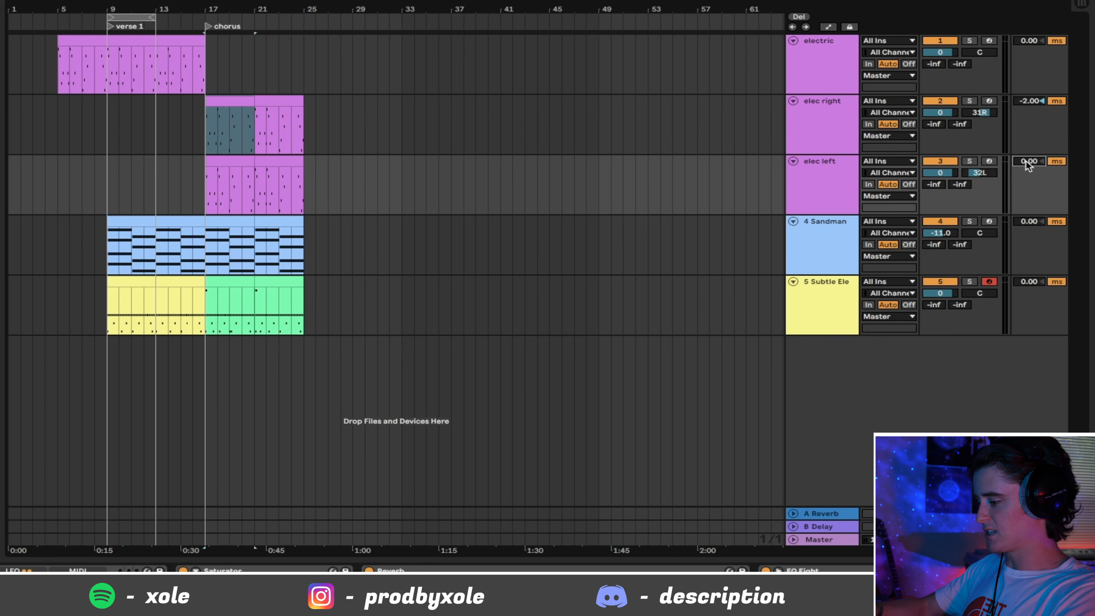
pyautogui.write('8')
pyautogui.press('Return')
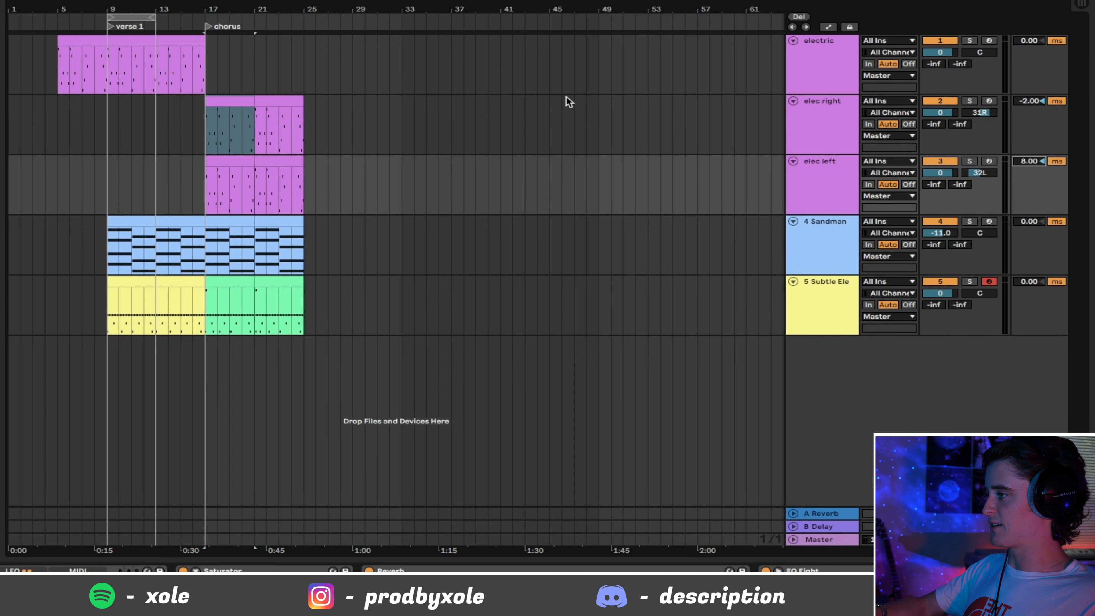
pyautogui.click(222, 101)
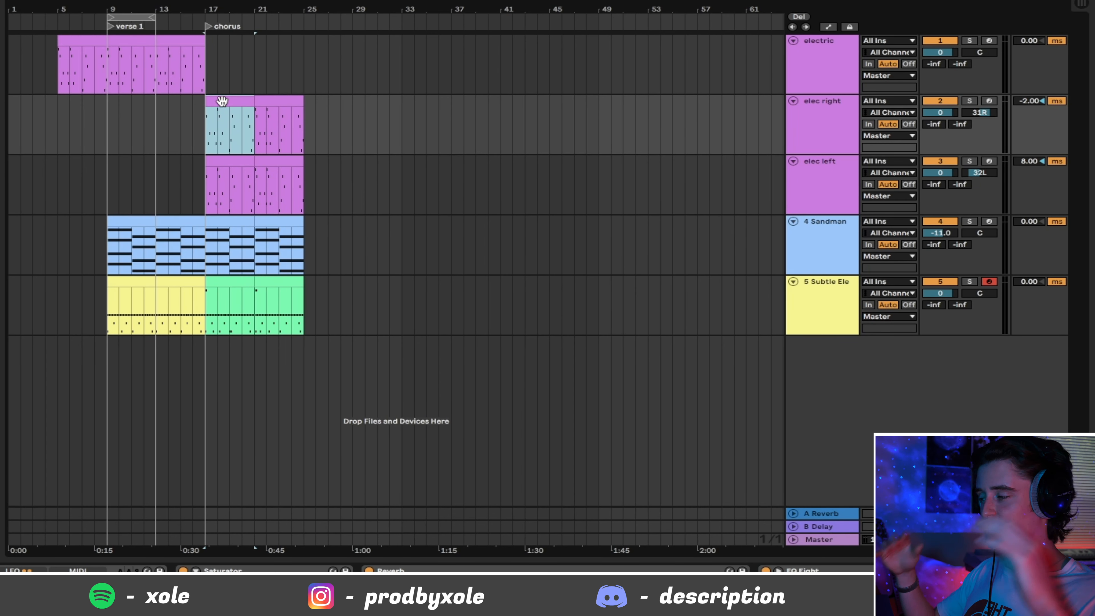
pyautogui.click(179, 111)
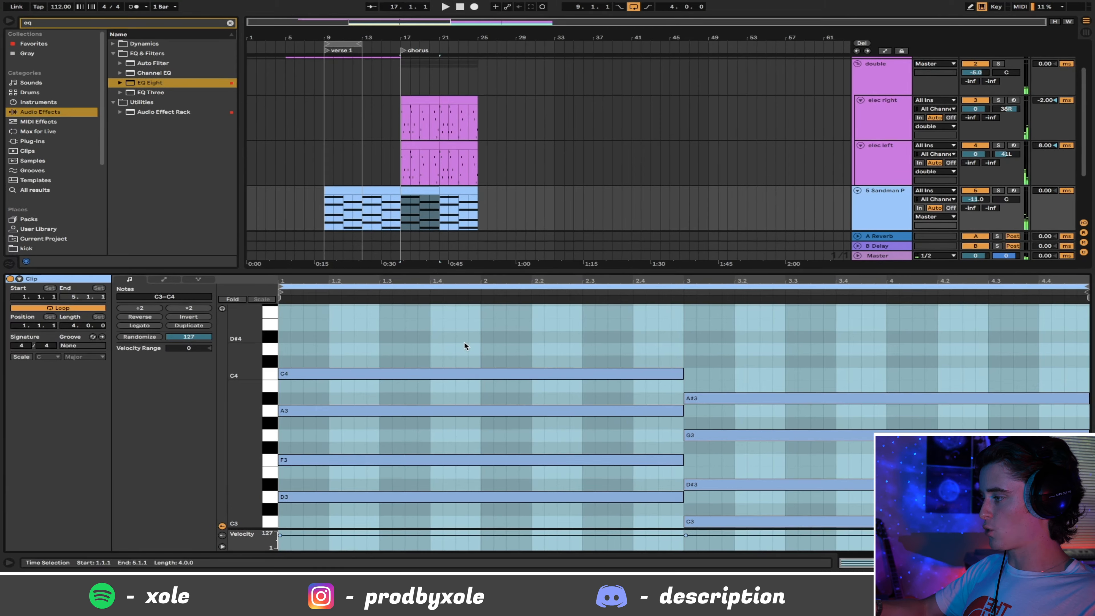
# Transpose all notes of the Sandman Pad's first chorus clip up one octave and play the chorus.
pyautogui.click(469, 339)
pyautogui.hotkey('ctrl', 'a')
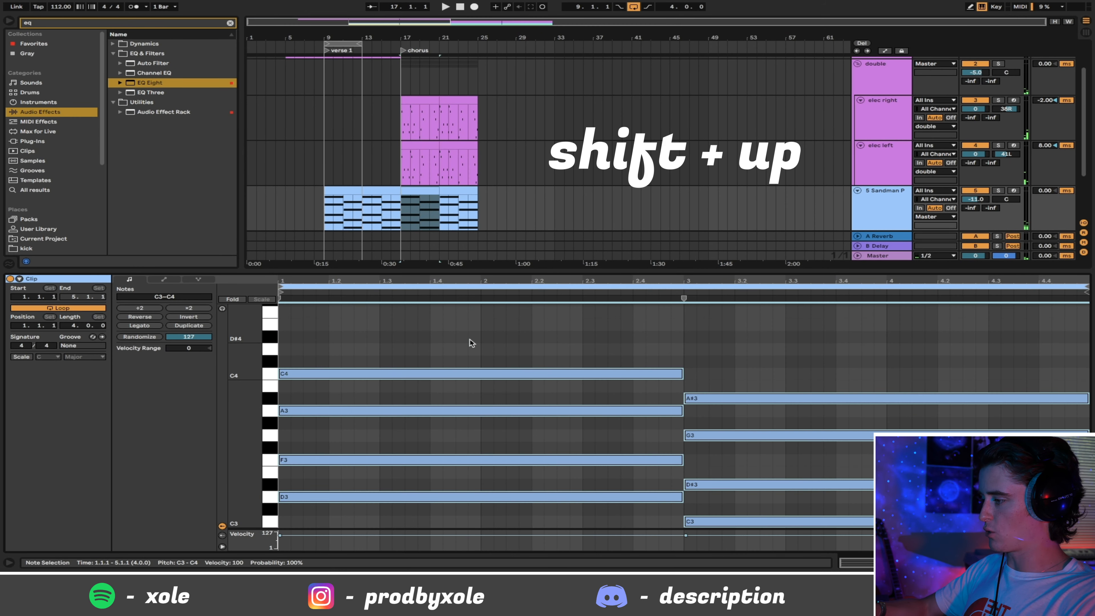
pyautogui.hotkey('shift', 'Up')
pyautogui.press('space')
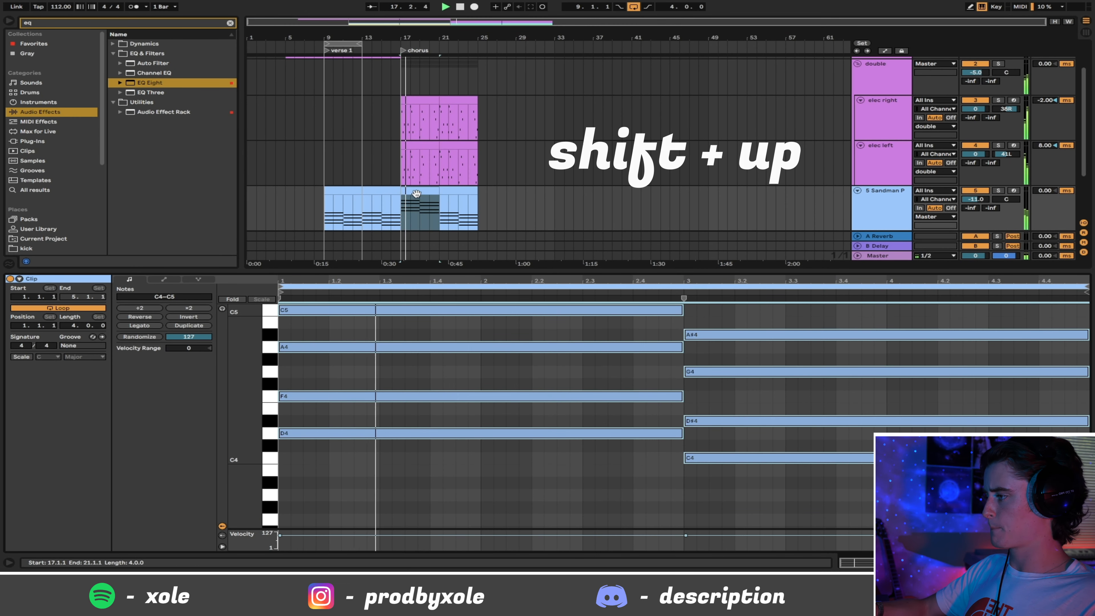
# Duplicate the raised Sandman Pad chorus clip over bars 21 to 25, close the clip view and stop playback.
pyautogui.click(416, 193)
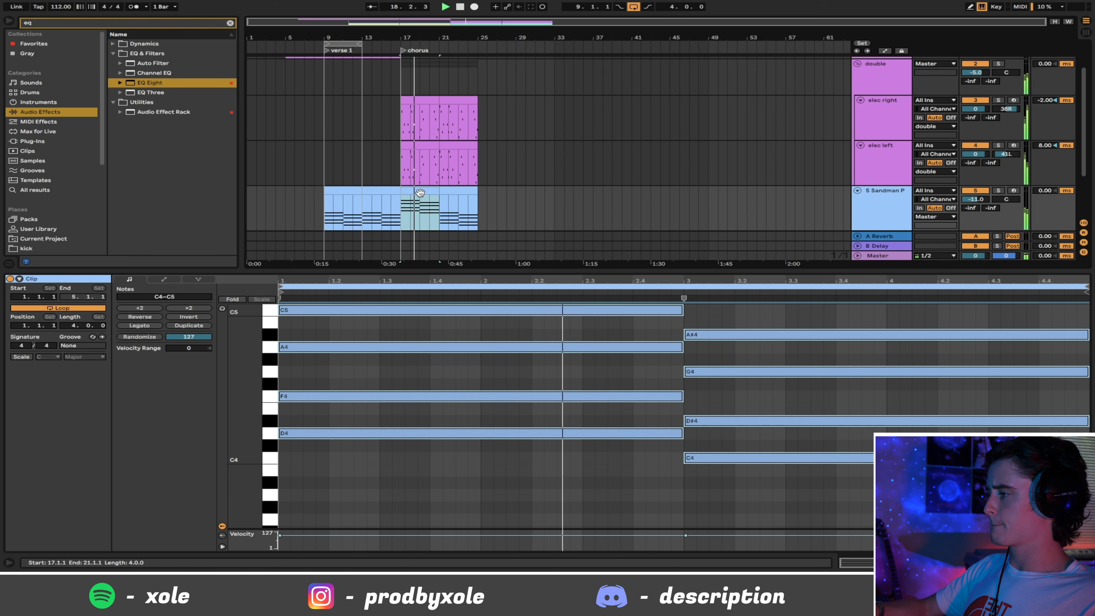
pyautogui.click(889, 338)
pyautogui.click(1085, 562)
pyautogui.press('space')
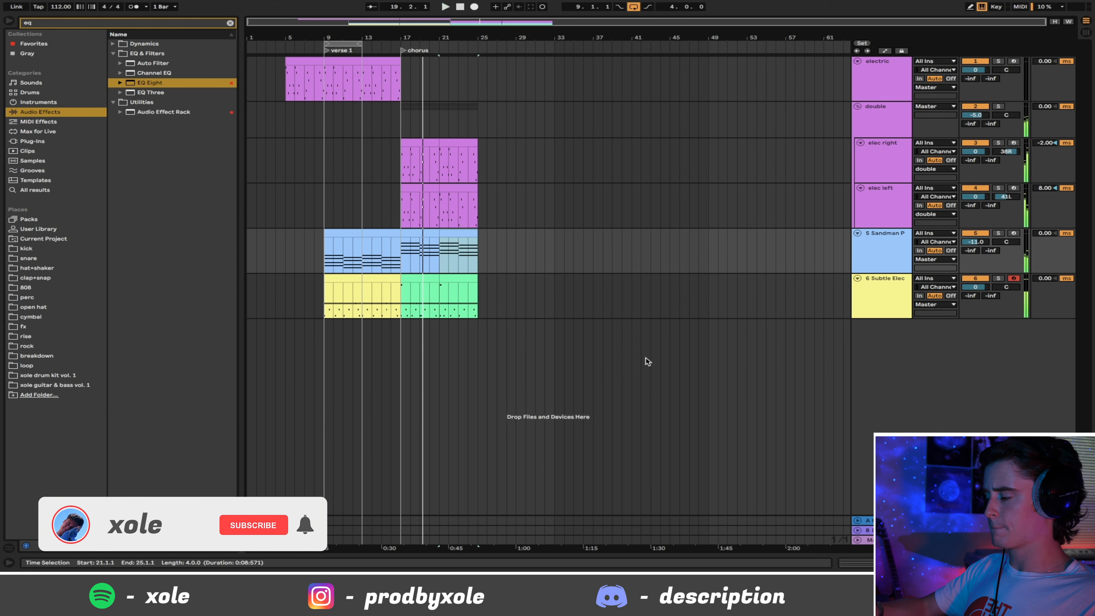
# Duplicate the Sandman Pad track, keep only the first verse clip on the copy and move it to bar 17.
pyautogui.click(884, 246)
pyautogui.hotkey('ctrl', 'd')
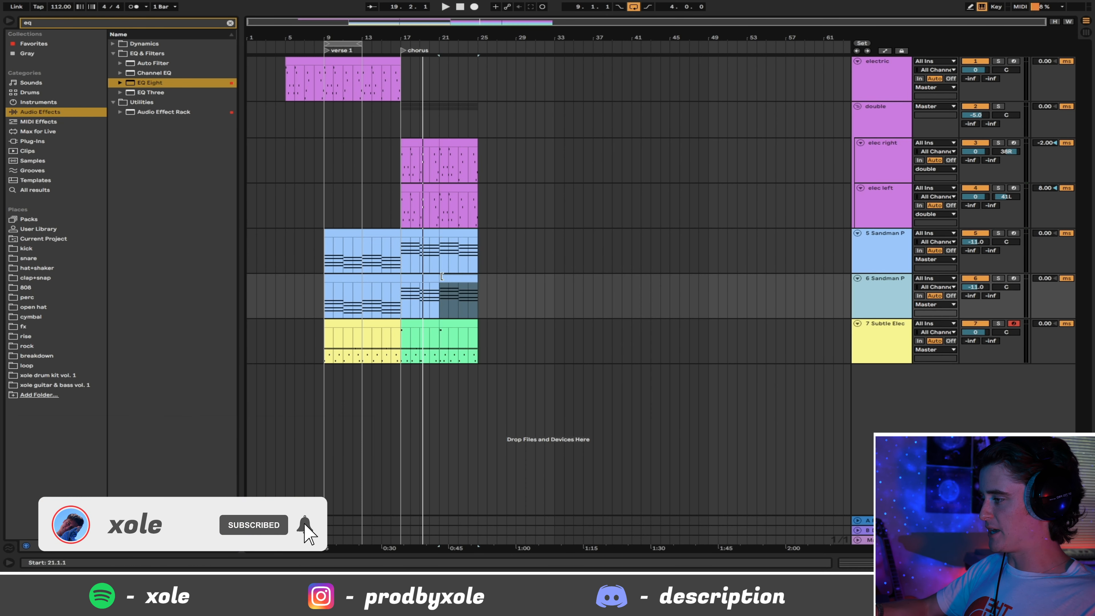
pyautogui.click(420, 276)
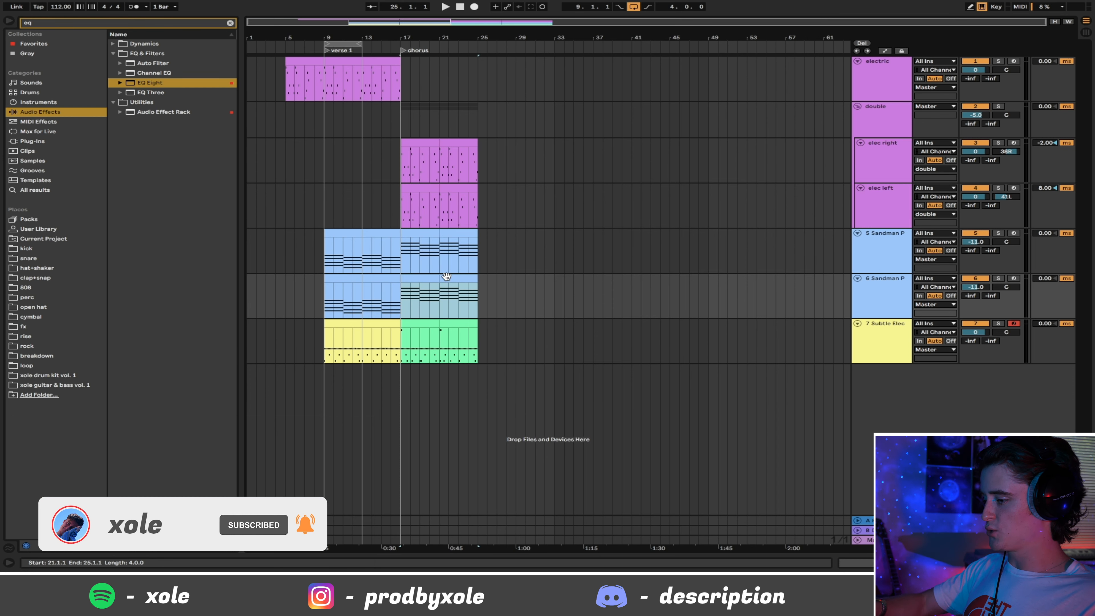
pyautogui.press('Delete')
pyautogui.click(370, 277)
pyautogui.press('Delete')
pyautogui.moveTo(355, 278); pyautogui.dragTo(425, 275)
# Recolour the duplicated Sandman Pad track and its clip red.
pyautogui.rightClick(425, 275)
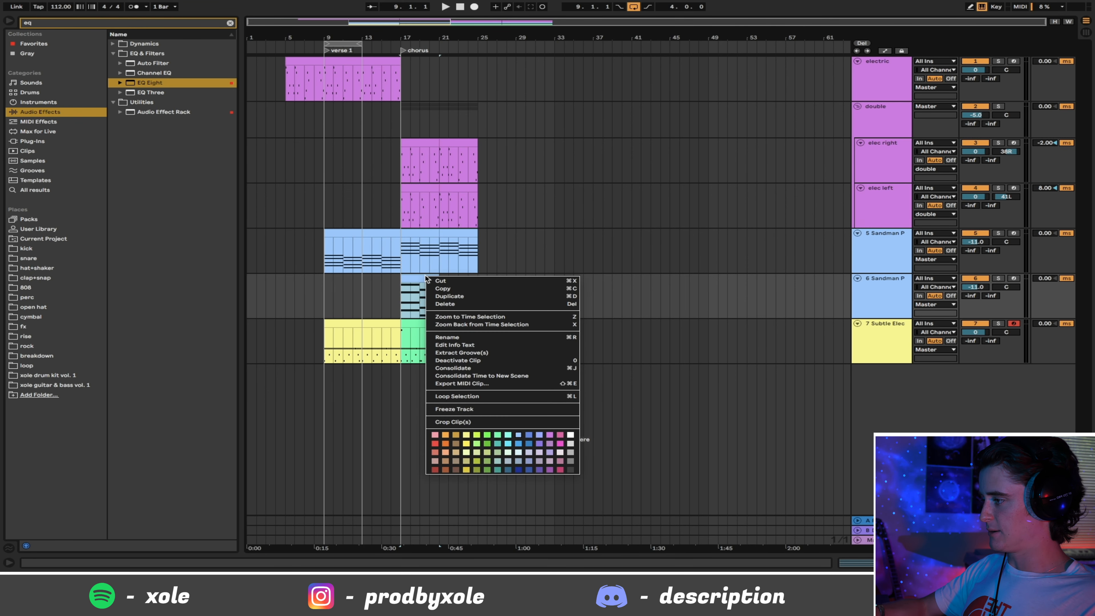
pyautogui.click(435, 453)
pyautogui.rightClick(863, 293)
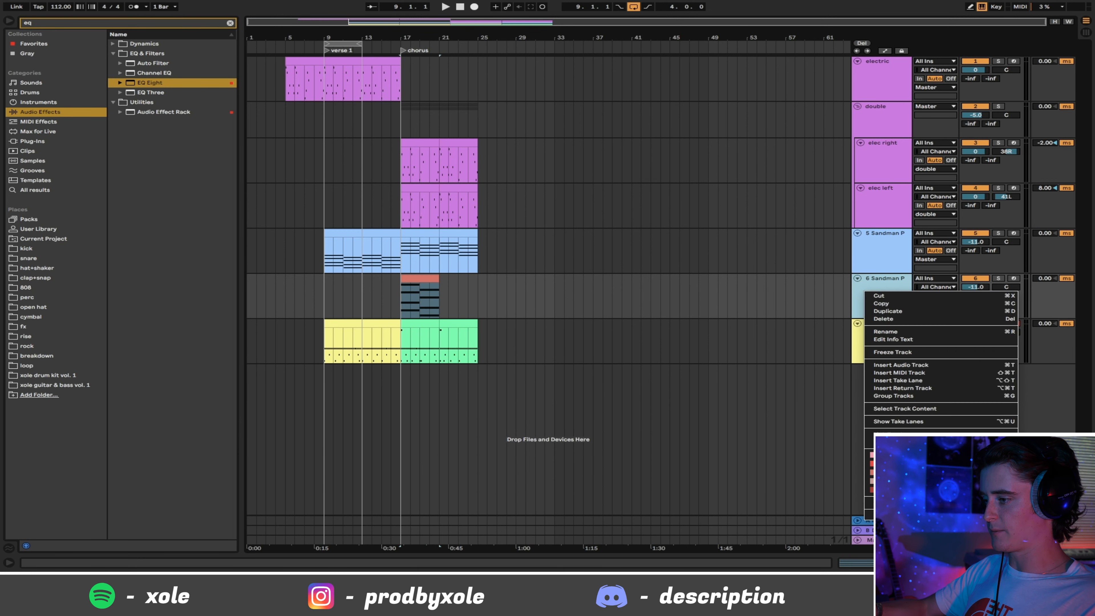
pyautogui.click(873, 473)
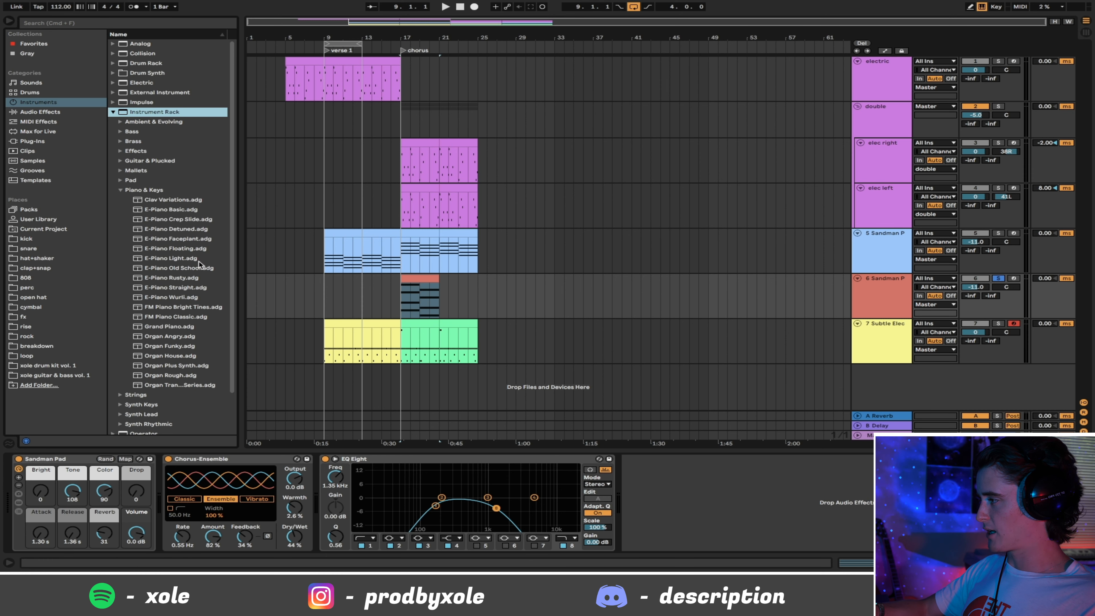
# Audition the Instrument Rack bass presets for the red track, including Basic Wash Bass, Fat Square Bass and Sub Stomach.
pyautogui.click(120, 132)
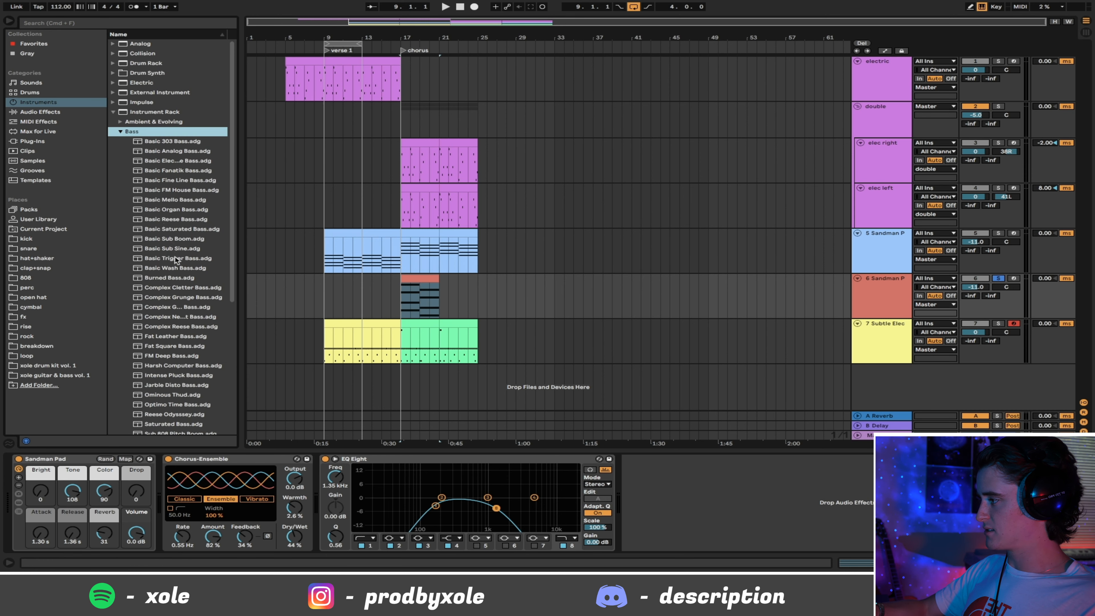
pyautogui.click(175, 259)
pyautogui.click(179, 269)
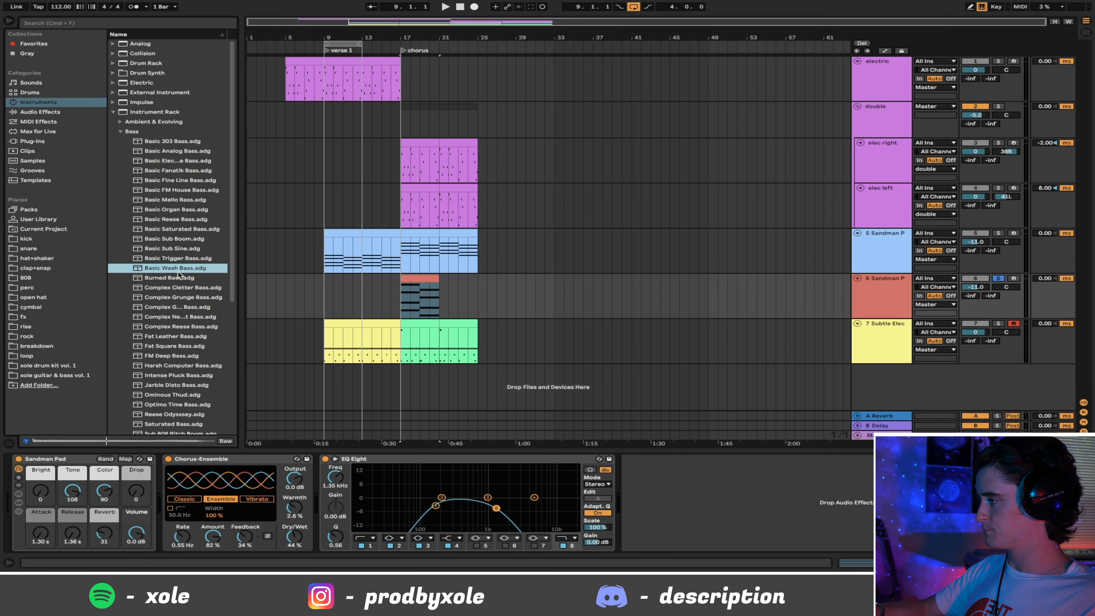
pyautogui.click(178, 277)
pyautogui.scroll(-5, 177, 279)
pyautogui.click(174, 281)
pyautogui.scroll(-1, 174, 280)
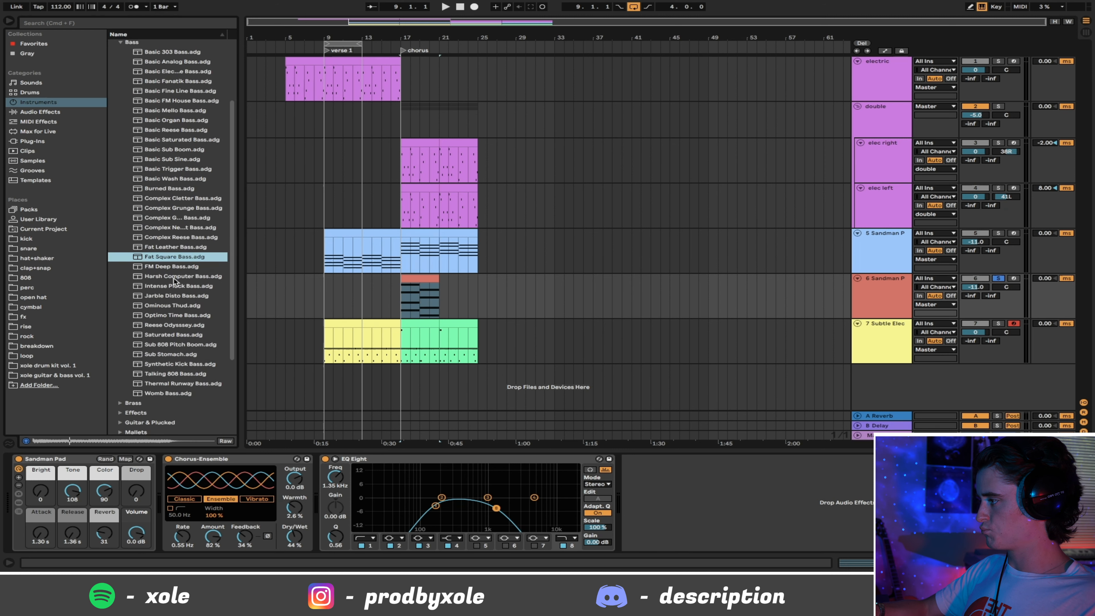
pyautogui.click(176, 363)
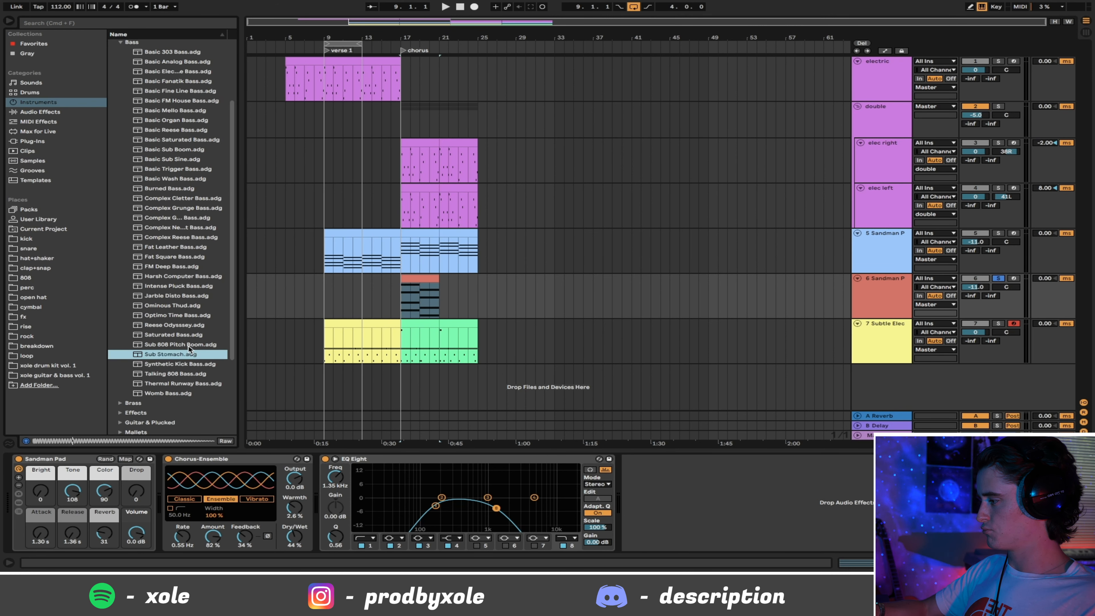
pyautogui.doubleClick(175, 354)
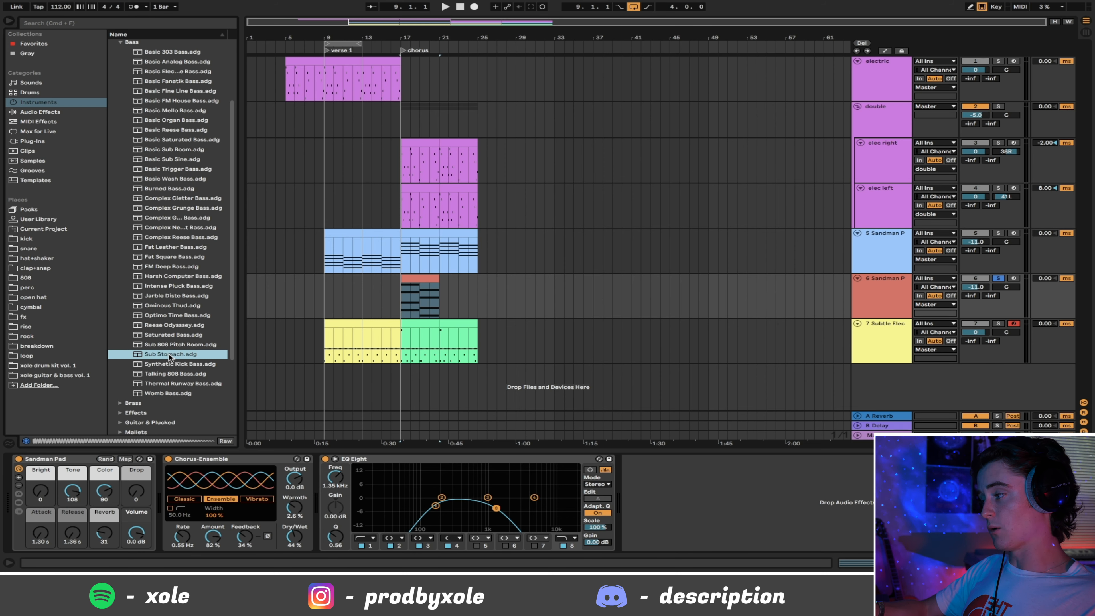